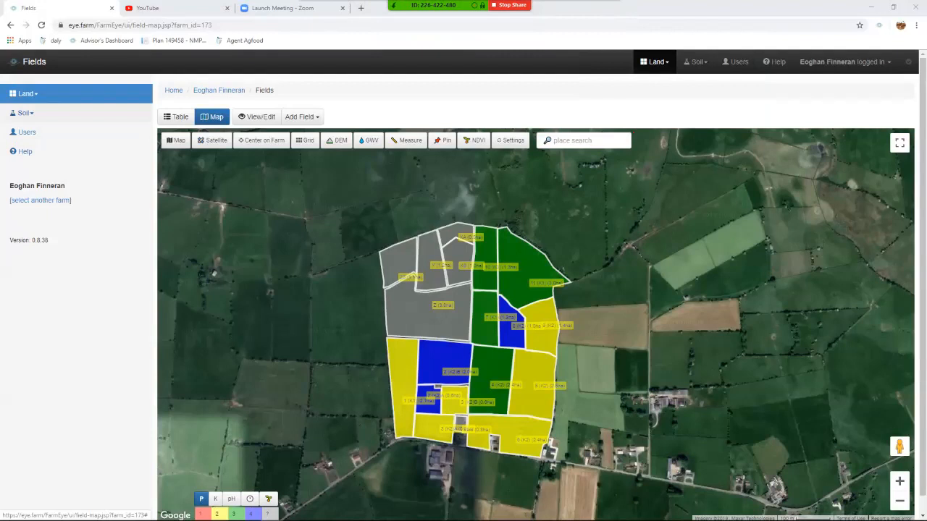
# Open the farm's nutrient management plans and start creating a new plan.
pyautogui.click(24, 113)
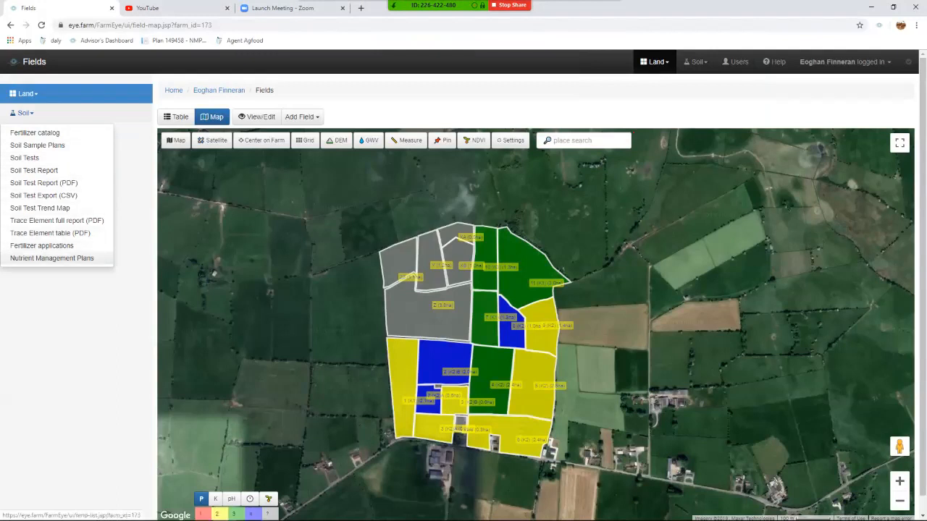
pyautogui.click(51, 258)
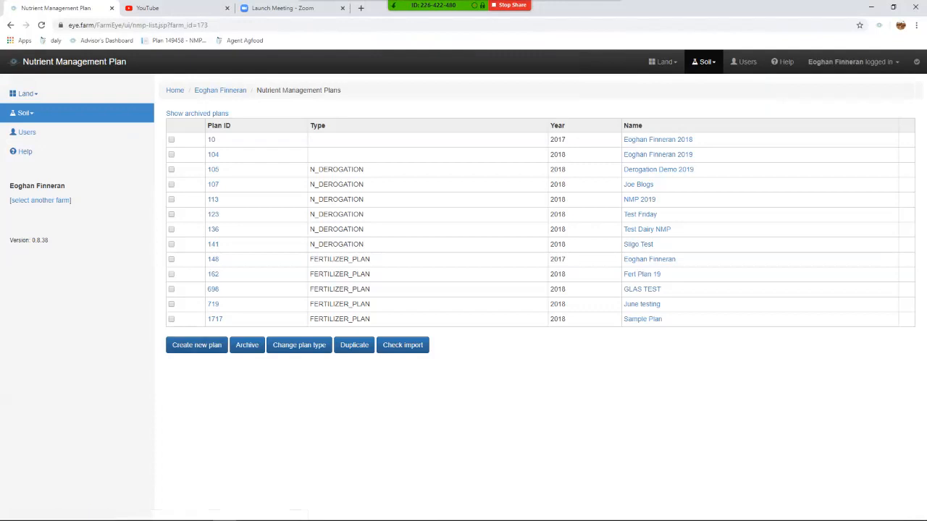
pyautogui.click(196, 344)
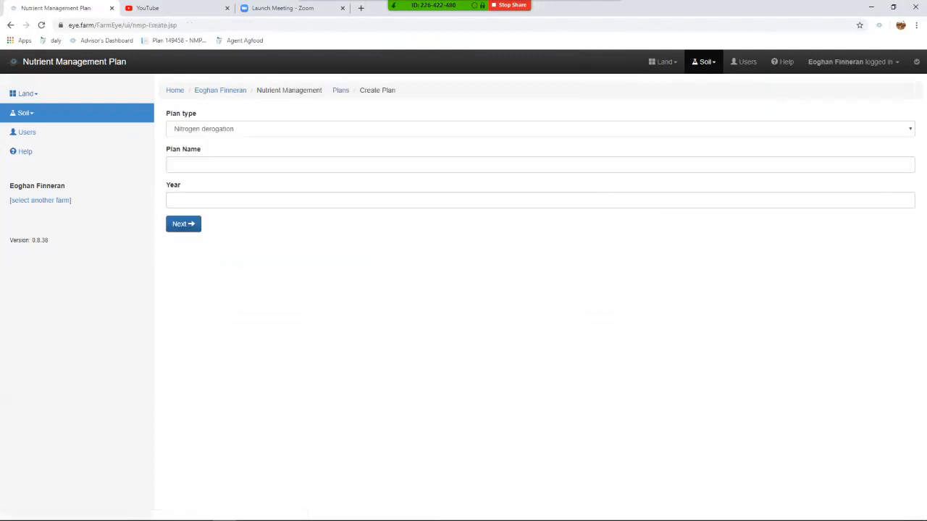
# Create a Nitrogen derogation plan named "Nitrates 2020" for the year 2020.
pyautogui.click(541, 129)
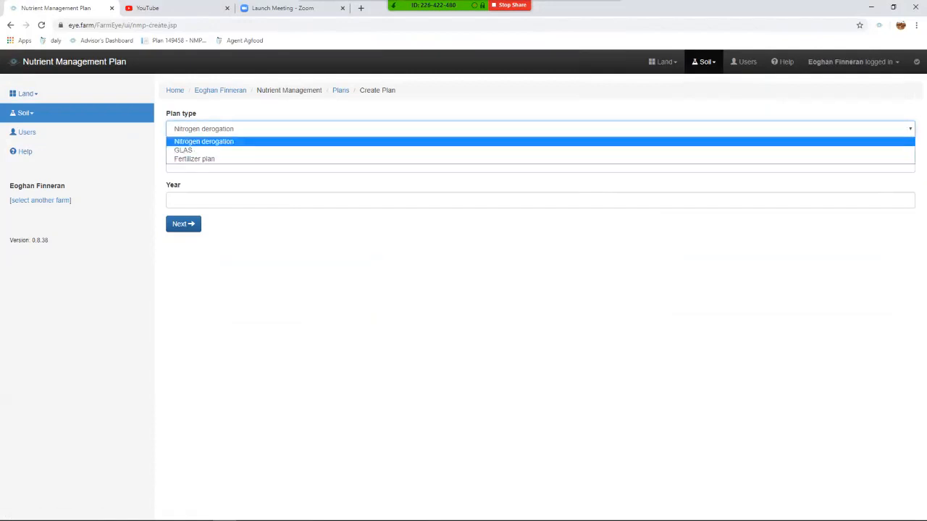
pyautogui.click(203, 142)
pyautogui.click(204, 165)
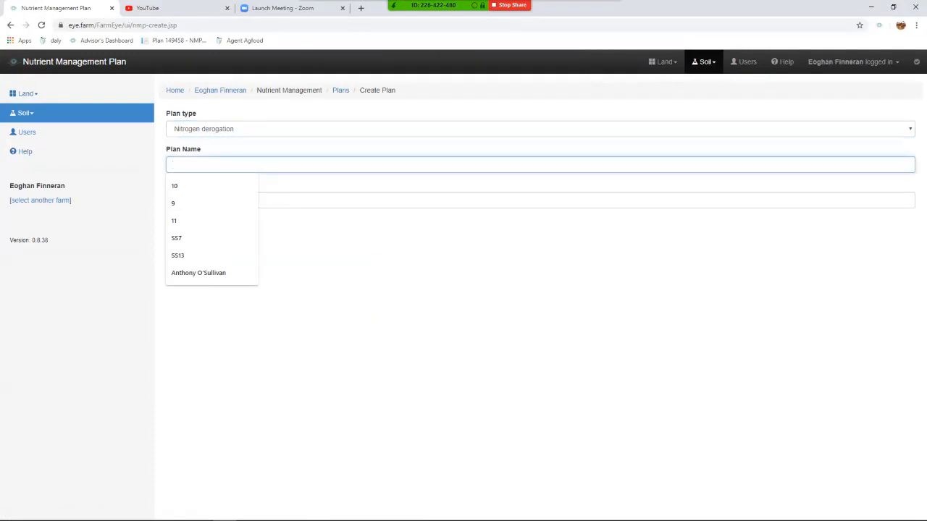
pyautogui.write('Nitrate')
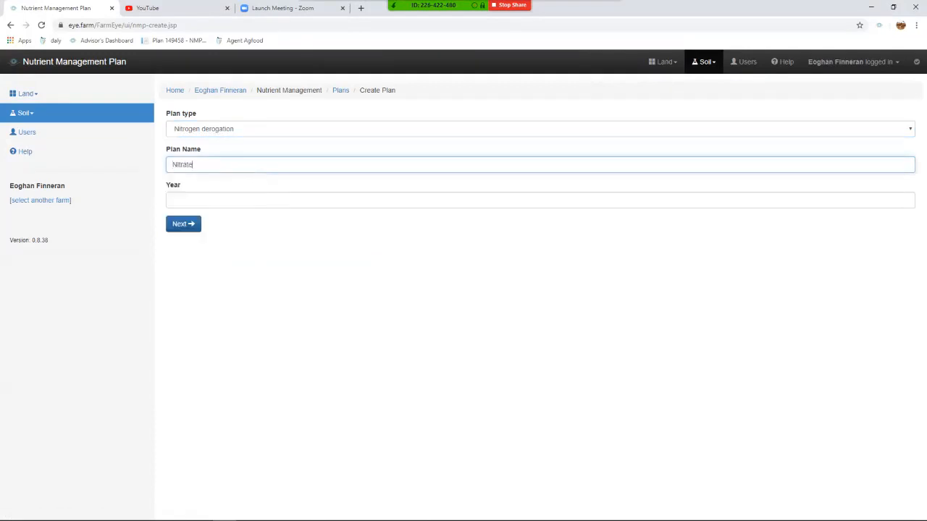
pyautogui.write('s 2020')
pyautogui.press('Return')
pyautogui.write('2')
pyautogui.press('BackSpace')
pyautogui.press('Tab')
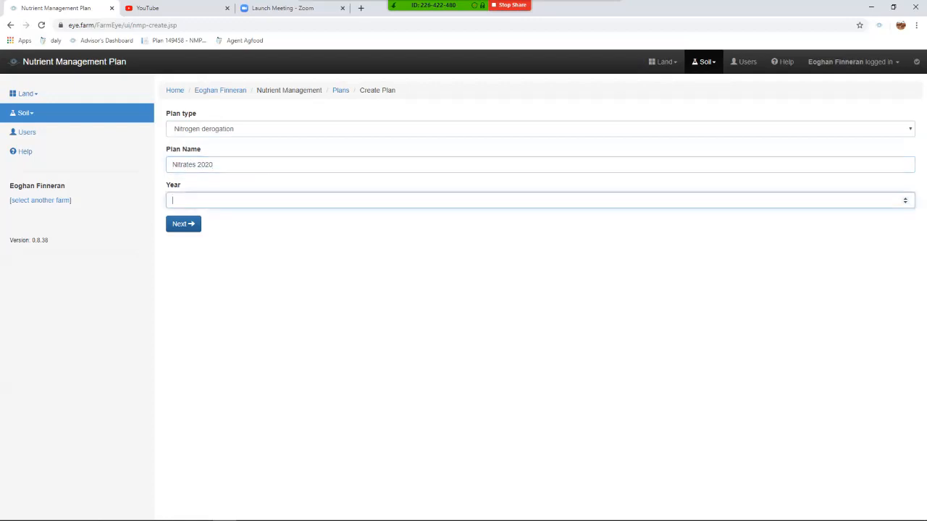
pyautogui.write('2020')
pyautogui.press('Return')
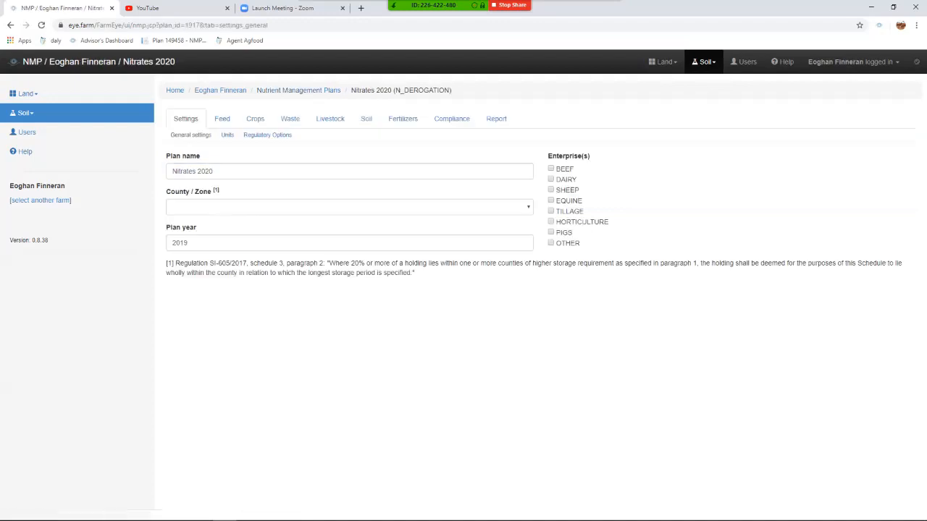
# In the plan's general settings, choose county Galway, set the plan year to 2020 and select the DAIRY and SHEEP enterprises.
pyautogui.click(349, 207)
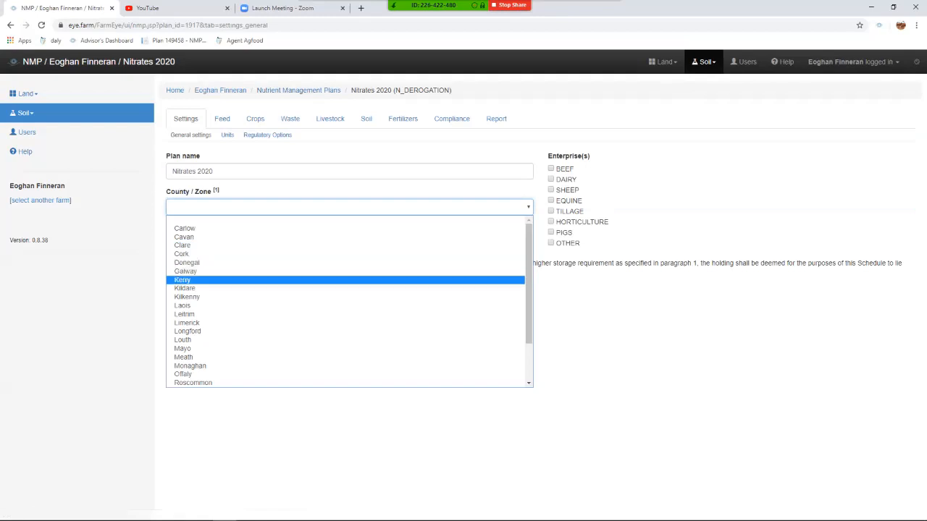
pyautogui.click(186, 272)
pyautogui.press('Tab')
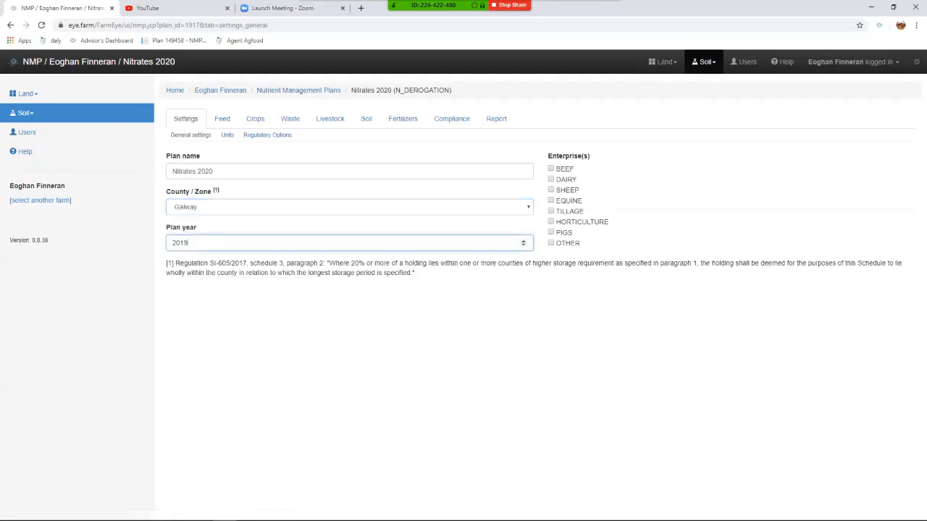
pyautogui.write('2020')
pyautogui.click(550, 179)
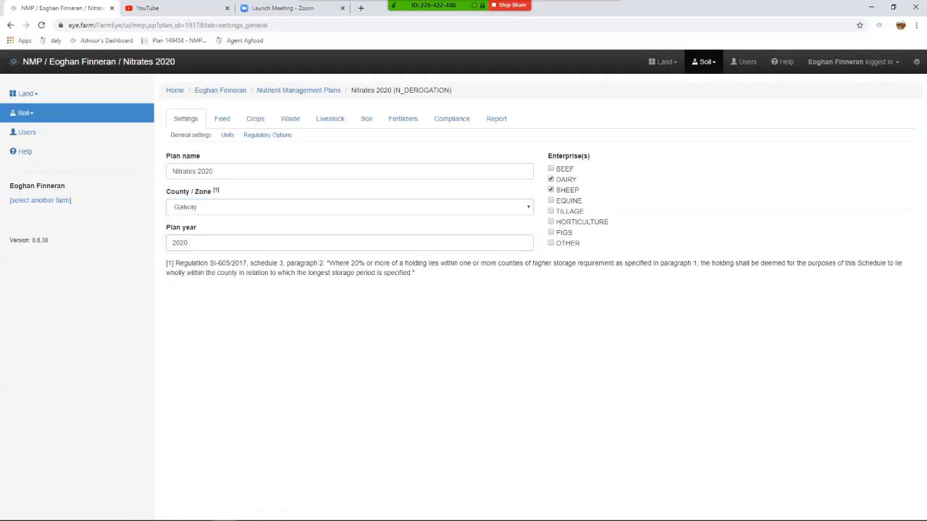
# In the regulatory options, enter 2000 kg previous-year livestock organic N and 10 ha grassland, and mark the farm as in derogation the previous year.
pyautogui.click(227, 134)
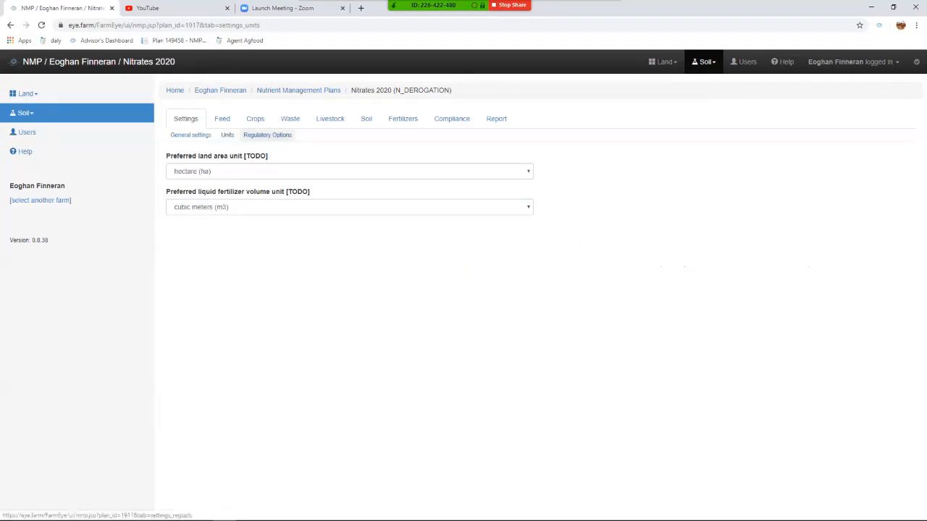
pyautogui.click(268, 135)
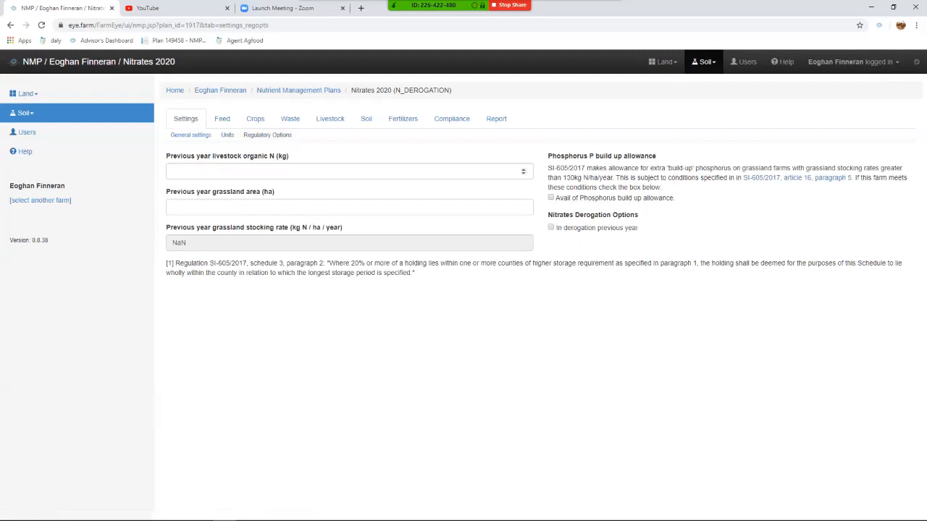
pyautogui.click(268, 172)
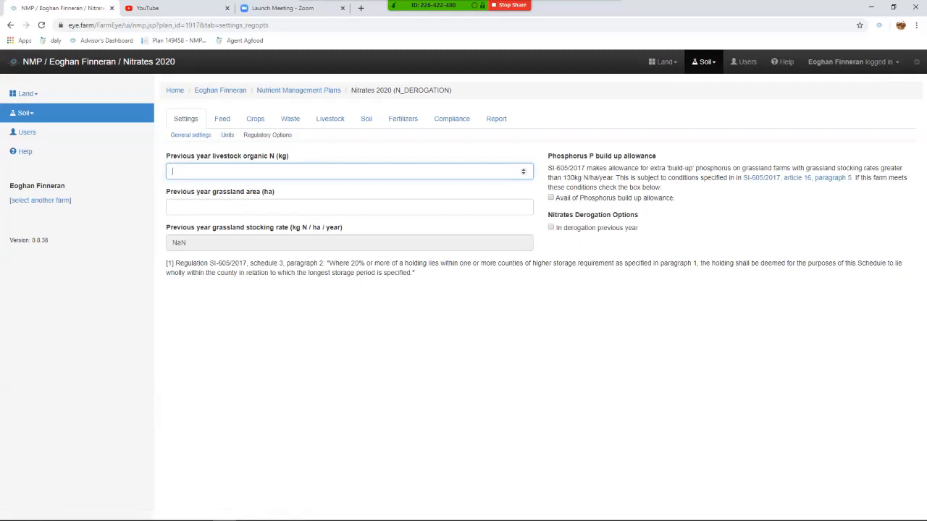
pyautogui.write('000')
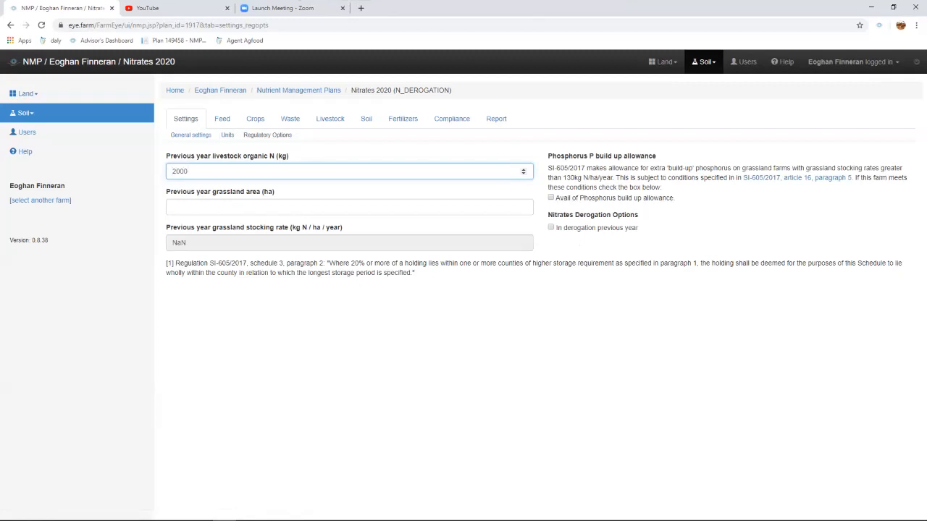
pyautogui.click(349, 207)
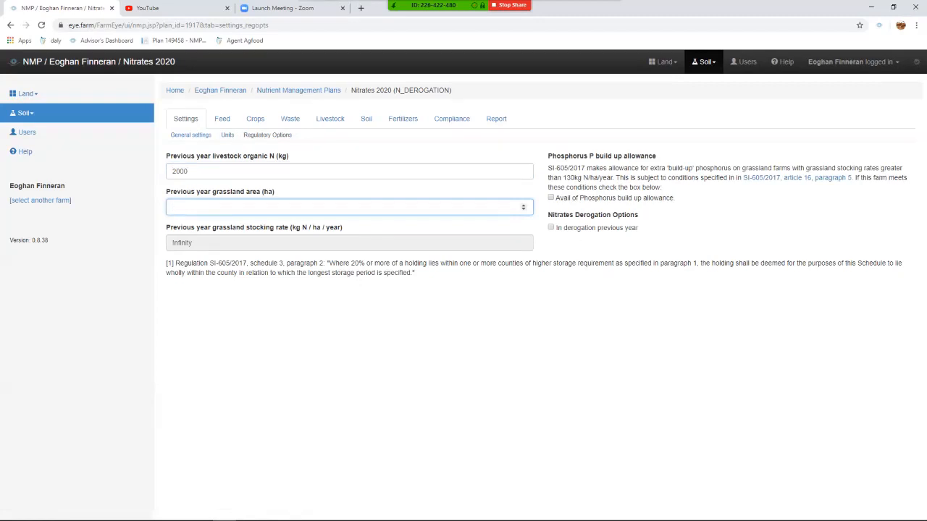
pyautogui.write('10')
pyautogui.click(435, 326)
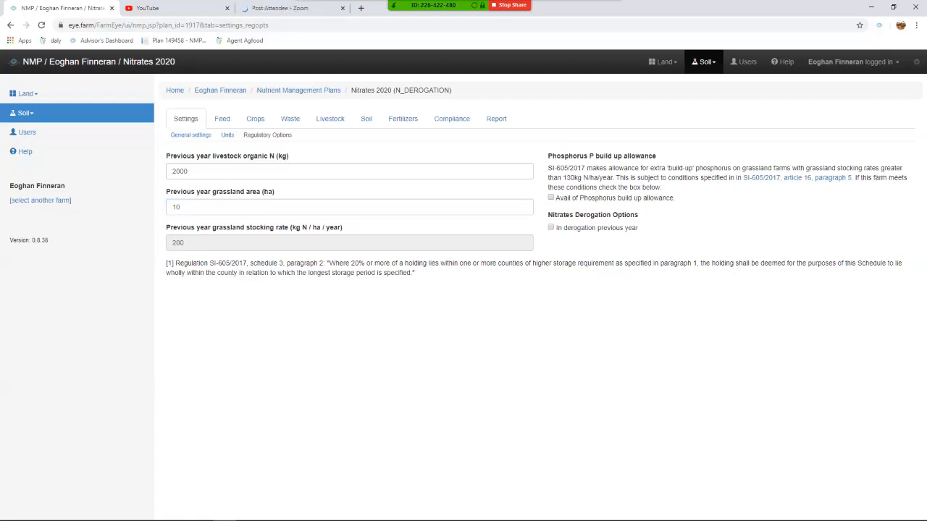
pyautogui.click(550, 227)
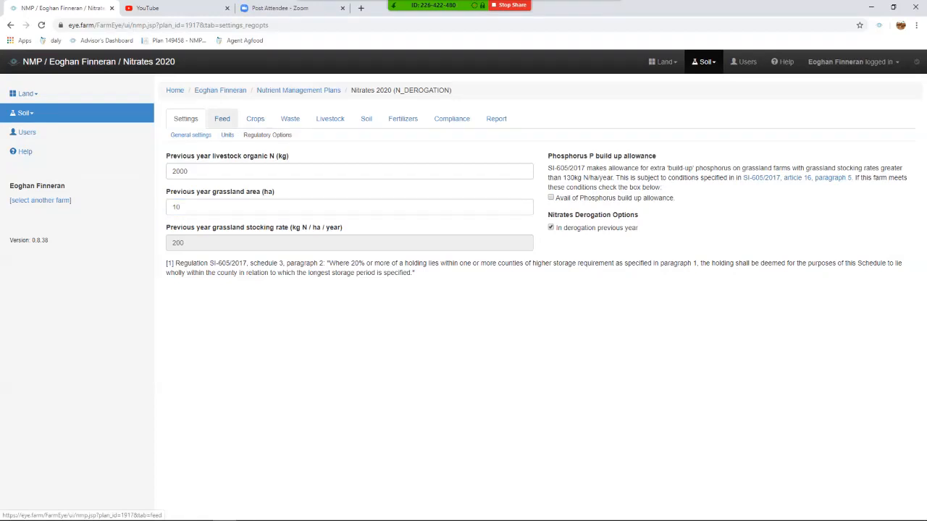
# Add a concentrate feed named "Dairy Nuts" with a quantity of 80 tonnes to last year's feeds.
pyautogui.click(222, 119)
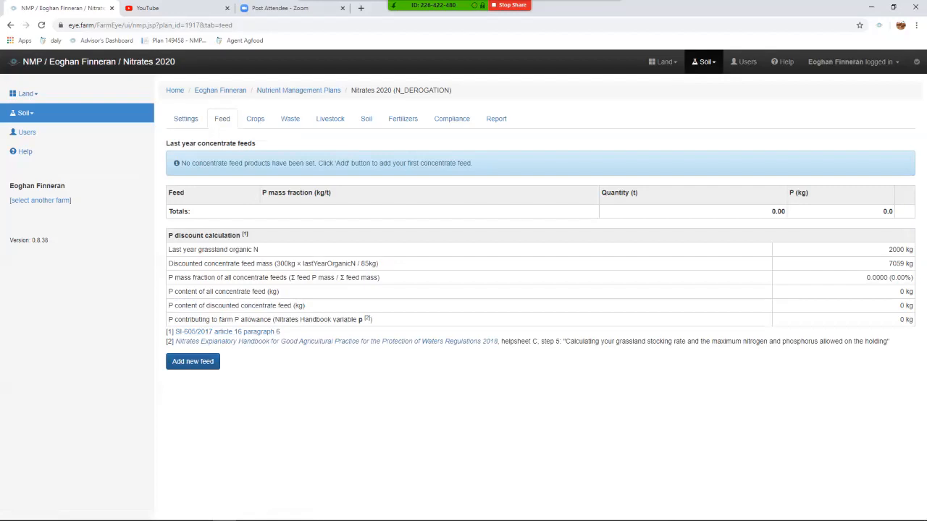
pyautogui.click(192, 361)
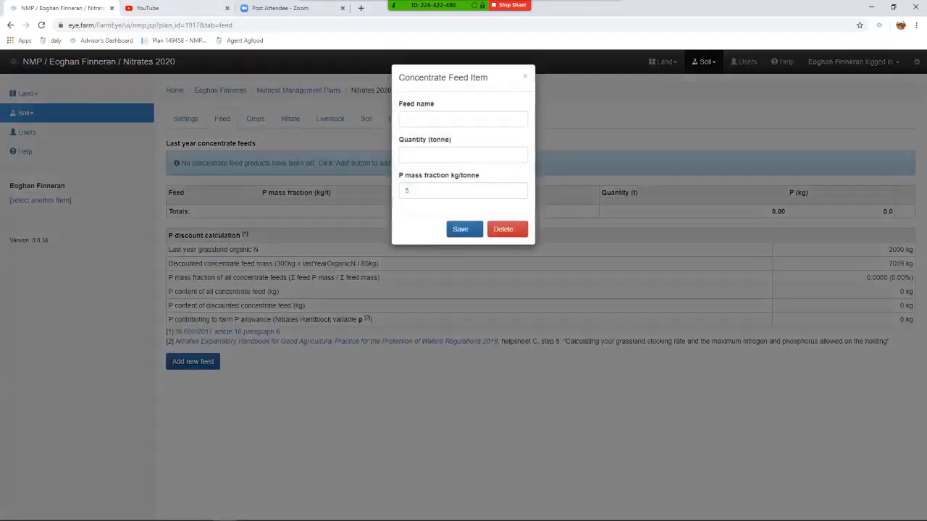
pyautogui.click(464, 120)
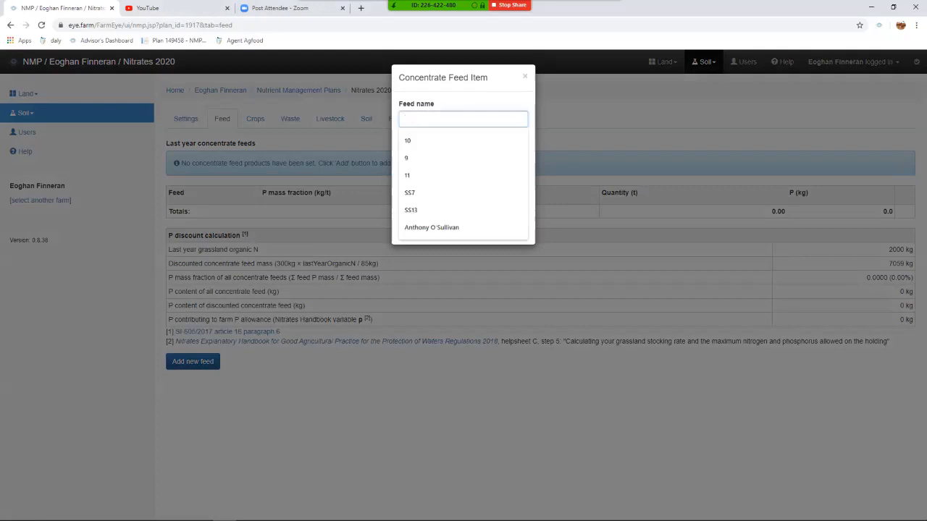
pyautogui.write('D')
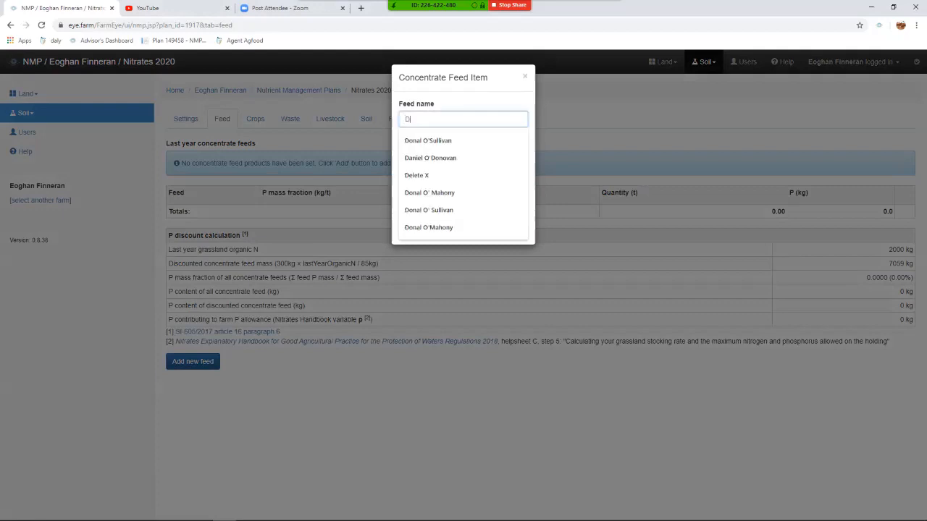
pyautogui.write('airy Nuts')
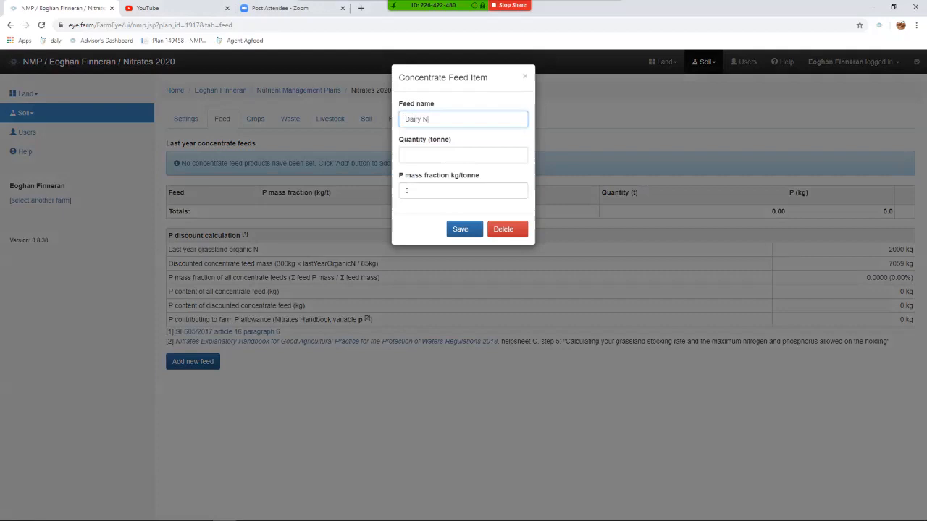
pyautogui.click(405, 154)
pyautogui.write('80')
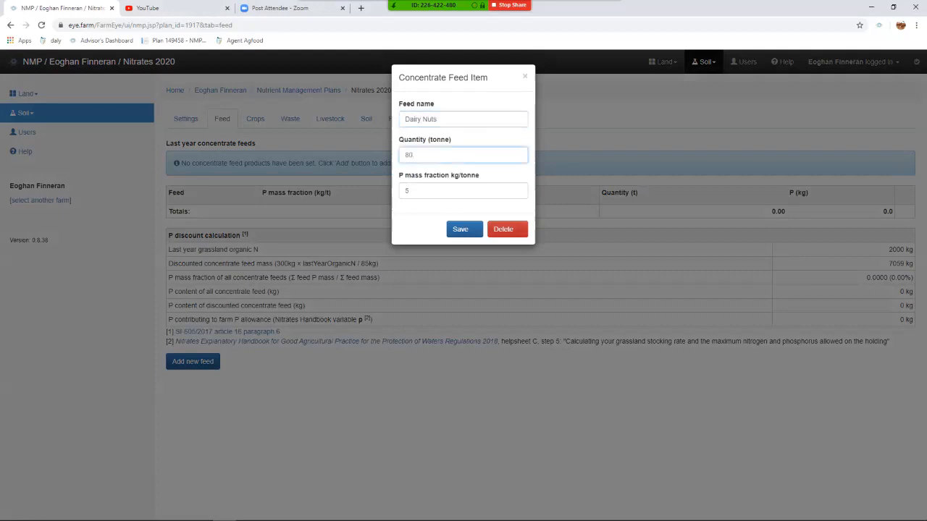
pyautogui.click(463, 228)
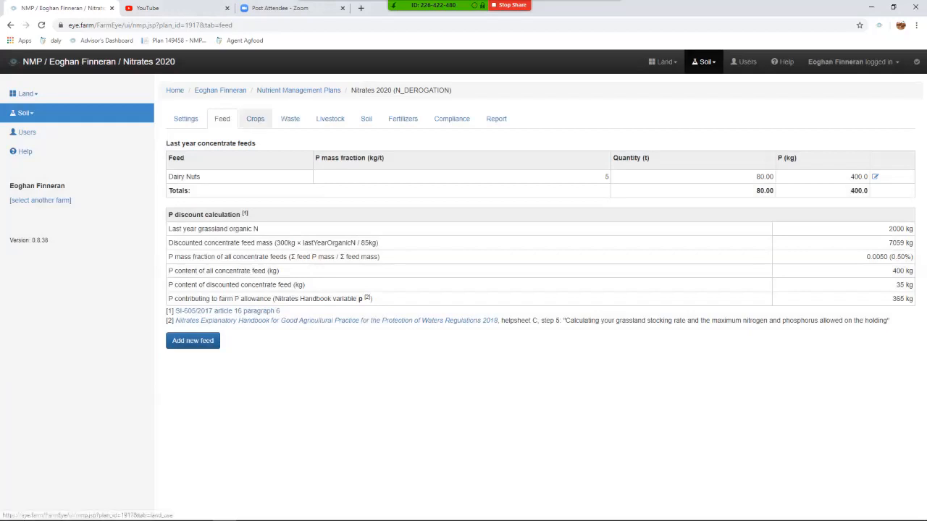
# On the crops map, assign Grazing to all fields in the farm's southern half except the small plot by the road.
pyautogui.click(254, 119)
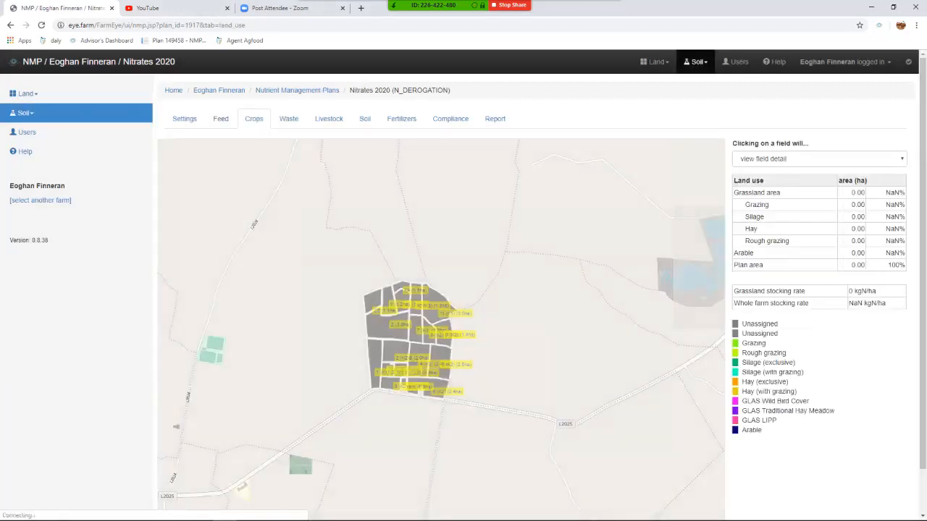
pyautogui.scroll(2, 424, 373)
pyautogui.scroll(2, 406, 355)
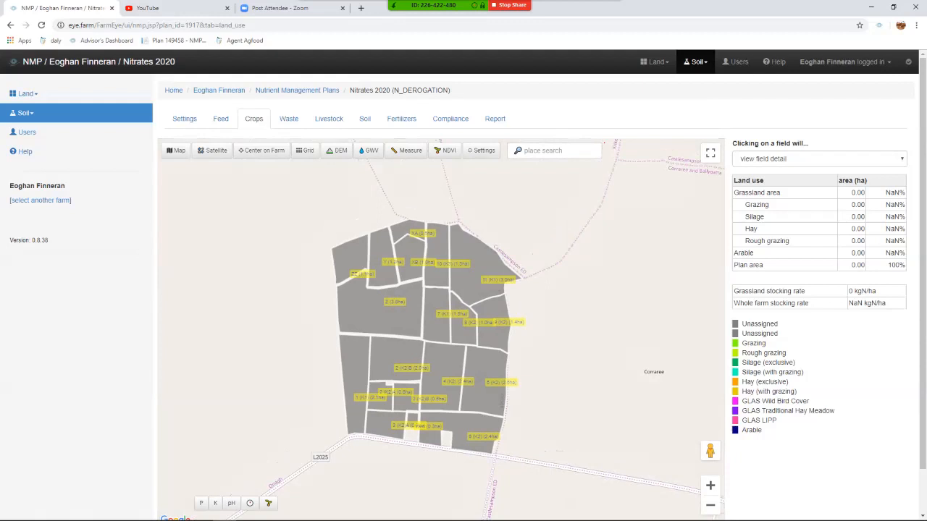
pyautogui.click(818, 160)
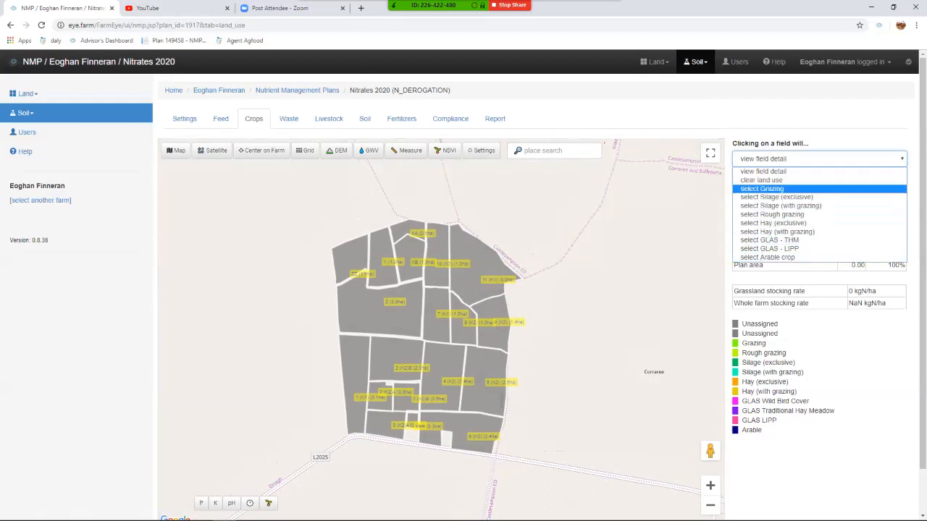
pyautogui.click(762, 189)
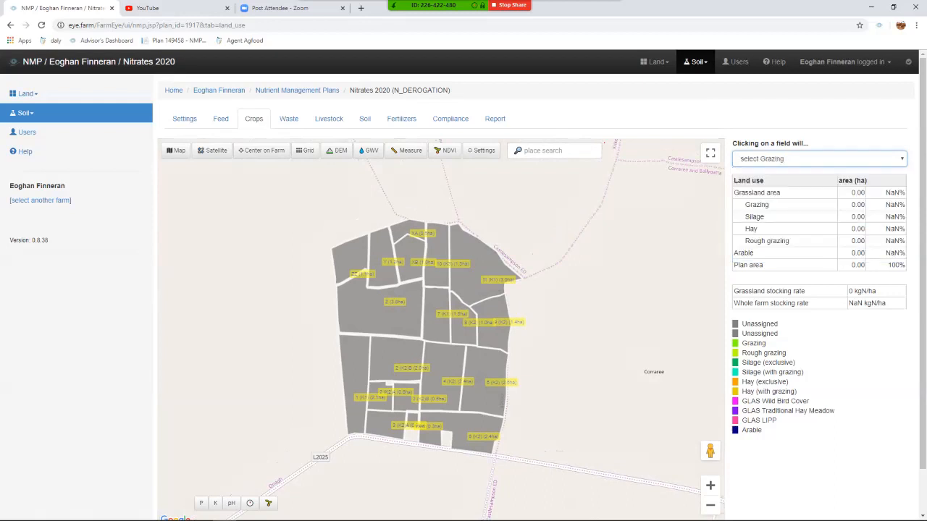
pyautogui.click(469, 428)
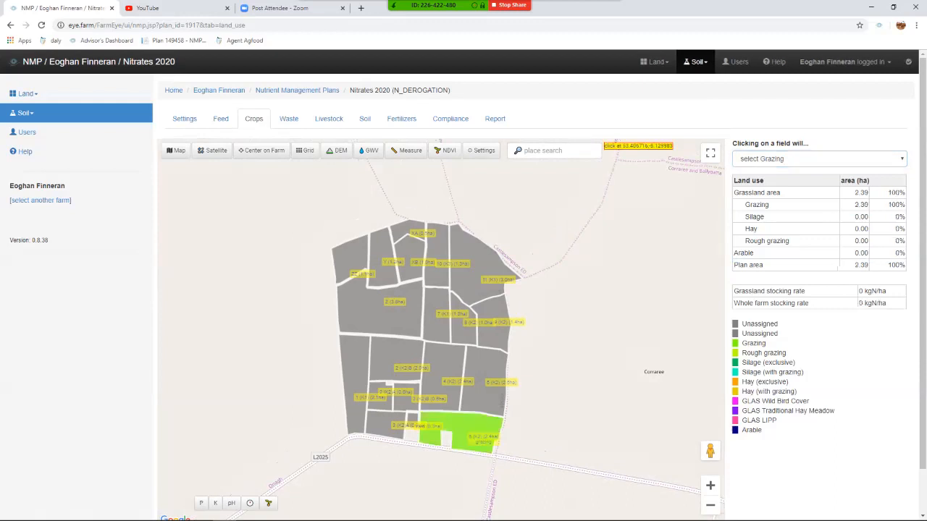
pyautogui.click(443, 370)
pyautogui.click(485, 371)
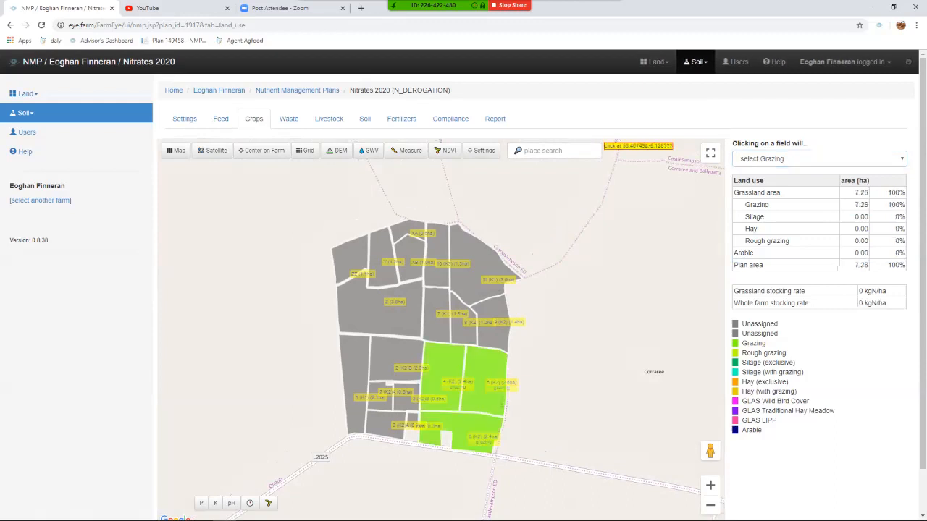
pyautogui.click(380, 424)
pyautogui.click(380, 397)
pyautogui.click(408, 397)
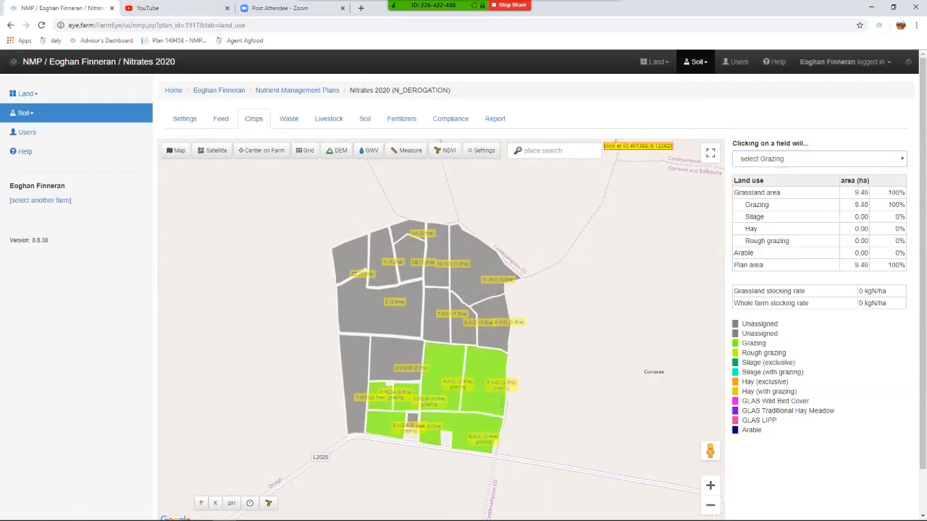
pyautogui.click(396, 359)
pyautogui.click(354, 384)
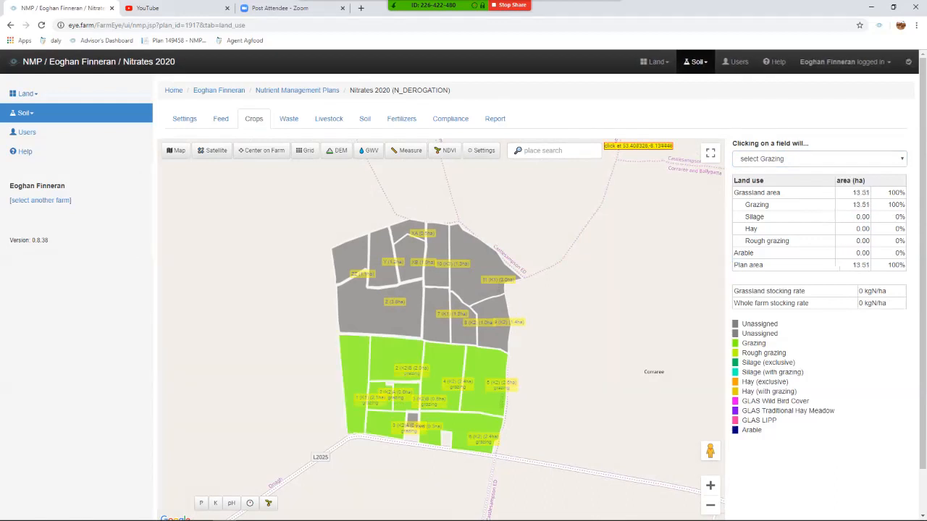
# Assign Grazing to fields 7, 10, XB and XA in the northern half of the farm.
pyautogui.click(436, 312)
pyautogui.click(437, 257)
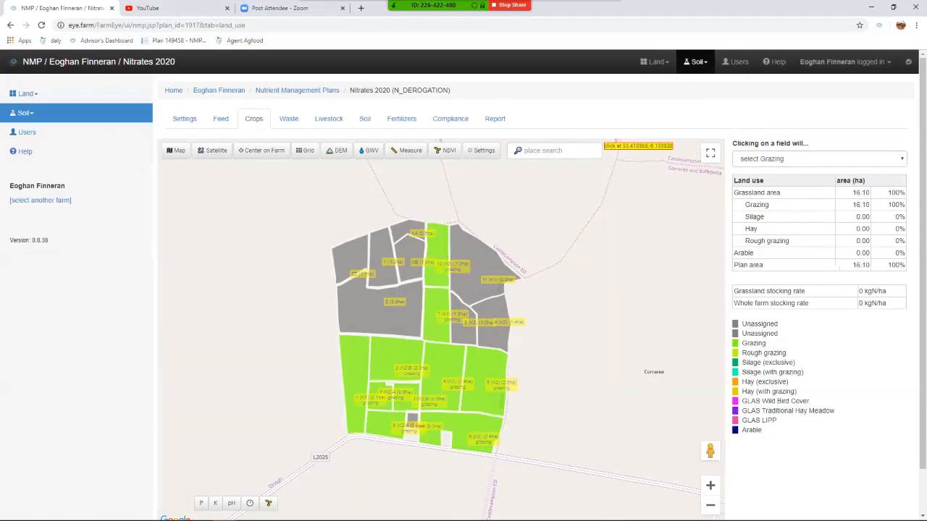
pyautogui.click(409, 256)
pyautogui.click(405, 229)
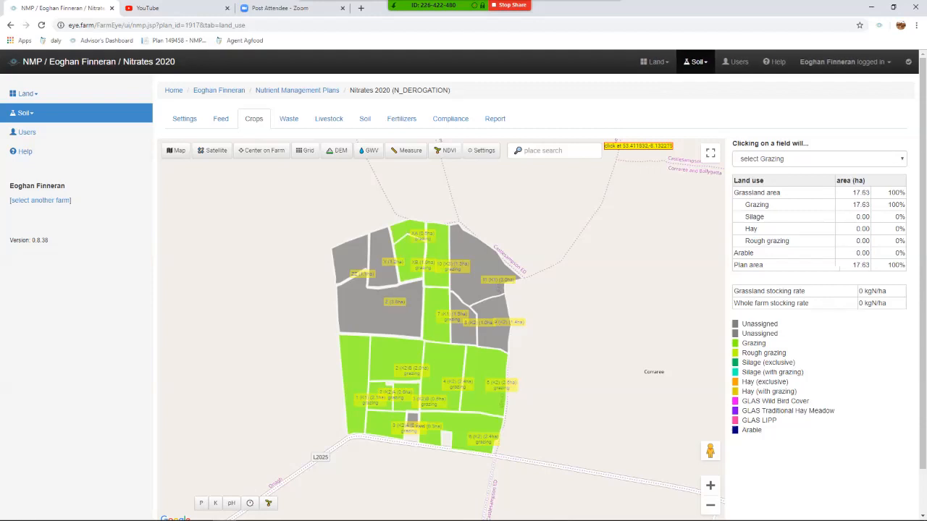
# Assign Grazing to the two unassigned fields in the farm's north-western corner on the crops map.
pyautogui.click(351, 261)
pyautogui.click(384, 257)
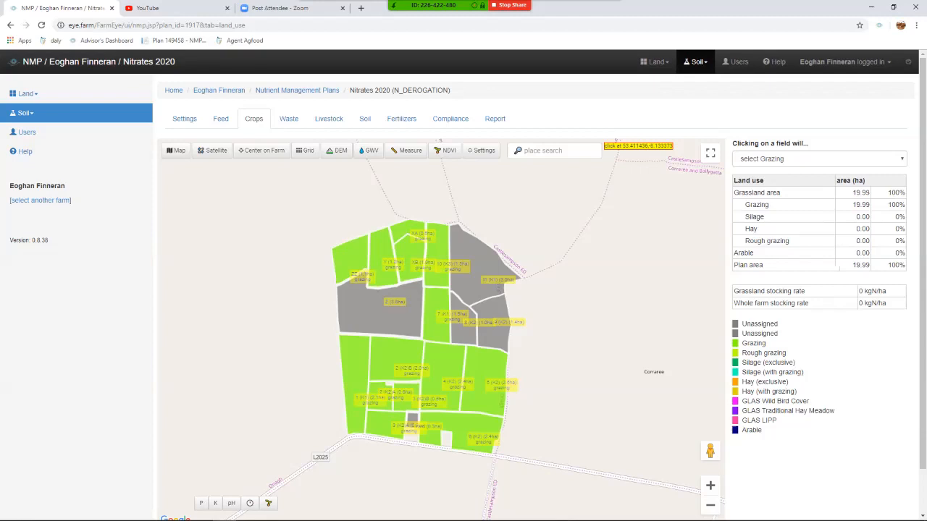
# Assign Silage (with grazing) to the three unassigned north-eastern fields, field Z and the small plot by the road.
pyautogui.click(818, 159)
pyautogui.press('Down')
pyautogui.press('Down')
pyautogui.press('Return')
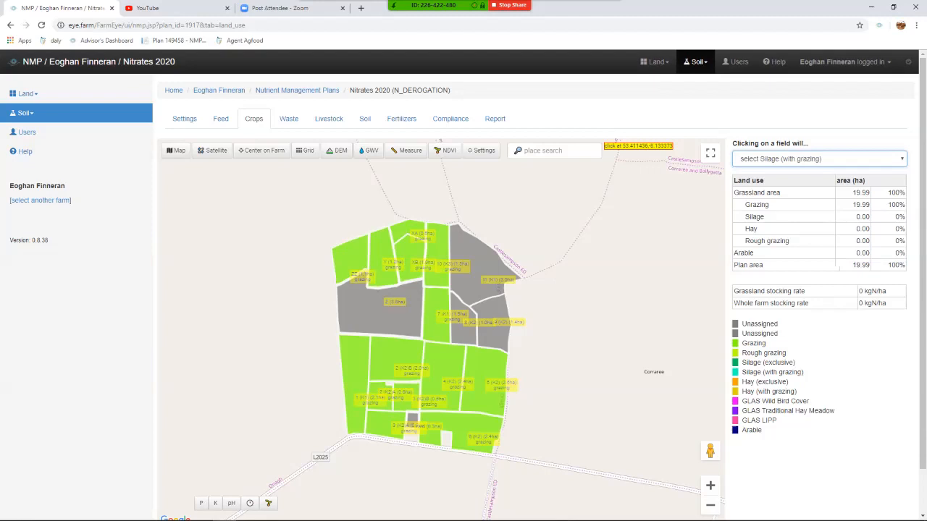
pyautogui.click(492, 315)
pyautogui.click(464, 323)
pyautogui.click(478, 268)
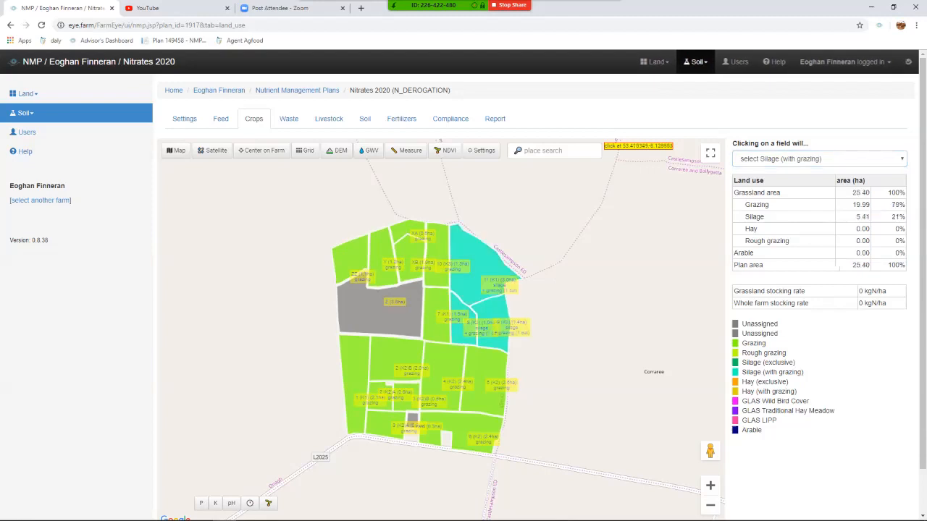
pyautogui.click(391, 307)
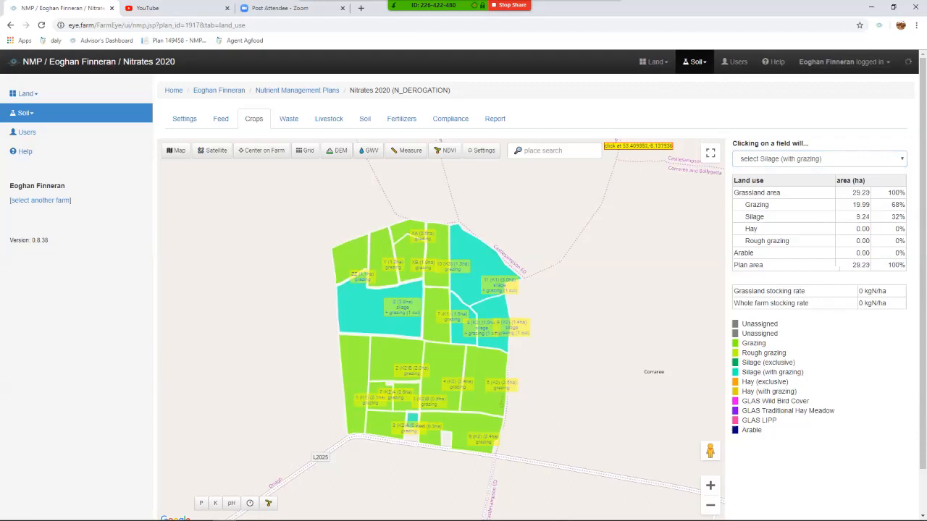
pyautogui.click(412, 418)
pyautogui.scroll(-2, 441, 329)
pyautogui.scroll(2, 441, 330)
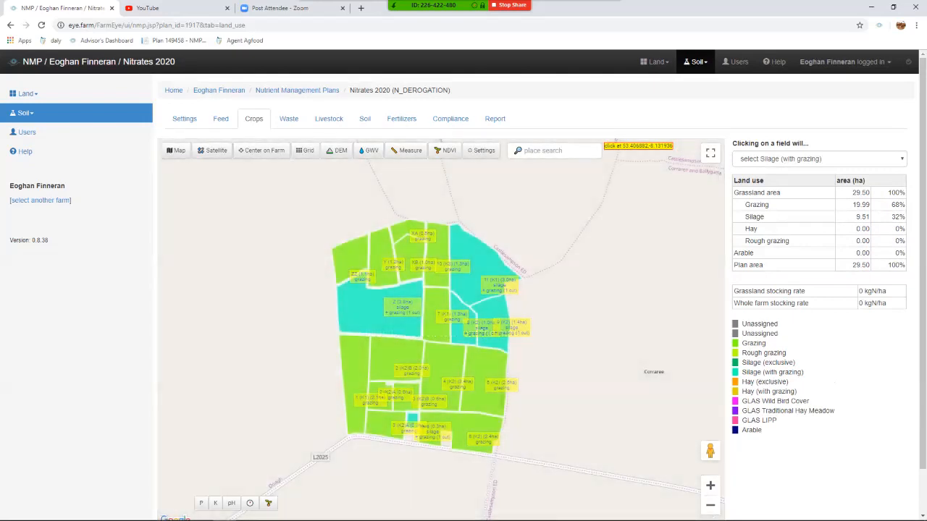
# Assign Silage (with grazing) to the large field in the separate land block south of the main farm.
pyautogui.click(262, 151)
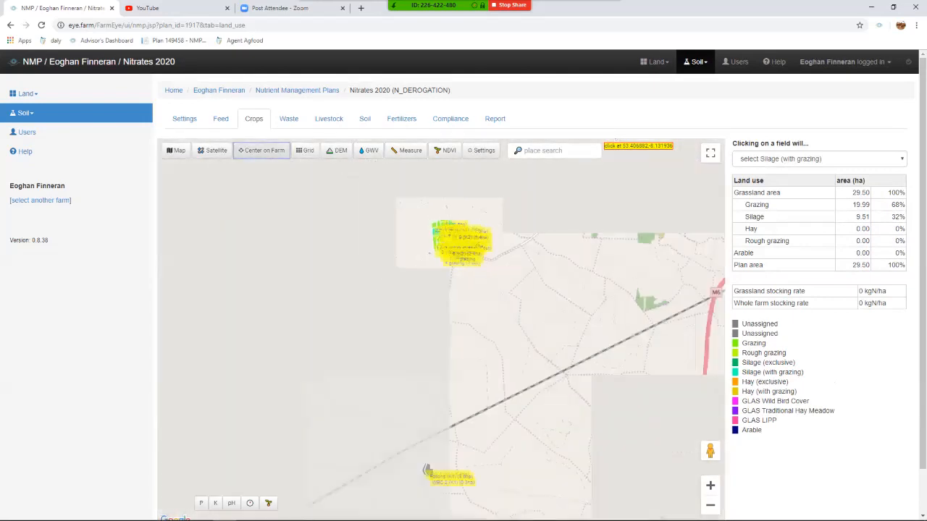
pyautogui.scroll(2, 432, 293)
pyautogui.scroll(3, 432, 293)
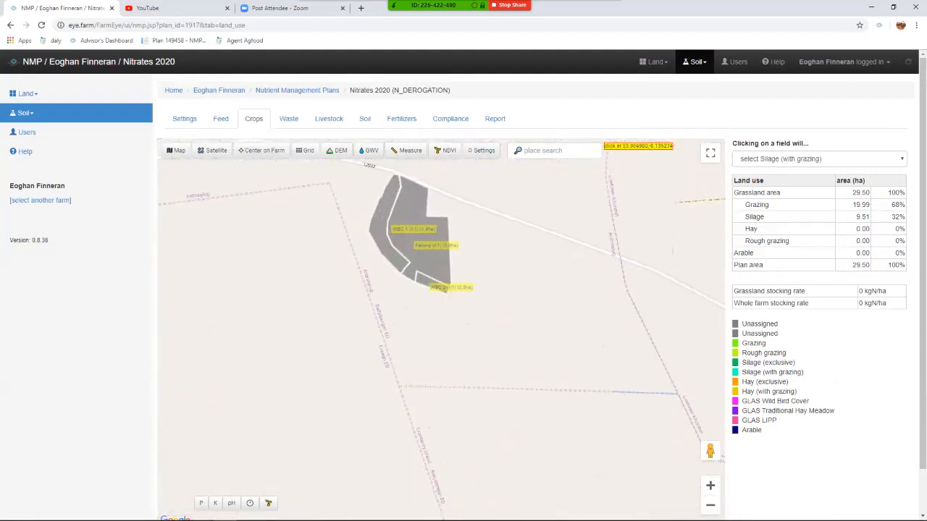
pyautogui.click(428, 218)
pyautogui.moveTo(427, 217); pyautogui.dragTo(464, 324)
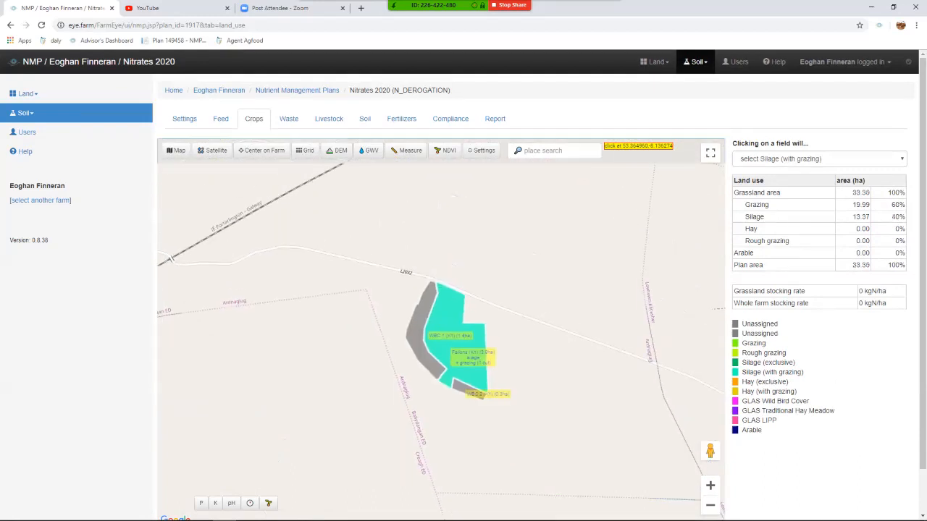
# Assign Arable crop to fields WBC 1 and WBC 2 in the separate southern block.
pyautogui.click(819, 160)
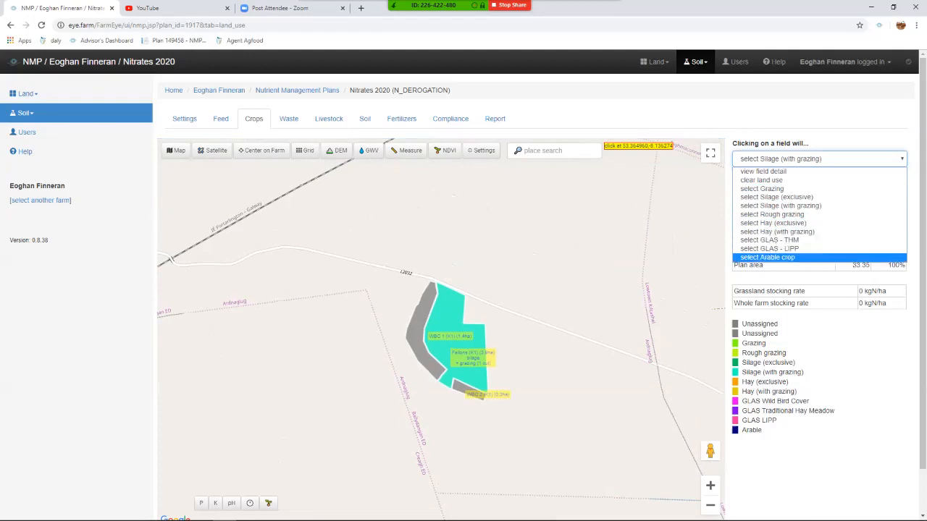
pyautogui.click(767, 257)
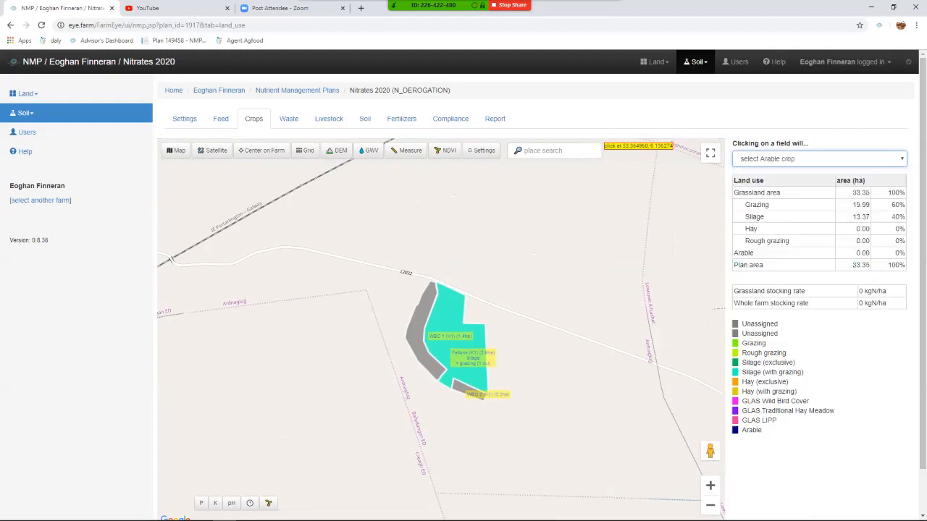
pyautogui.click(424, 310)
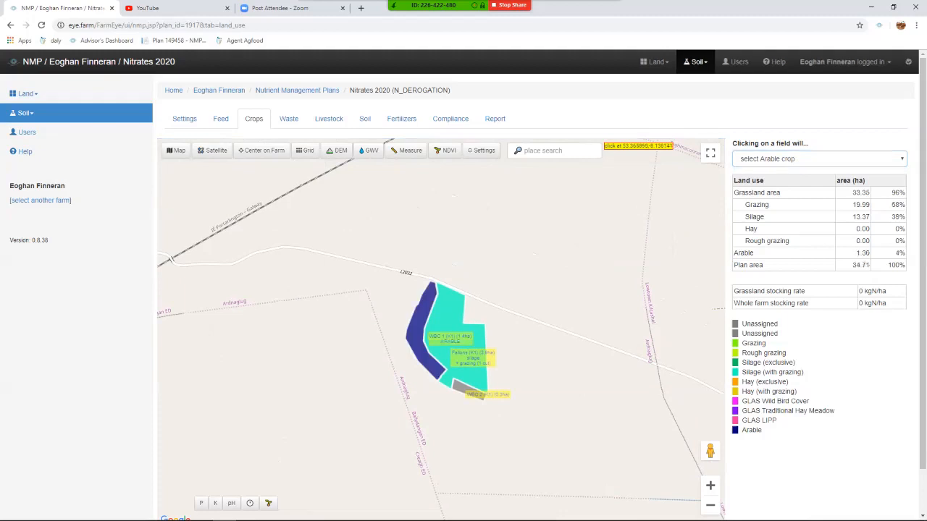
pyautogui.click(479, 396)
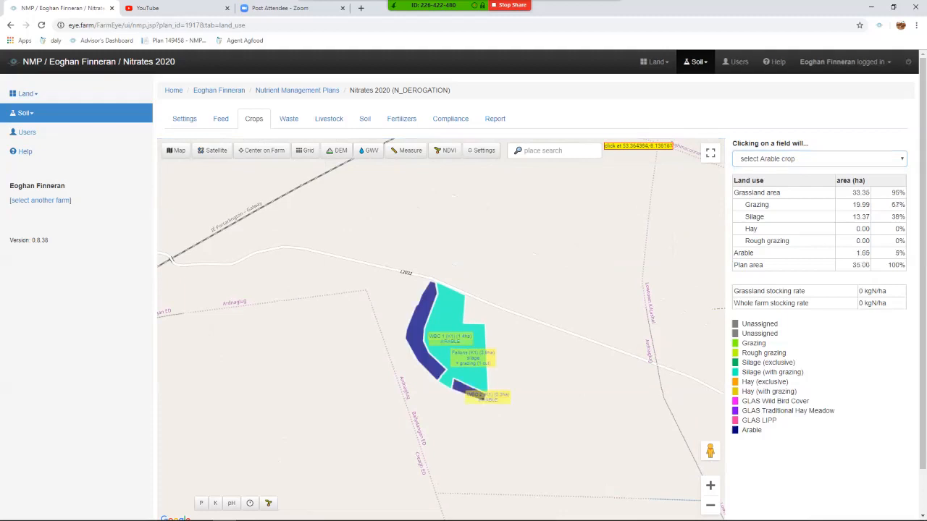
# View the details of field WBC 1 and set its first crop to GLAS WBC Oats.
pyautogui.click(818, 159)
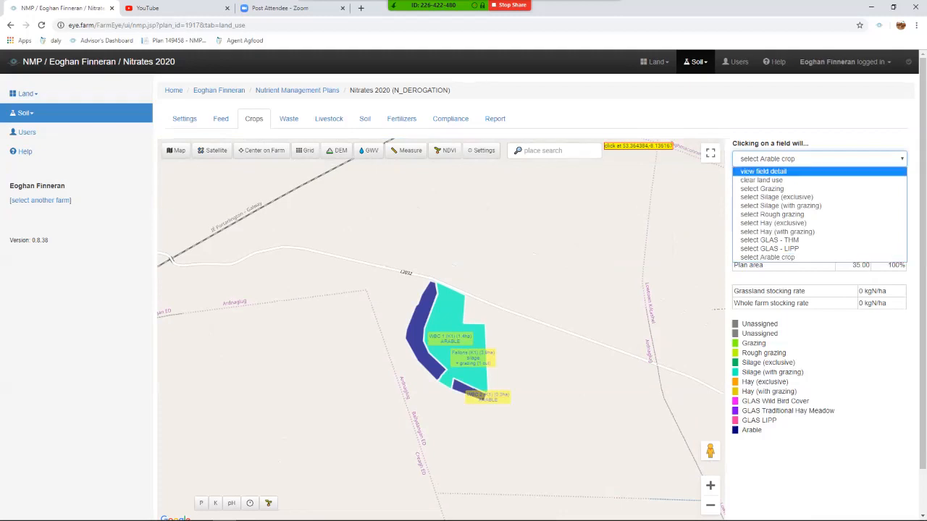
pyautogui.click(763, 171)
pyautogui.click(420, 319)
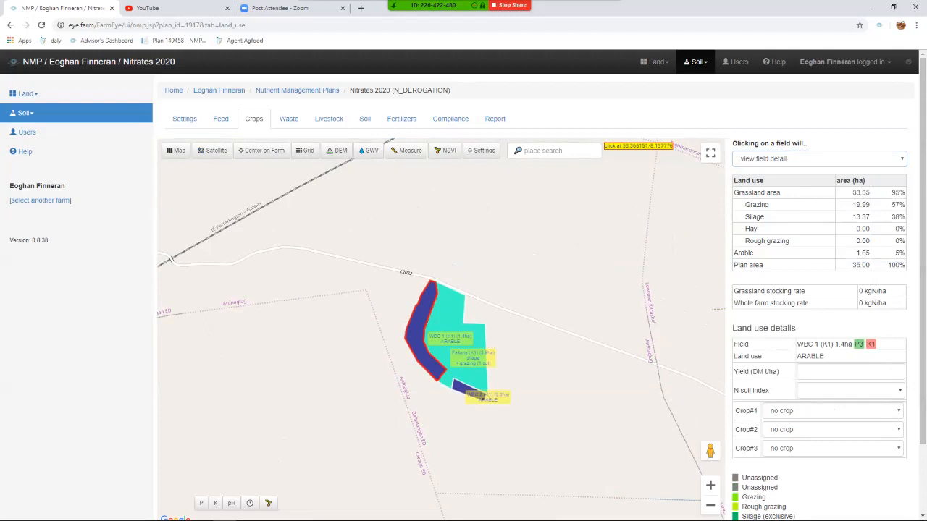
pyautogui.click(832, 410)
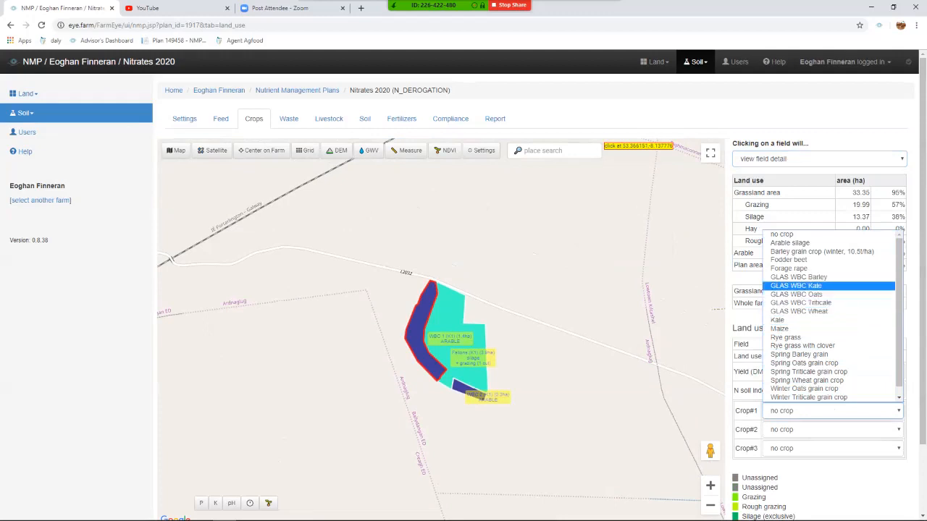
pyautogui.click(795, 293)
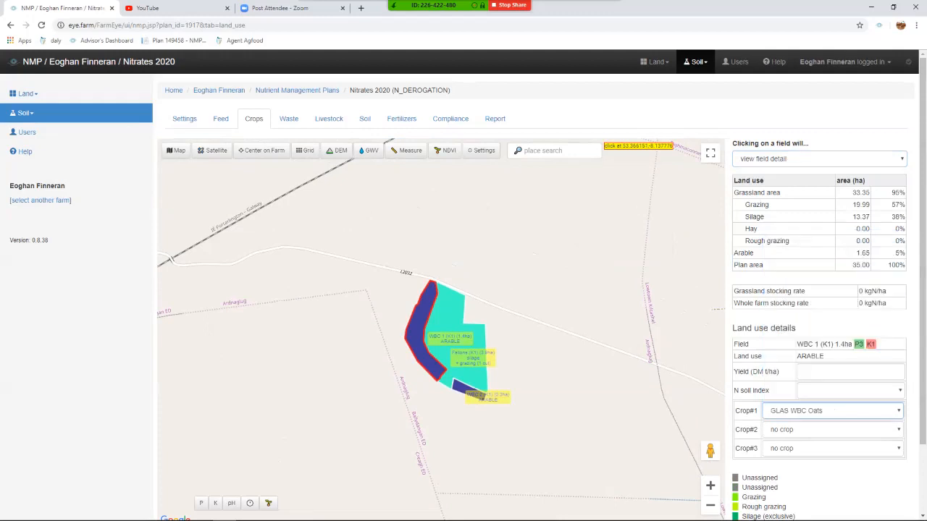
# Select field WBC 2 and set its first crop to GLAS WBC Oats.
pyautogui.click(463, 388)
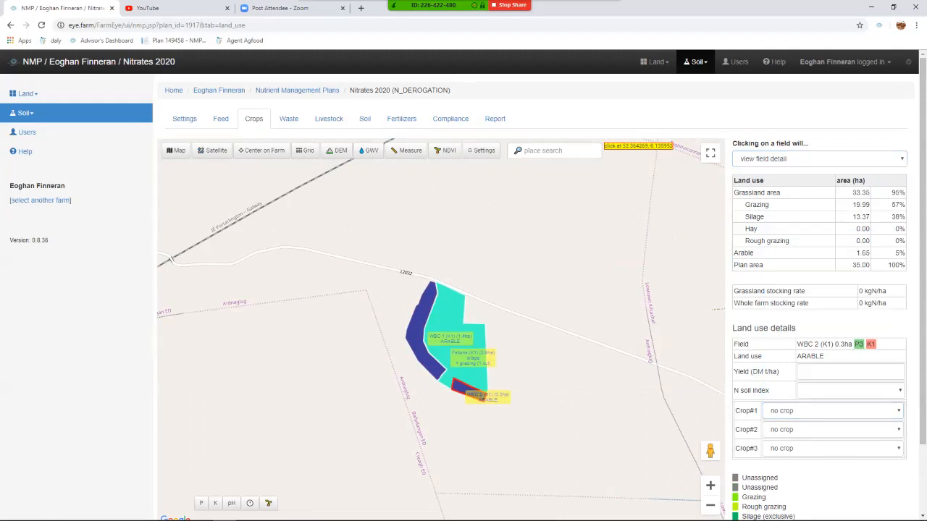
pyautogui.click(818, 159)
pyautogui.click(797, 171)
pyautogui.click(832, 410)
pyautogui.scroll(-1, 832, 380)
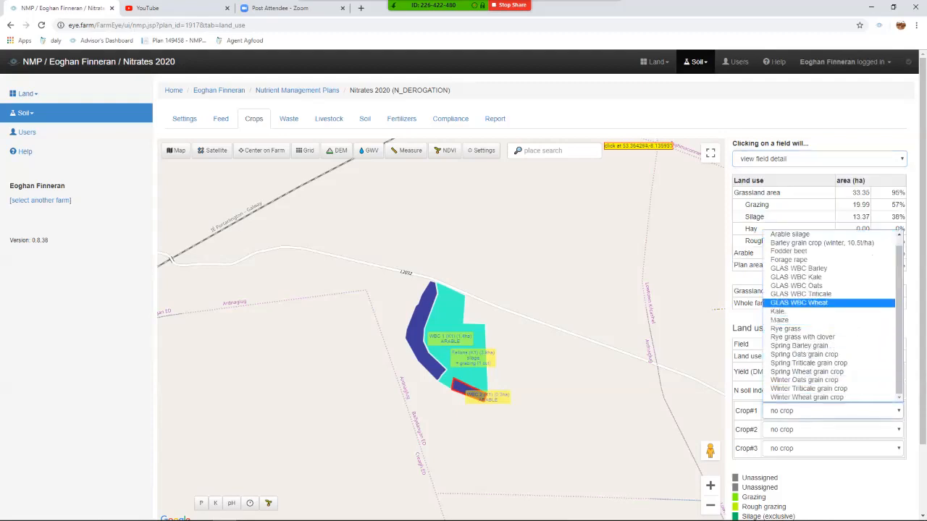
pyautogui.click(809, 286)
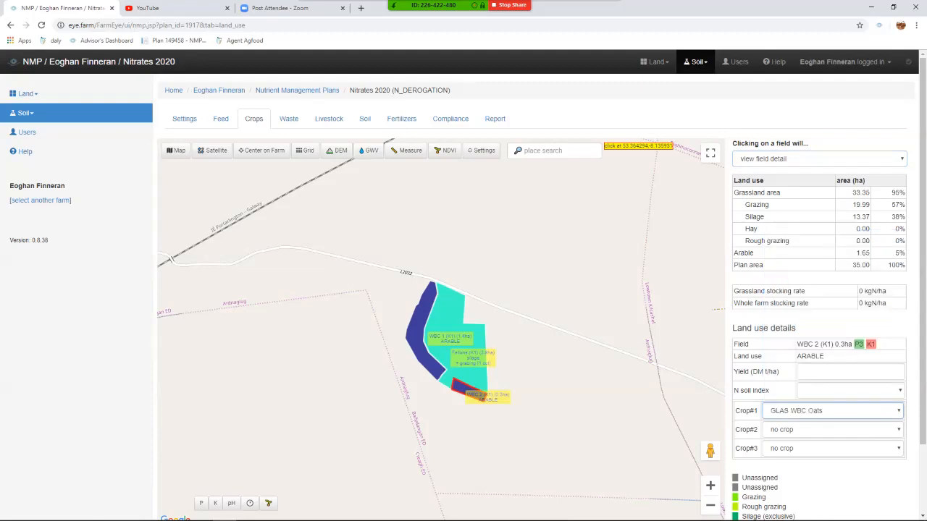
# Return to the main farm block and set the number of silage cuts for field Z to 2.
pyautogui.scroll(-1, 440, 285)
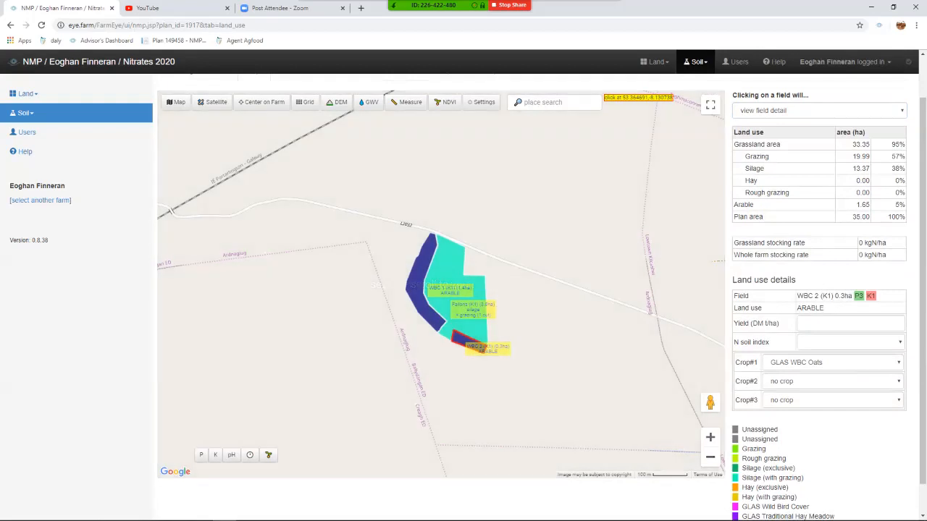
pyautogui.click(261, 103)
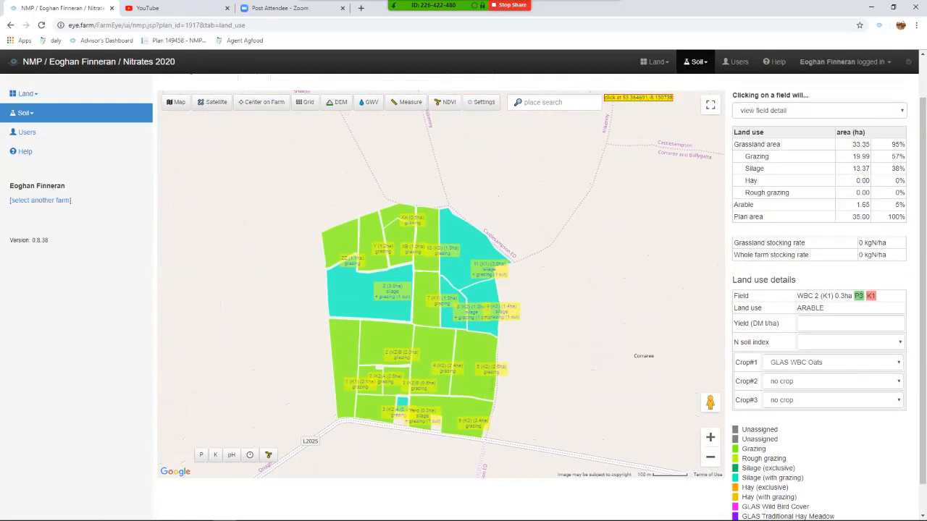
pyautogui.click(819, 111)
pyautogui.click(818, 111)
pyautogui.click(371, 296)
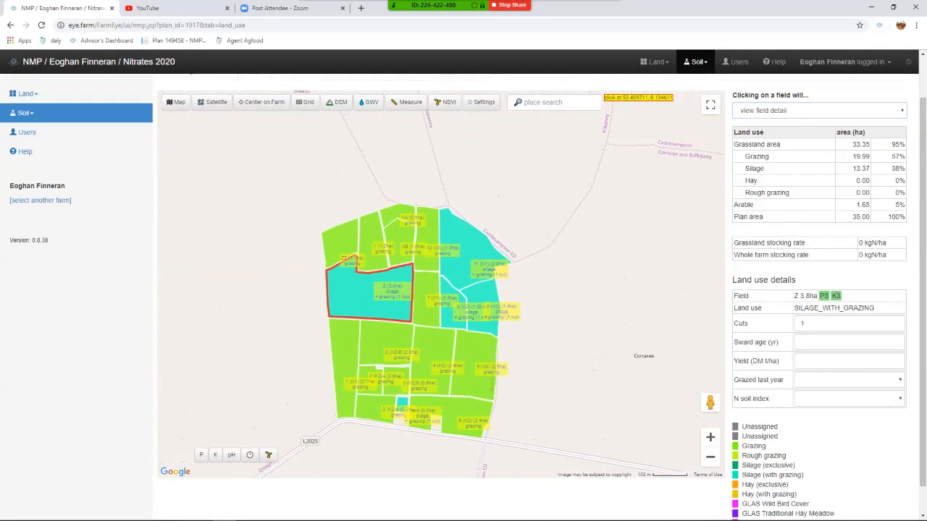
pyautogui.doubleClick(802, 324)
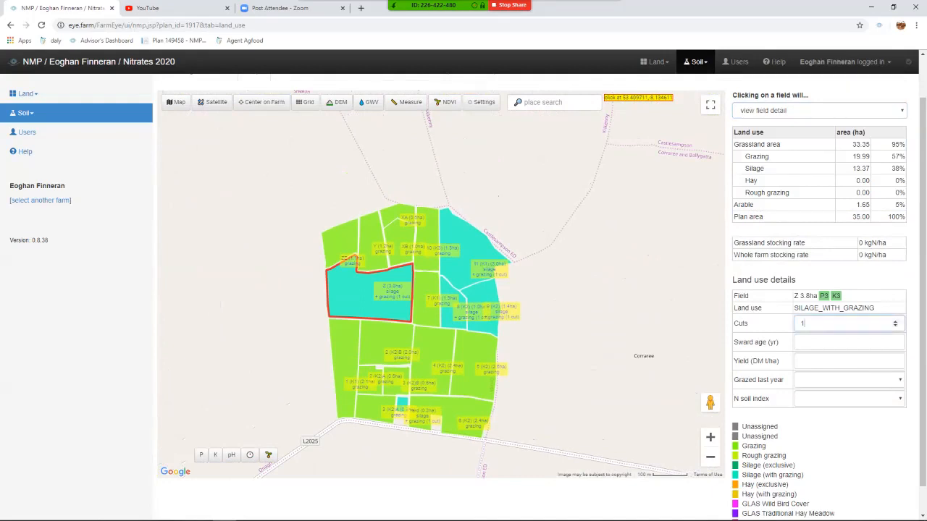
pyautogui.write('2')
pyautogui.click(628, 301)
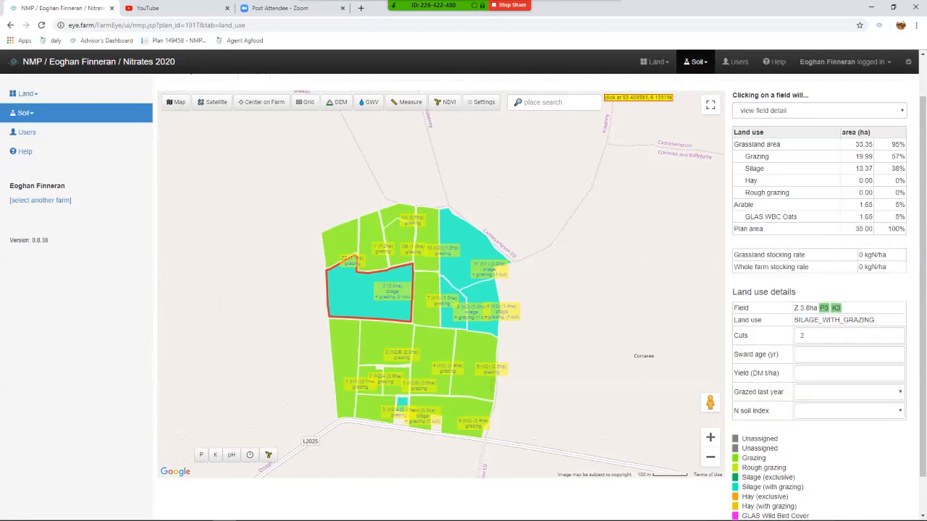
# Start a new waste storage tank named "Tank 1" with 2000 as its year of build.
pyautogui.scroll(1, 441, 289)
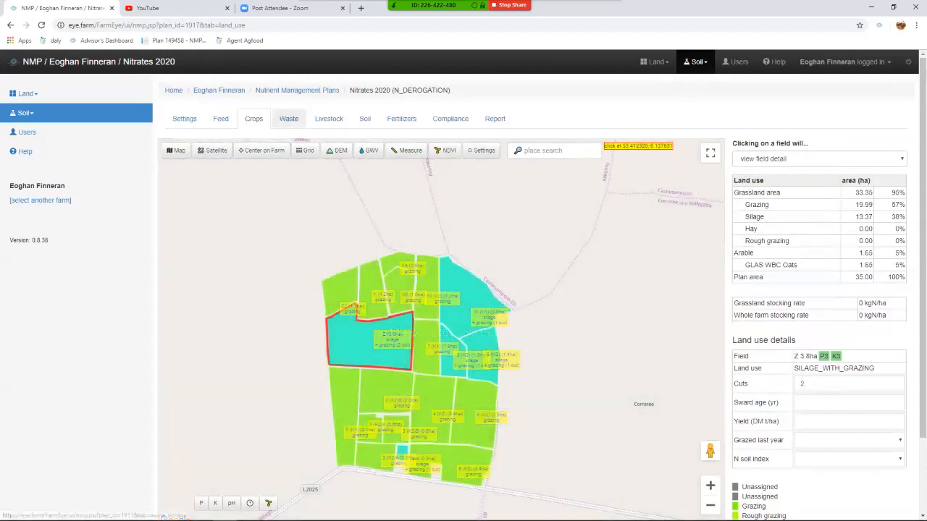
pyautogui.click(289, 119)
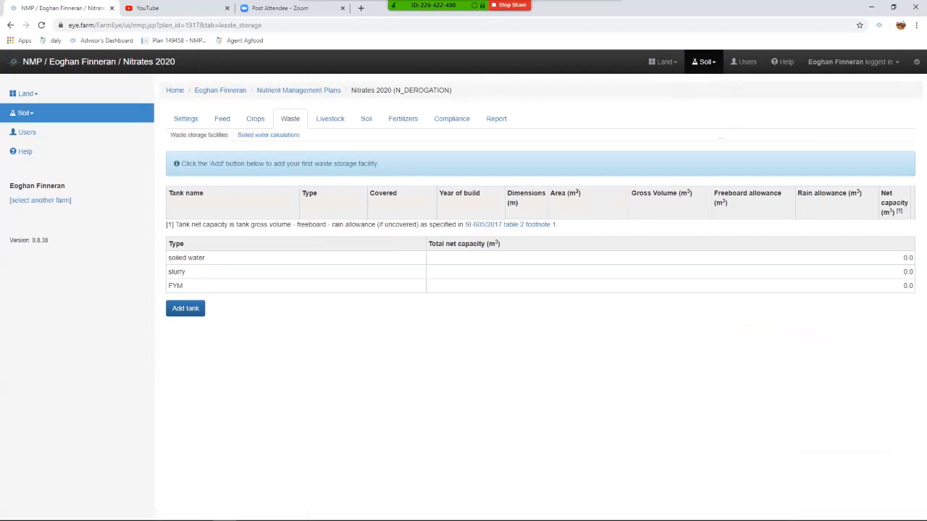
pyautogui.click(185, 308)
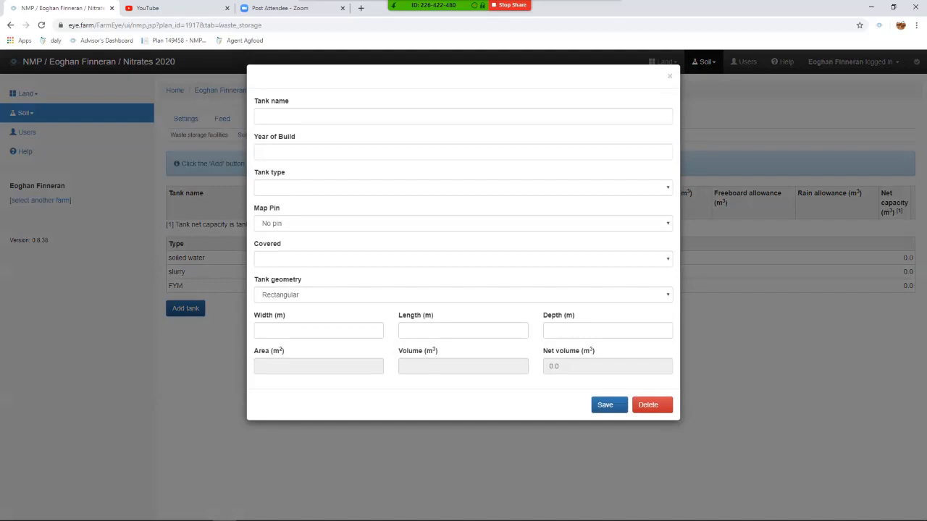
pyautogui.click(669, 76)
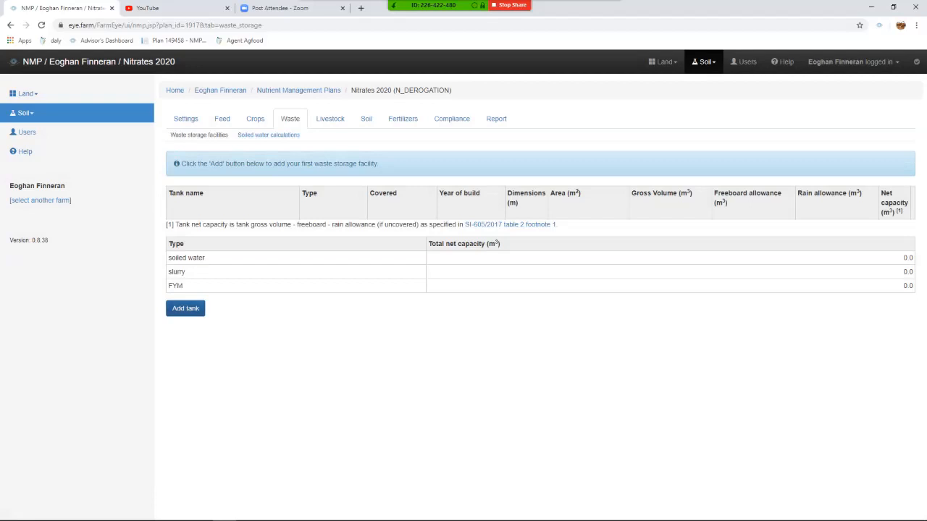
pyautogui.click(201, 307)
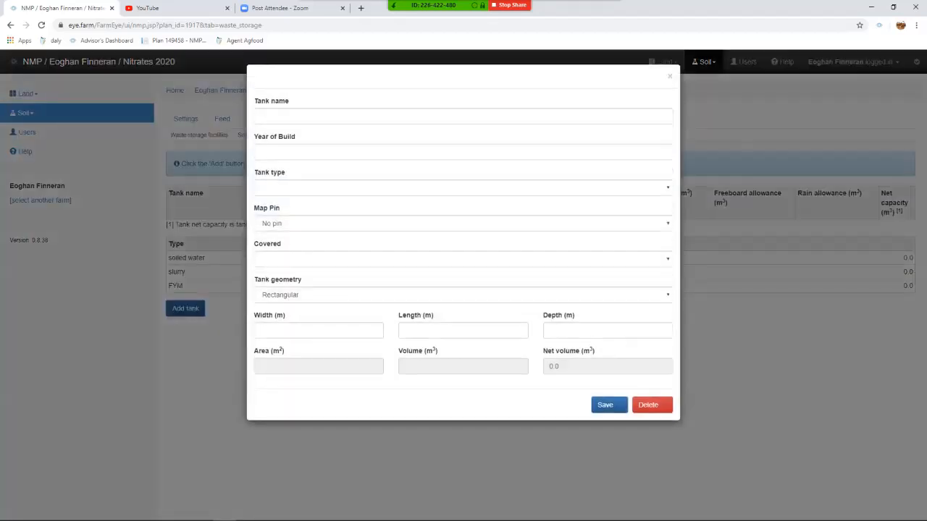
pyautogui.click(304, 116)
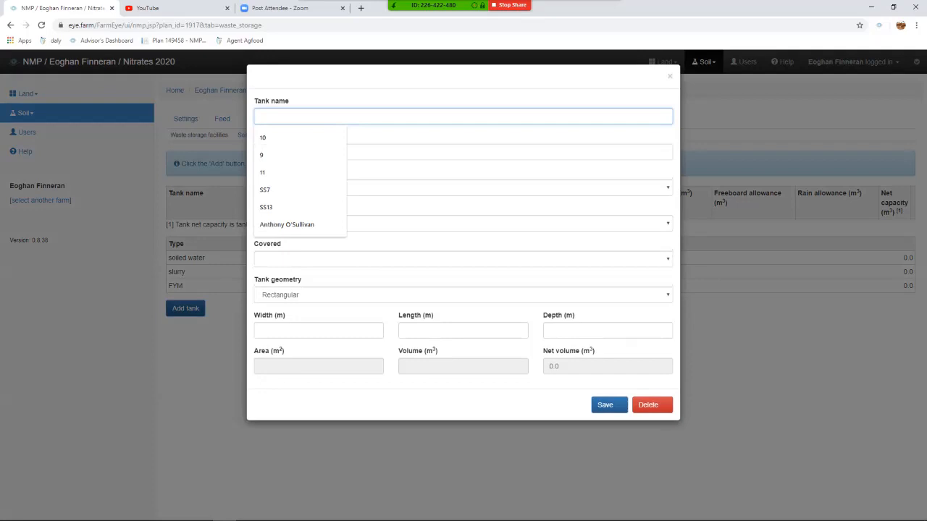
pyautogui.write('Tank 1')
pyautogui.press('Tab')
pyautogui.write('2000')
# Set Tank 1 as a covered, rectangular slurry tank with no map pin.
pyautogui.click(463, 188)
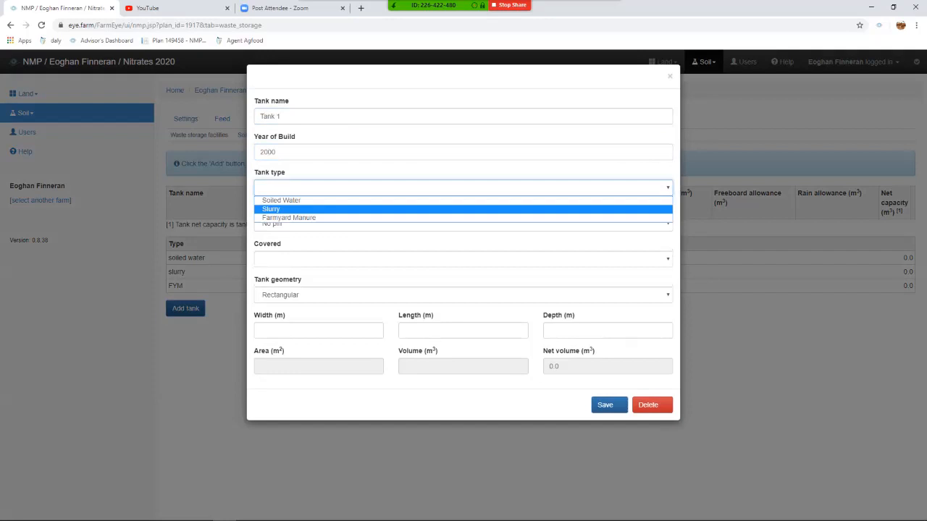
pyautogui.click(463, 209)
pyautogui.click(463, 224)
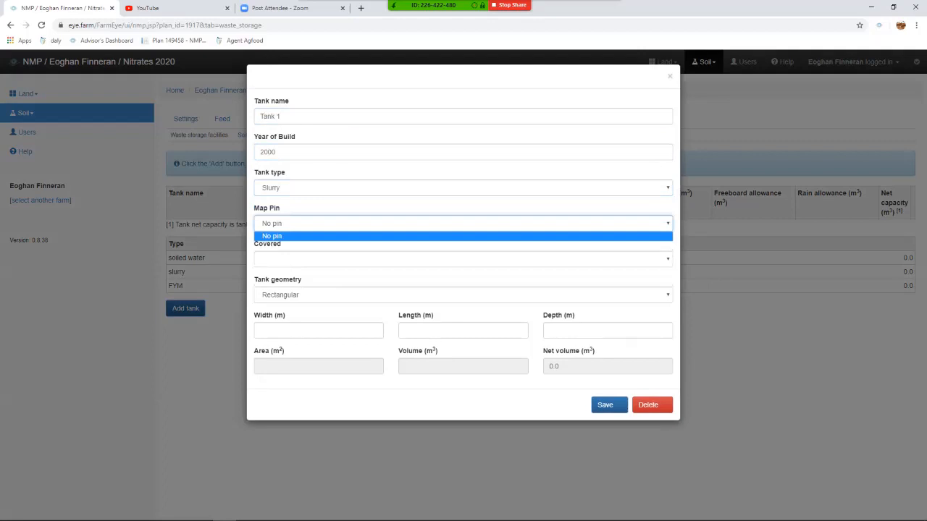
pyautogui.click(272, 236)
pyautogui.click(463, 259)
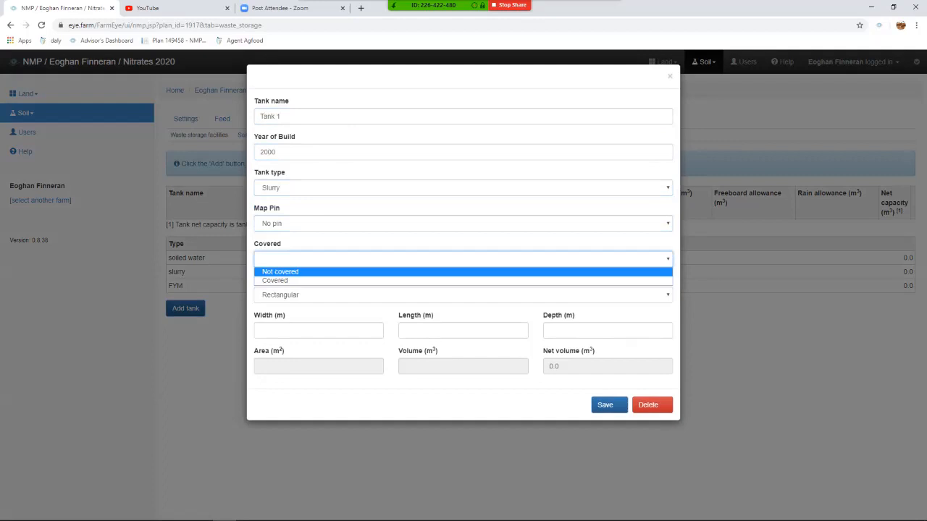
pyautogui.click(275, 281)
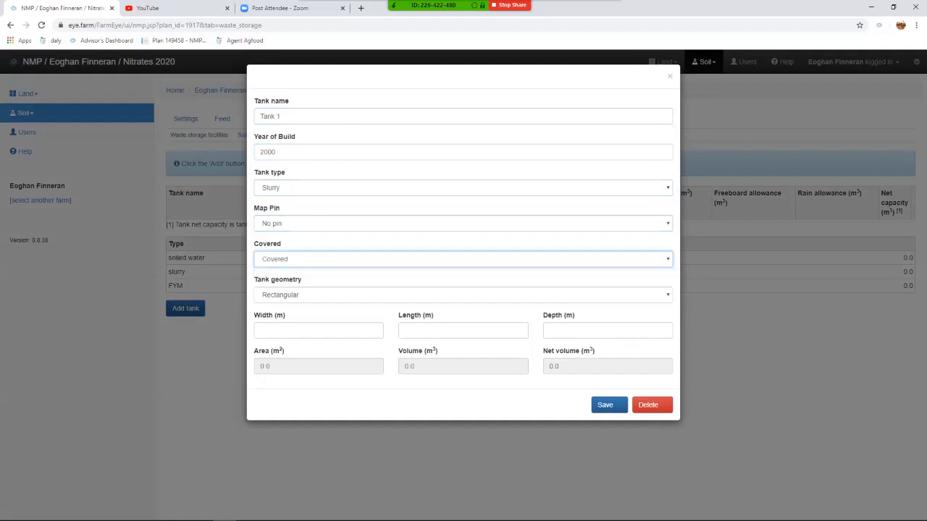
pyautogui.click(463, 295)
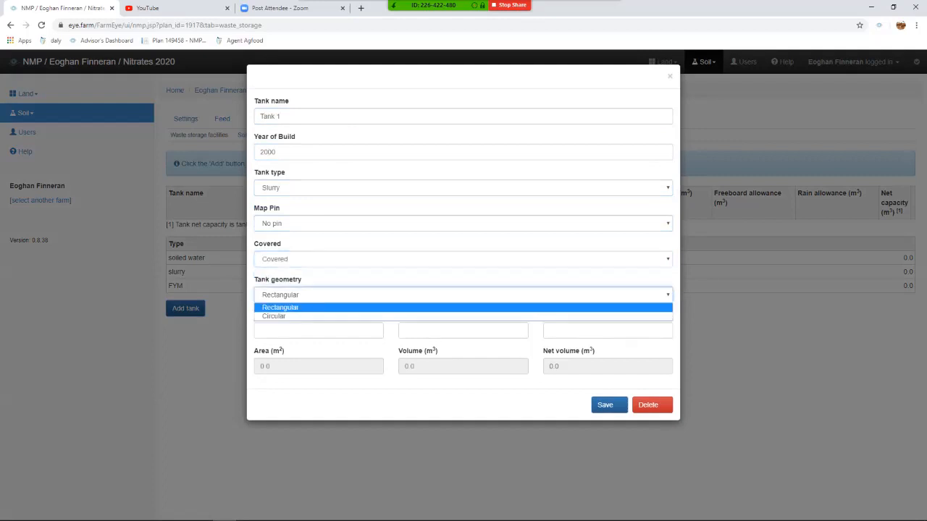
pyautogui.click(281, 307)
# Give Tank 1 a width of 4.5 m, length of 21 m and depth of 2.4 m, and save it.
pyautogui.click(318, 331)
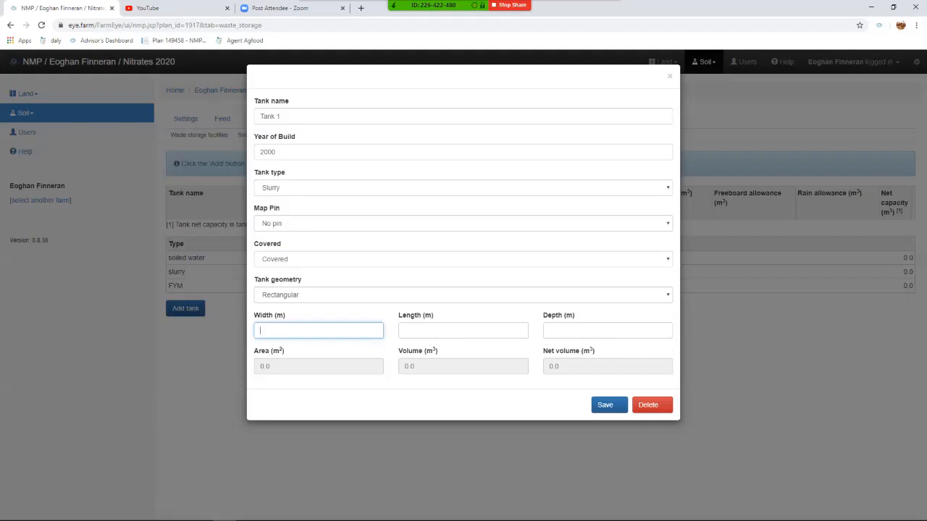
pyautogui.write('4.5')
pyautogui.press('Tab')
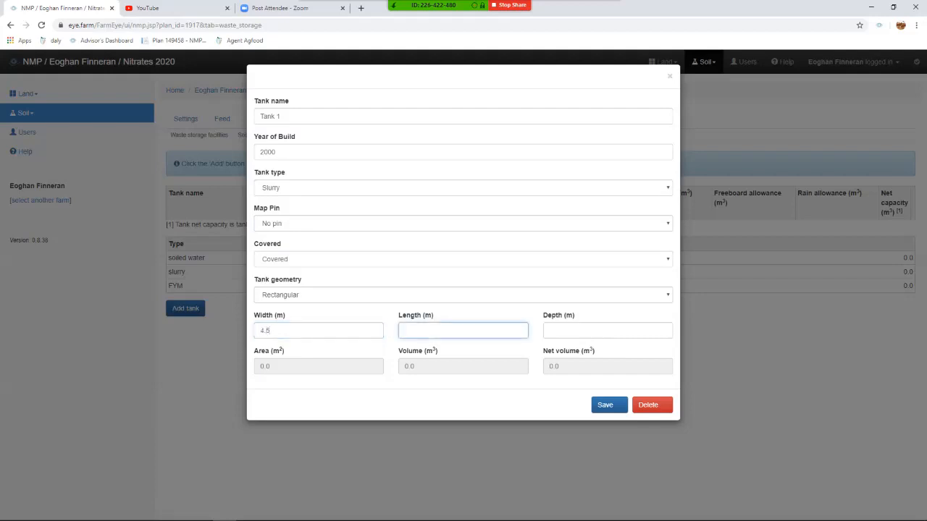
pyautogui.write('21')
pyautogui.press('Tab')
pyautogui.write('24')
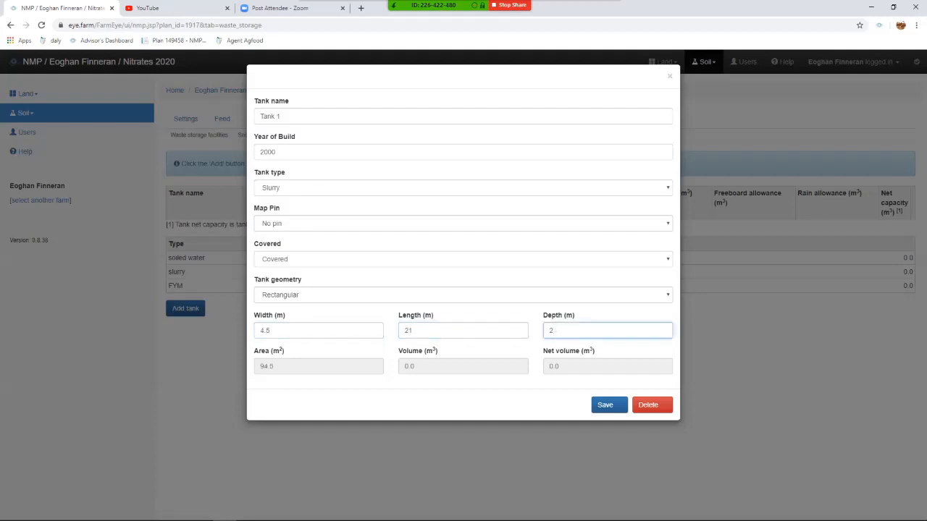
pyautogui.write('4')
pyautogui.click(605, 405)
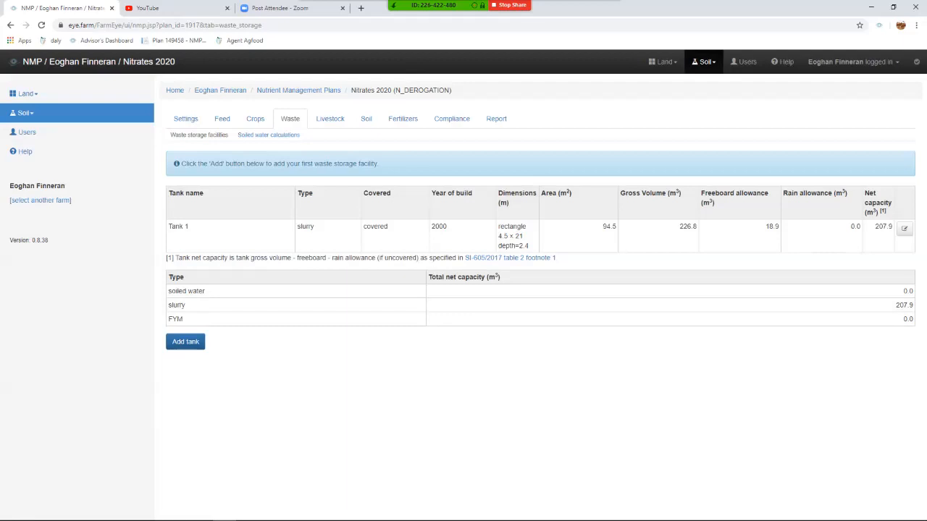
# Start another storage tank named "Tank 2", built in 2000, with Soiled Water as its type.
pyautogui.click(185, 341)
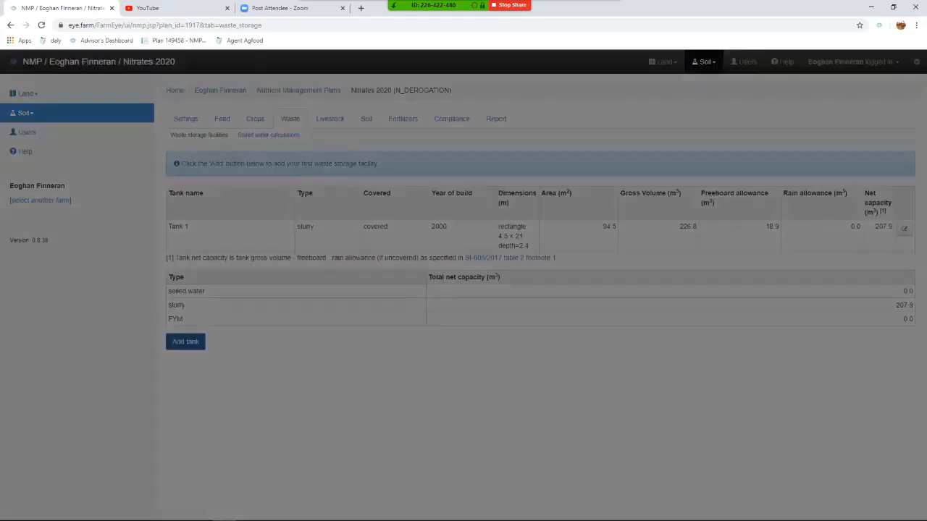
pyautogui.click(319, 117)
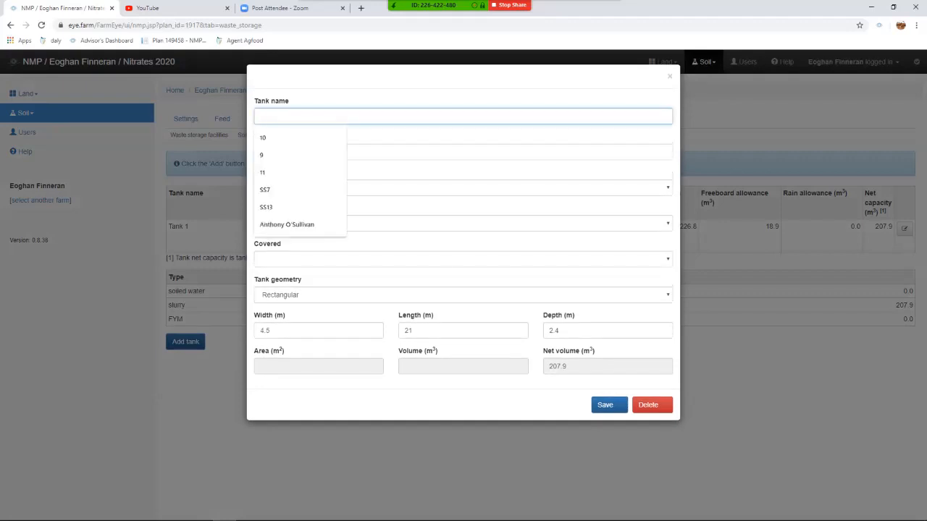
pyautogui.write('Tank 2')
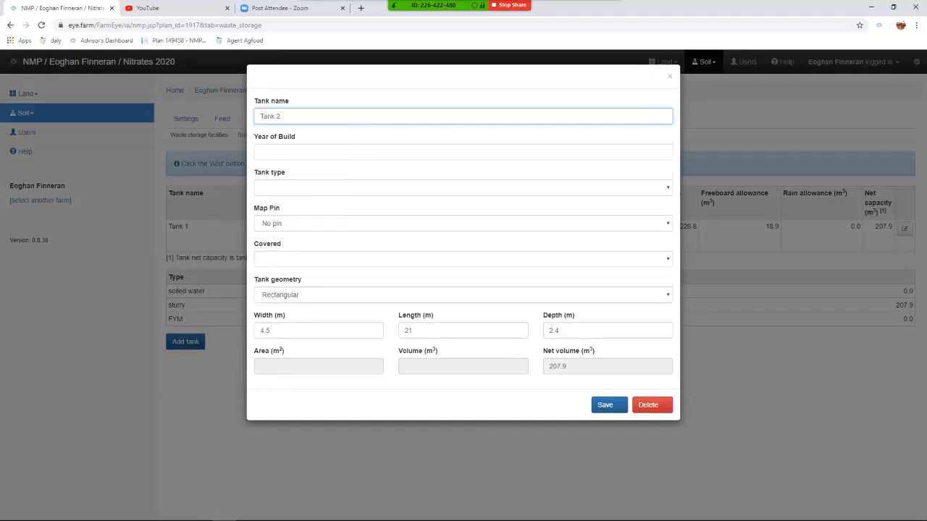
pyautogui.click(318, 152)
pyautogui.write('2000')
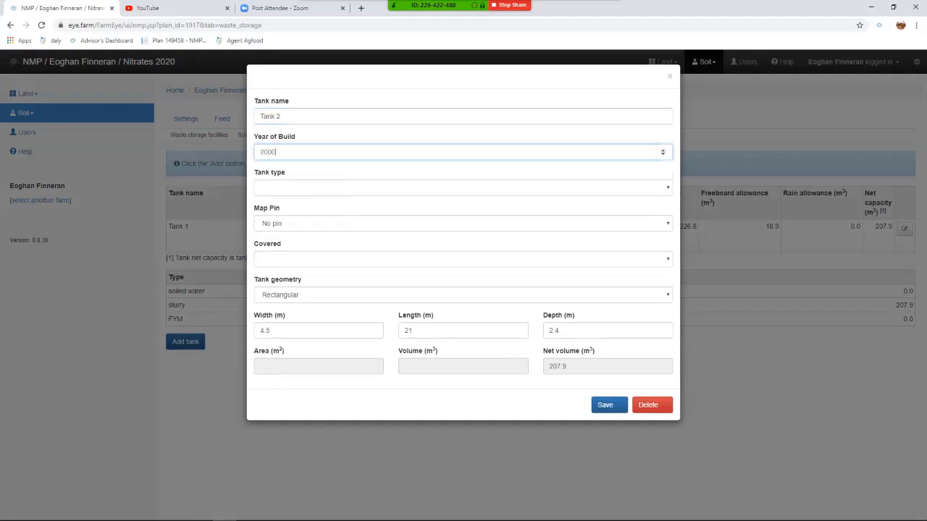
pyautogui.click(318, 188)
pyautogui.click(318, 200)
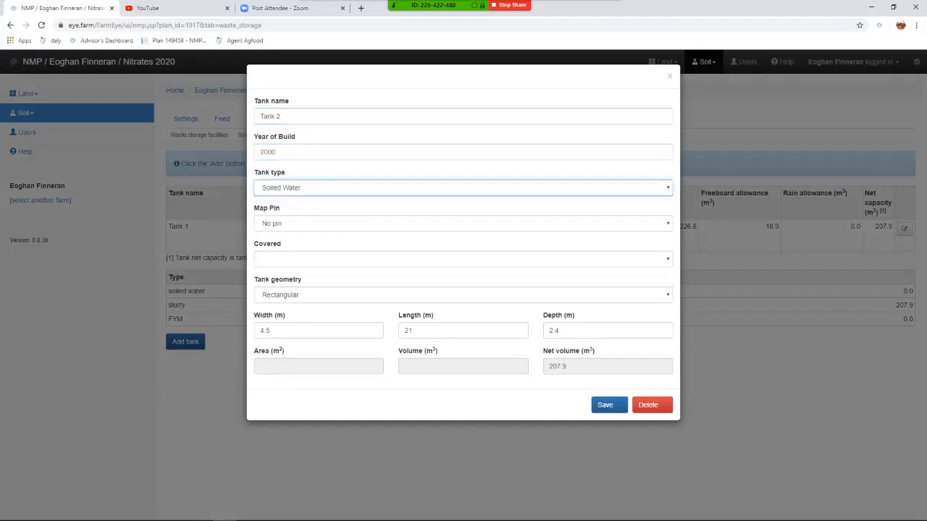
# Mark Tank 2 as not covered with a length of 10 m, save it and review its saved details.
pyautogui.click(319, 259)
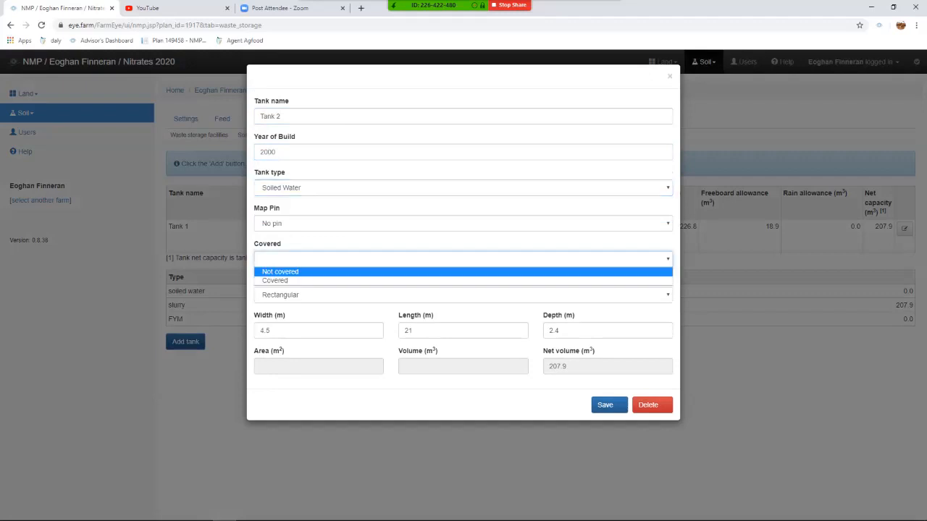
pyautogui.click(319, 272)
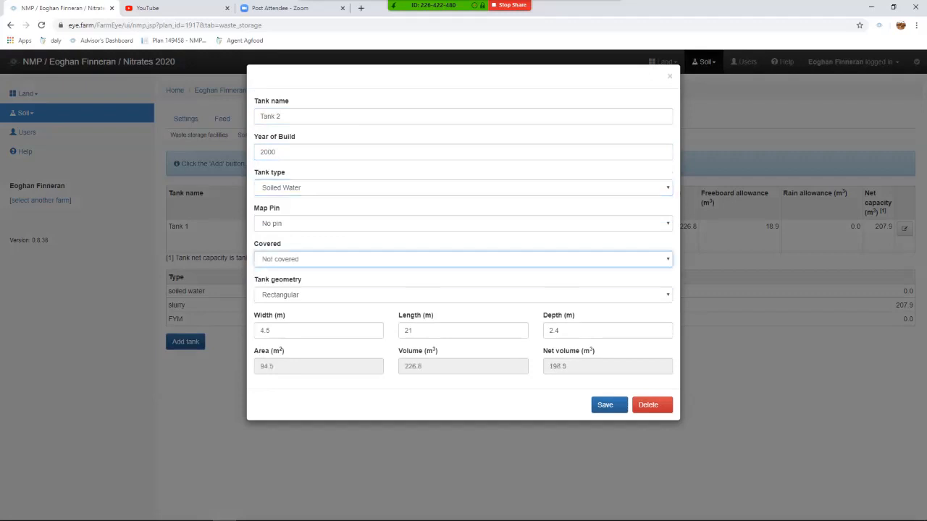
pyautogui.doubleClick(408, 330)
pyautogui.write('10')
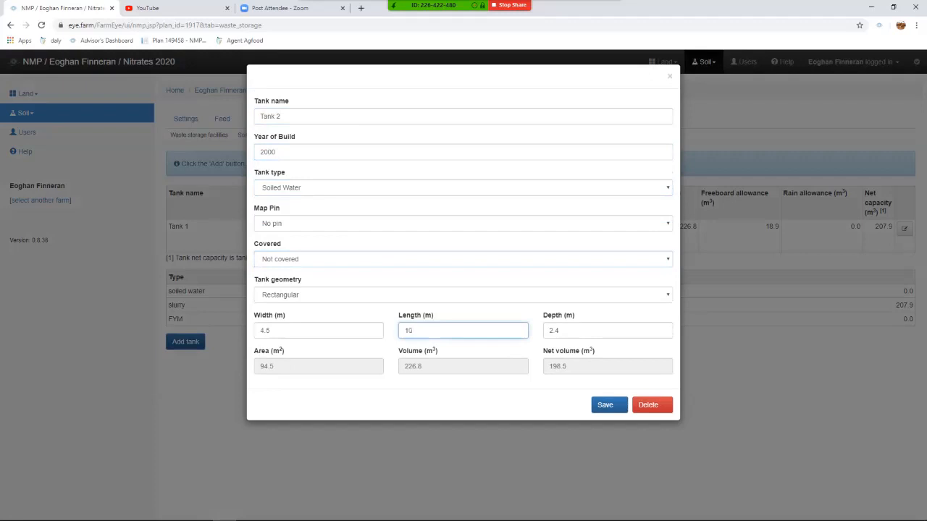
pyautogui.click(616, 405)
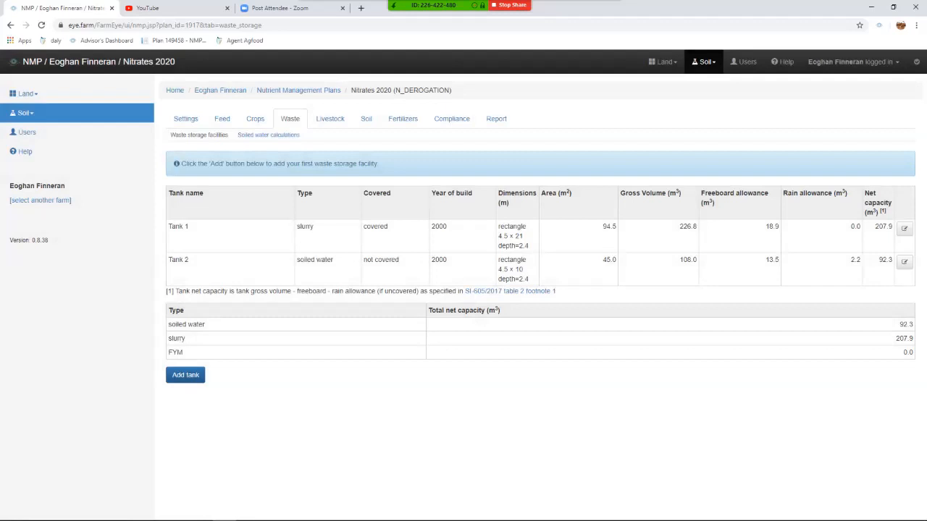
pyautogui.click(904, 261)
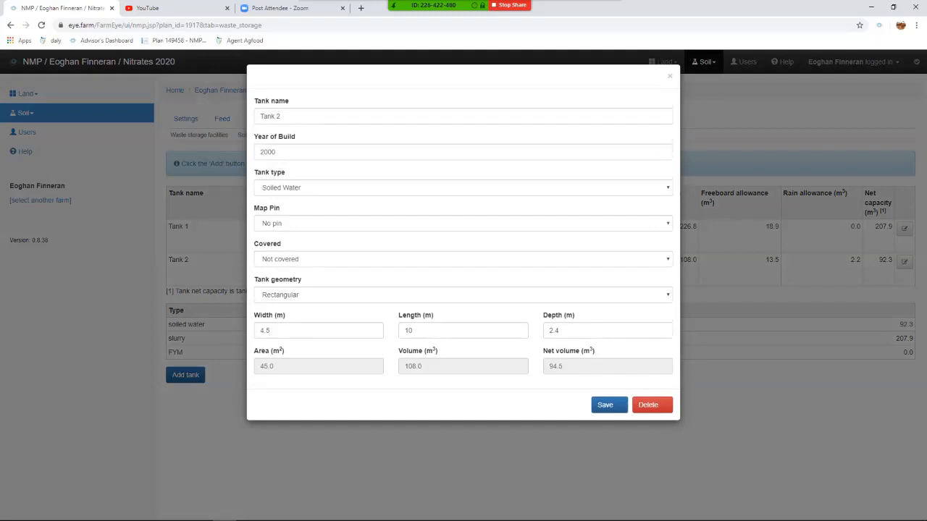
pyautogui.click(670, 76)
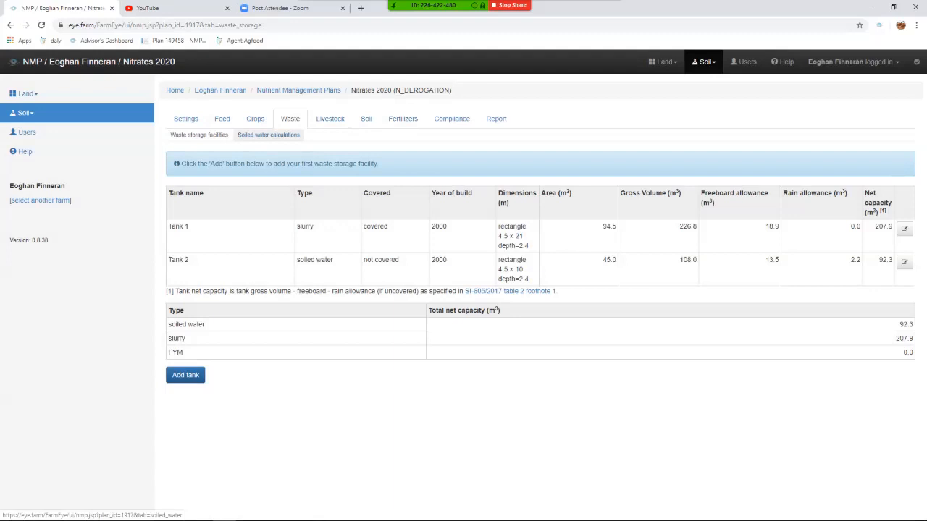
# Open the soiled water calculations and set the milking parlor's soiled water destination to Soiled water tanks.
pyautogui.click(268, 134)
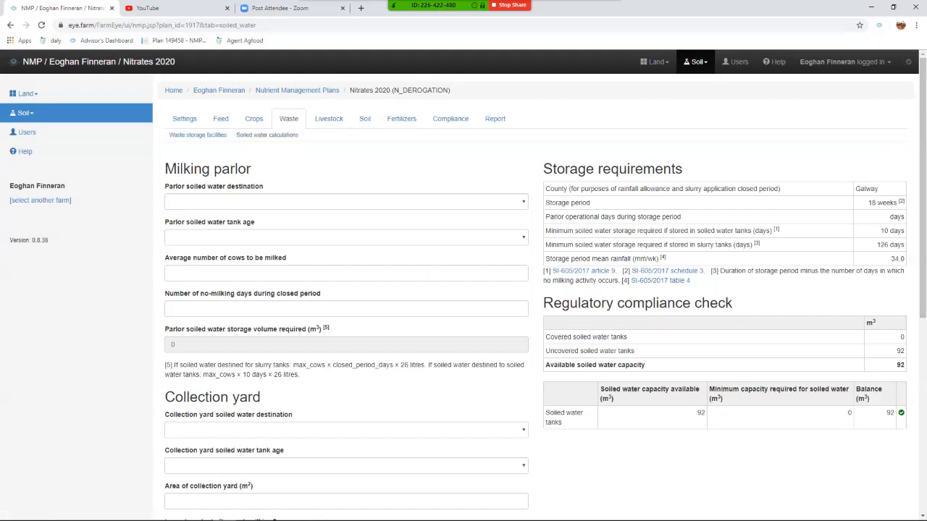
pyautogui.scroll(-5, 535, 289)
pyautogui.scroll(4, 536, 290)
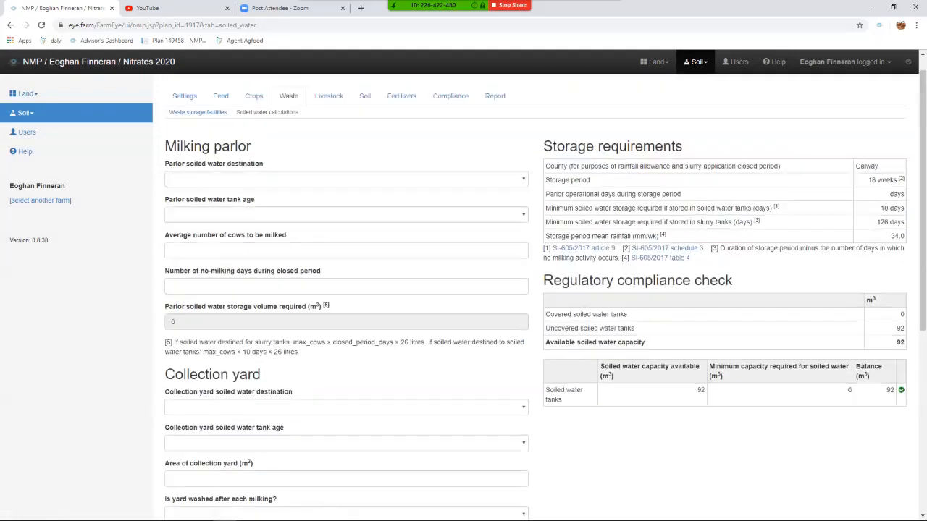
pyautogui.scroll(1, 535, 290)
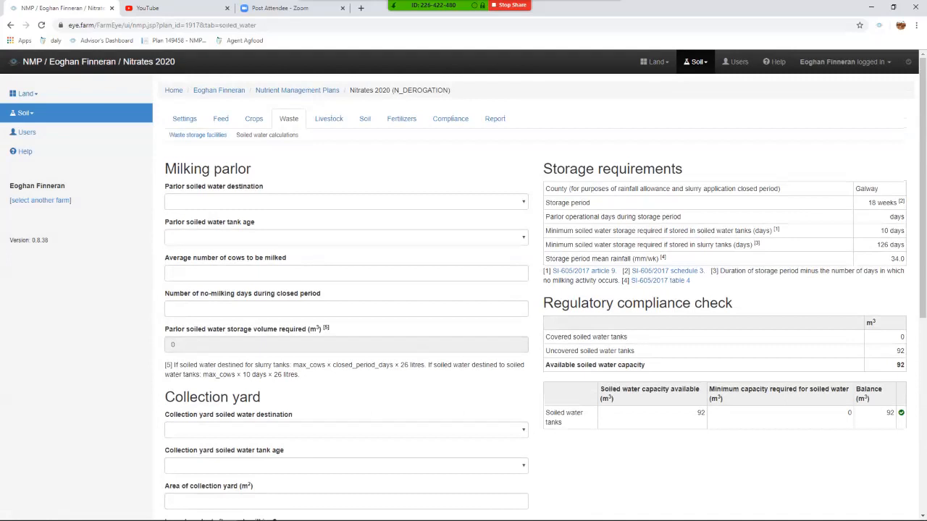
pyautogui.click(346, 202)
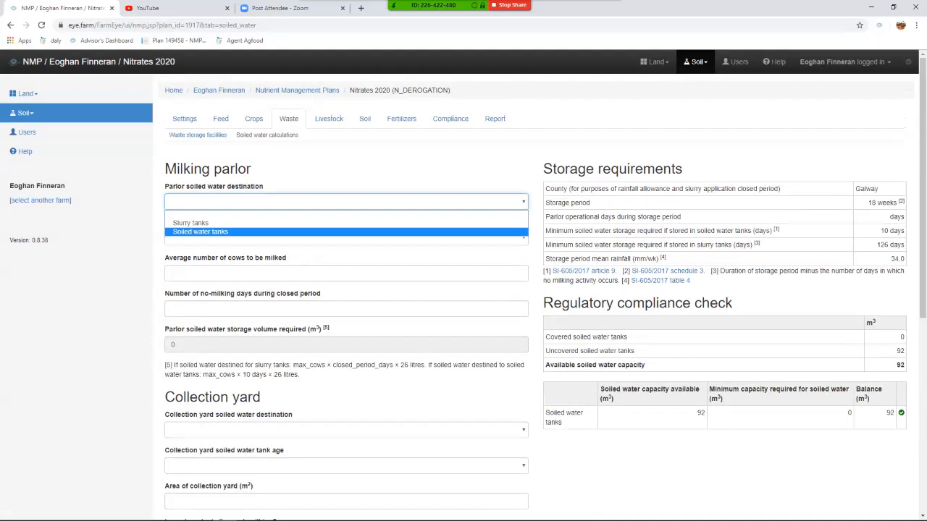
pyautogui.press('Return')
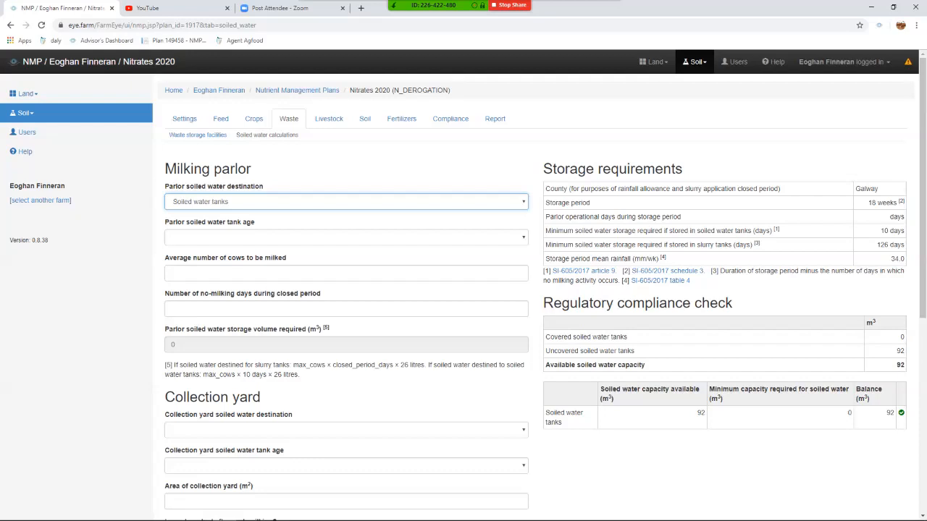
# Set the parlor soiled water tank age to Pre 2015 (10 days storage required).
pyautogui.click(346, 238)
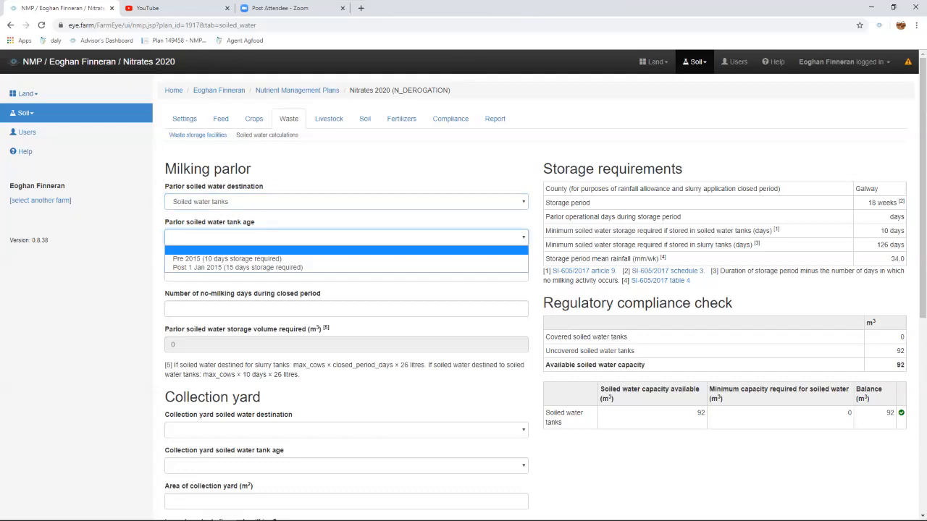
pyautogui.press('Down')
pyautogui.press('Down')
pyautogui.press('Return')
pyautogui.hotkey('alt', 'Down')
pyautogui.press('Up')
pyautogui.press('Return')
# Enter 80 as the average number of cows to be milked and 30 no-milking days during the closed period.
pyautogui.click(346, 273)
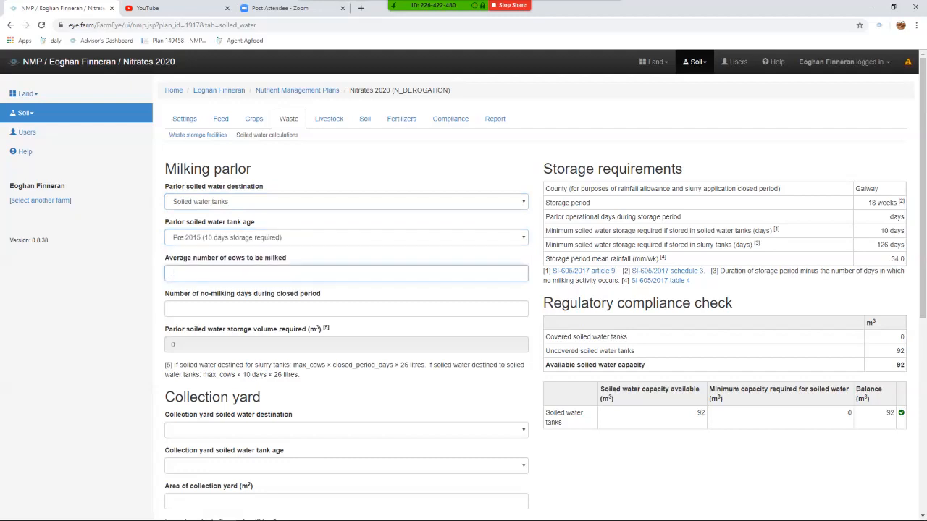
pyautogui.write('80')
pyautogui.click(346, 309)
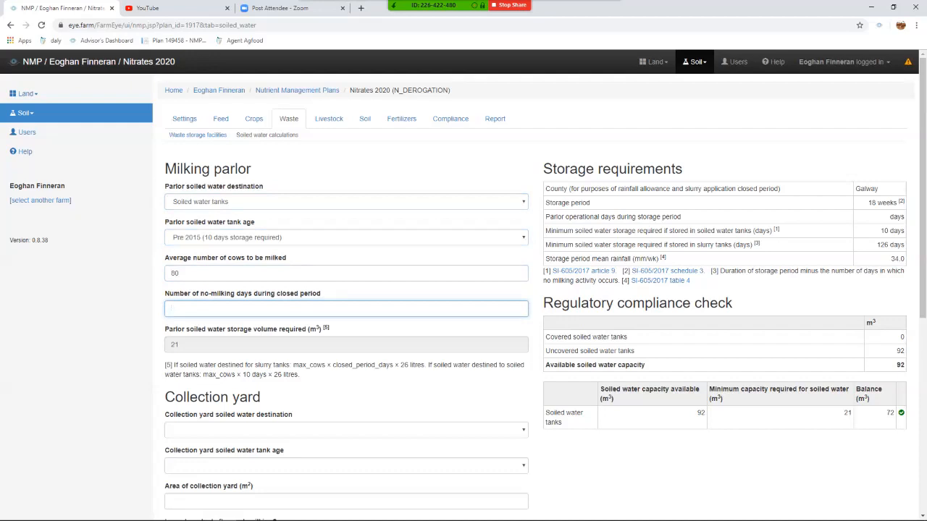
pyautogui.write('30')
pyautogui.press('Tab')
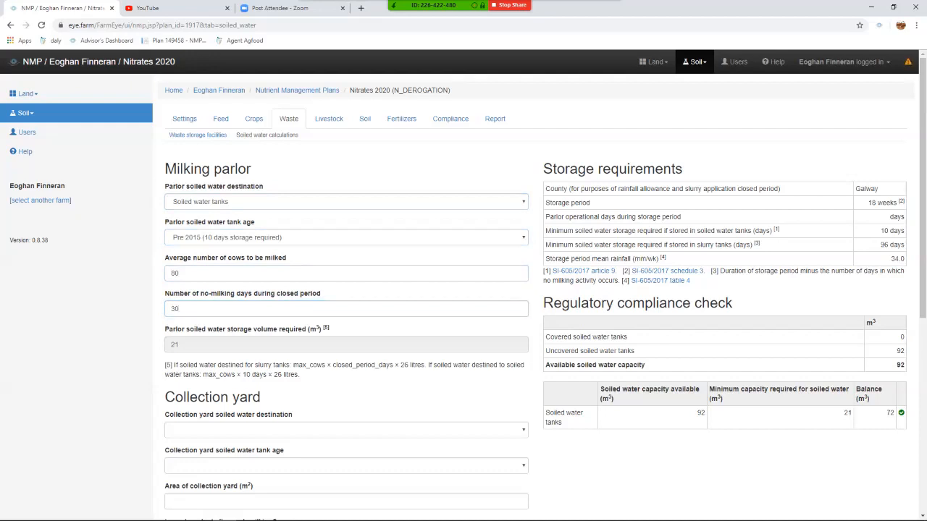
# Set the collection yard's soiled water destination to Soiled water tanks.
pyautogui.scroll(-3, 535, 296)
pyautogui.click(346, 248)
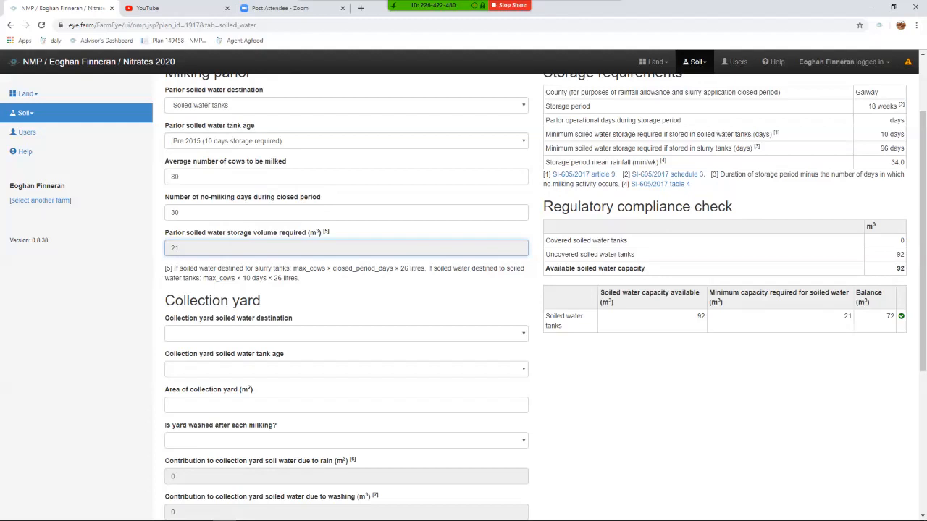
pyautogui.scroll(-1, 463, 297)
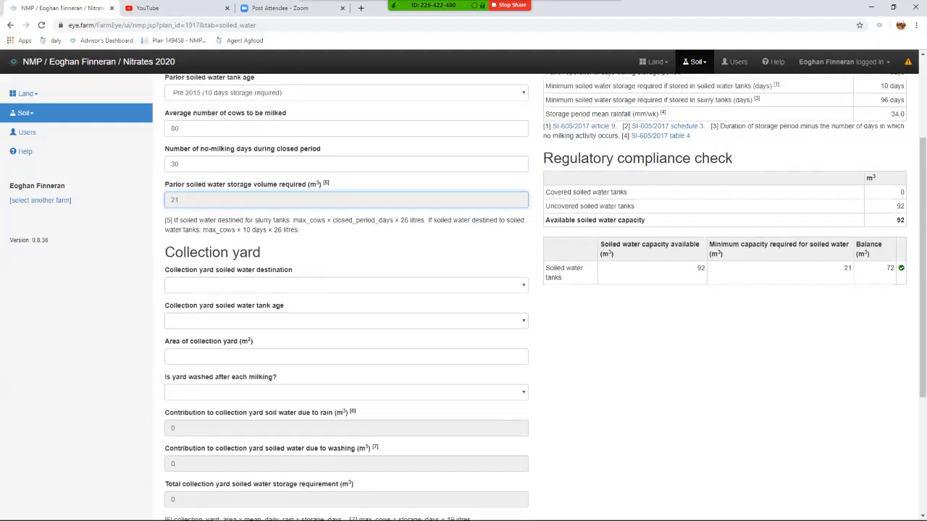
pyautogui.click(346, 285)
pyautogui.press('Down')
pyautogui.press('Return')
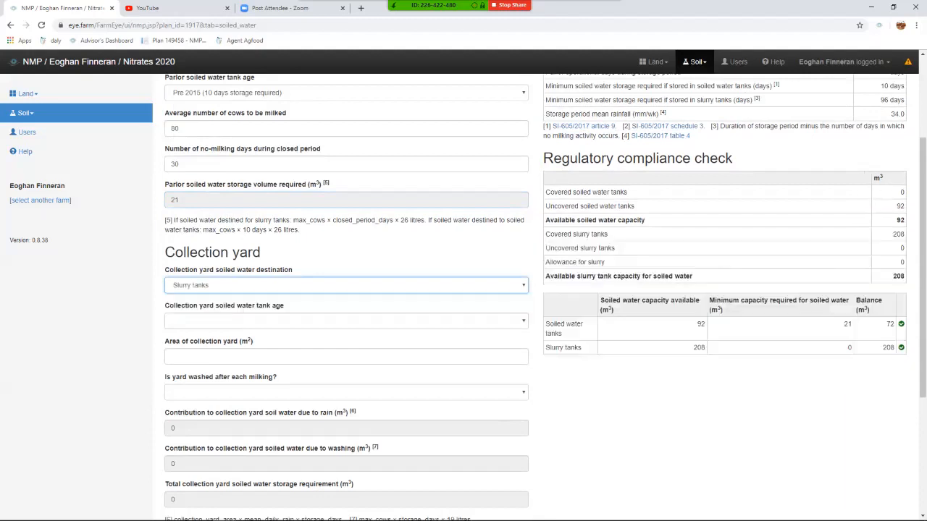
pyautogui.hotkey('alt', 'Down')
pyautogui.press('Down')
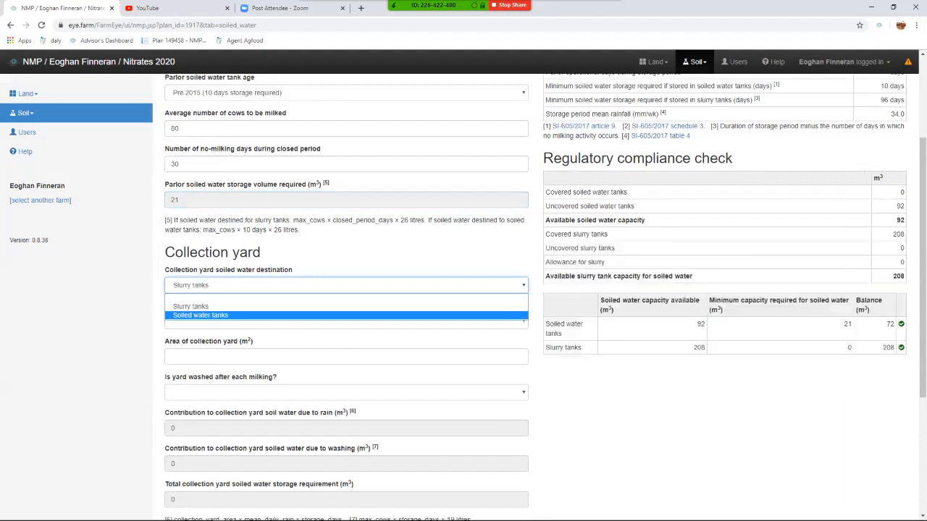
pyautogui.press('Return')
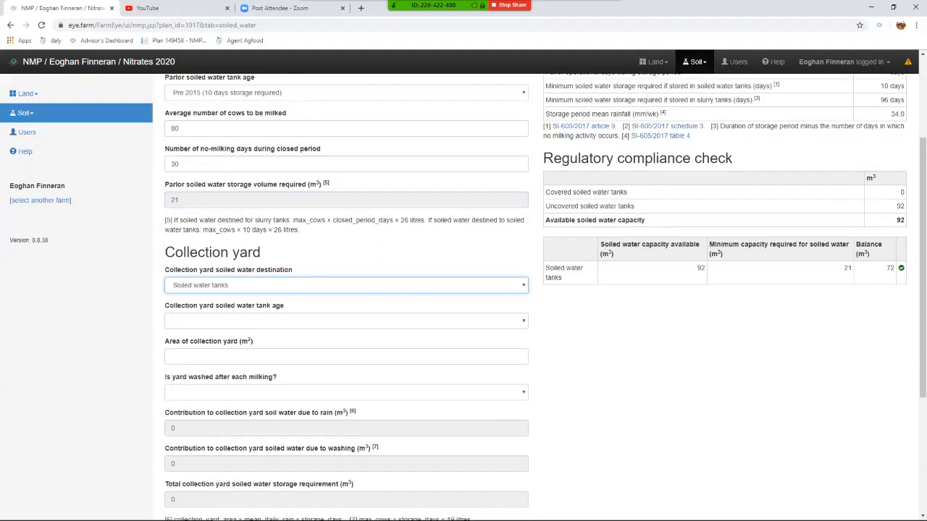
# Set the collection yard's soiled water tank age to Pre 2015 (10 days storage required).
pyautogui.press('Tab')
pyautogui.hotkey('alt', 'Down')
pyautogui.press('Down')
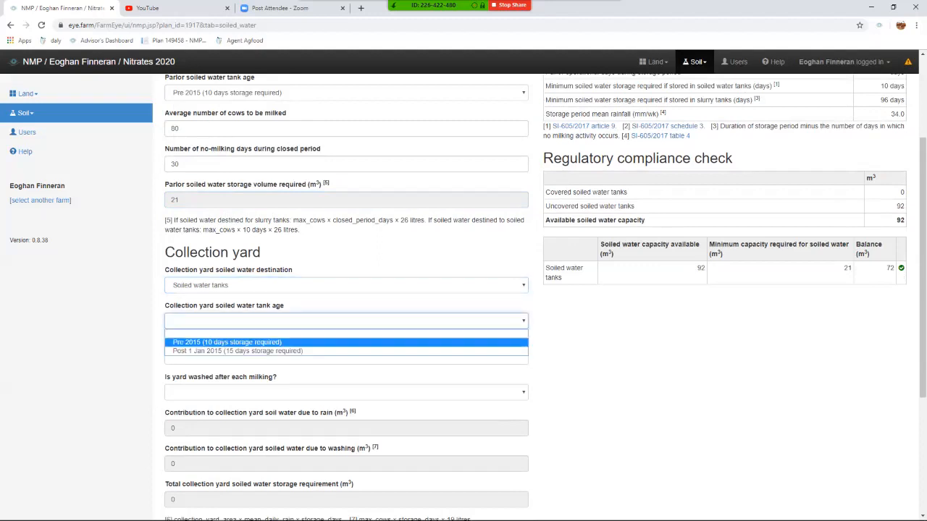
pyautogui.press('Return')
# Enter 40 m² as the collection yard area and set the yard as washed after each milking to true.
pyautogui.scroll(-3, 543, 297)
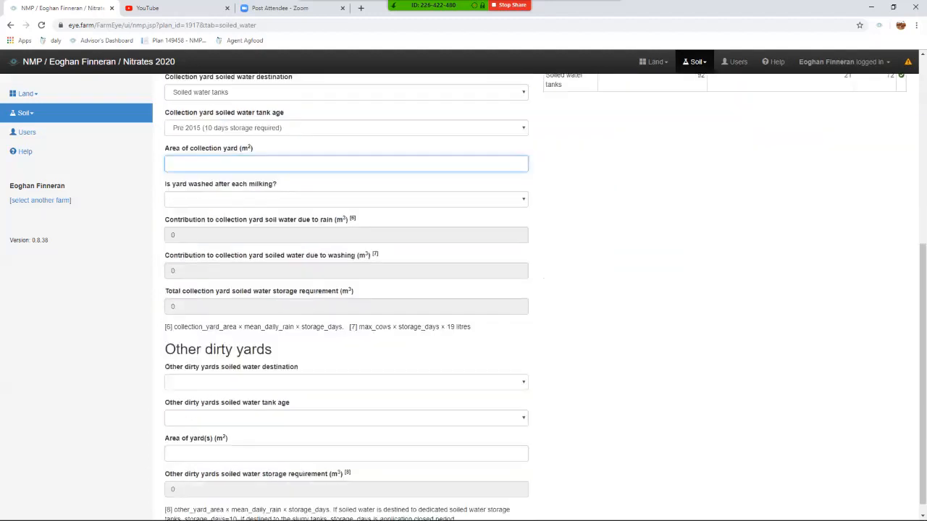
pyautogui.write('40')
pyautogui.click(346, 200)
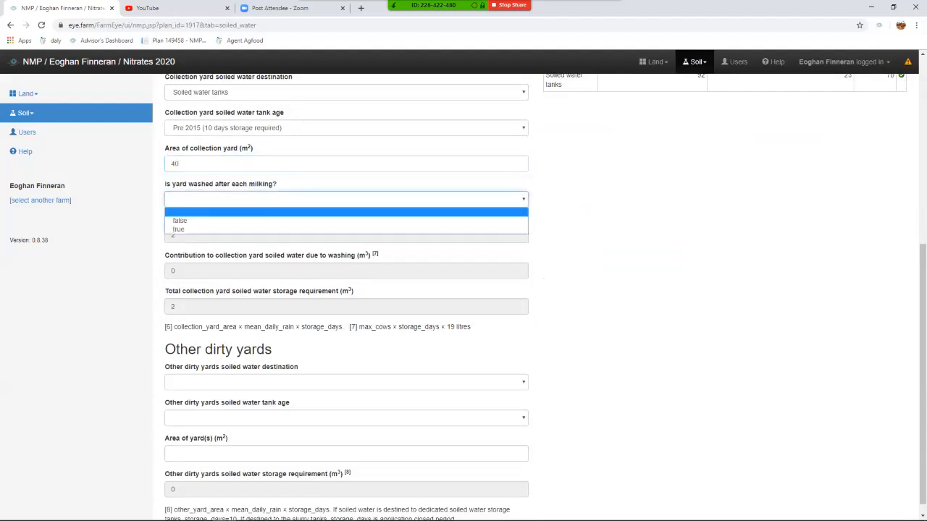
pyautogui.press('Down')
pyautogui.press('Down')
pyautogui.press('Return')
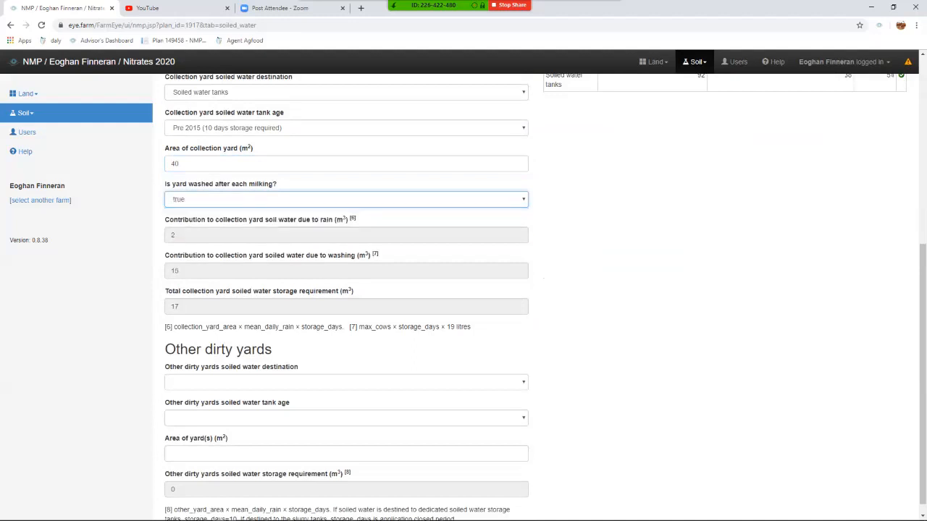
# Set the milking parlor's soiled water tank age to Post 1 Jan 2015 (15 days storage required).
pyautogui.scroll(-1, 545, 297)
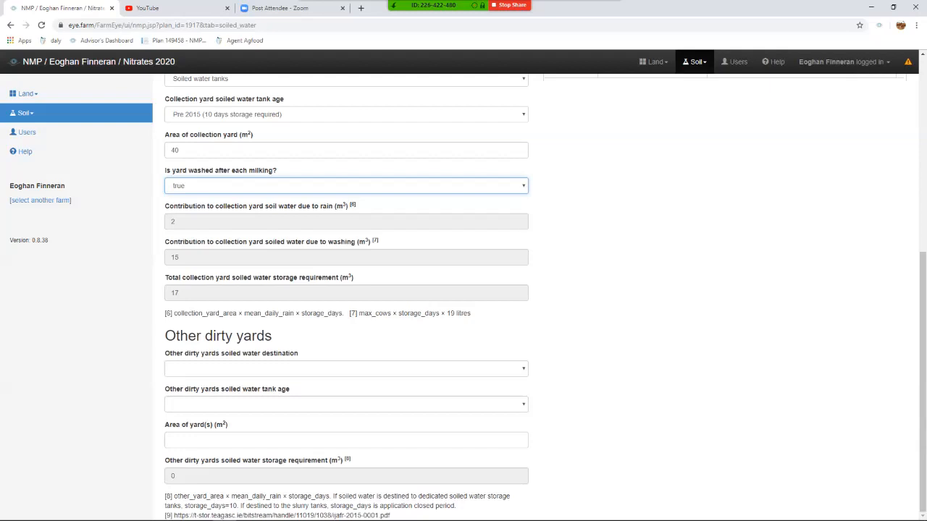
pyautogui.scroll(4, 463, 290)
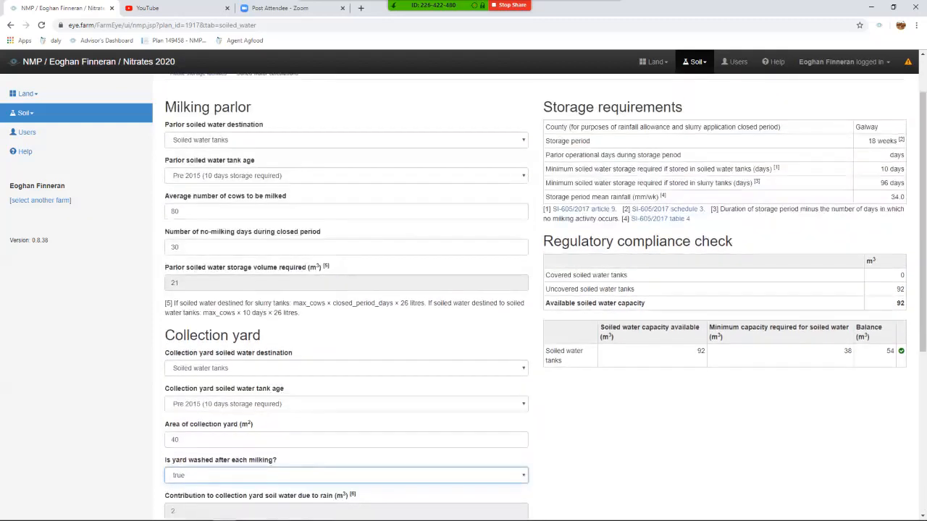
pyautogui.scroll(1, 463, 290)
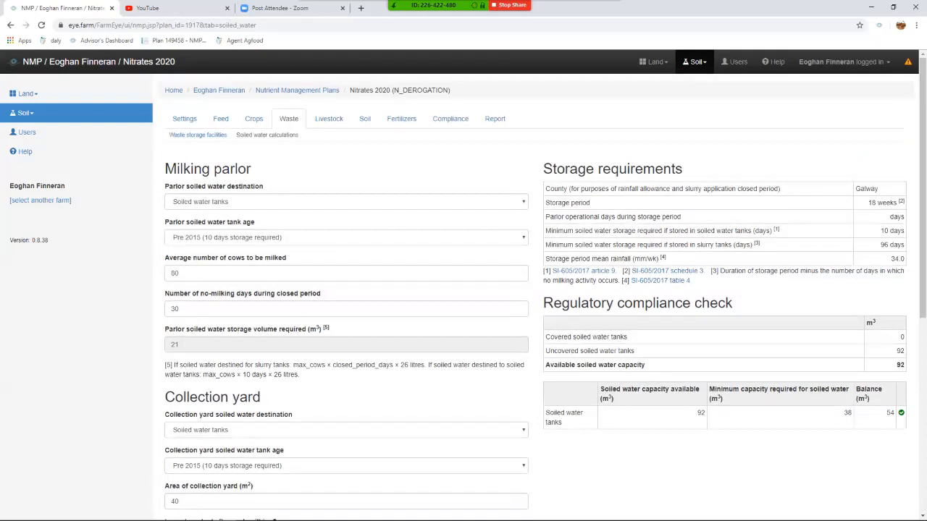
pyautogui.scroll(-2, 535, 297)
pyautogui.scroll(2, 536, 297)
pyautogui.click(346, 237)
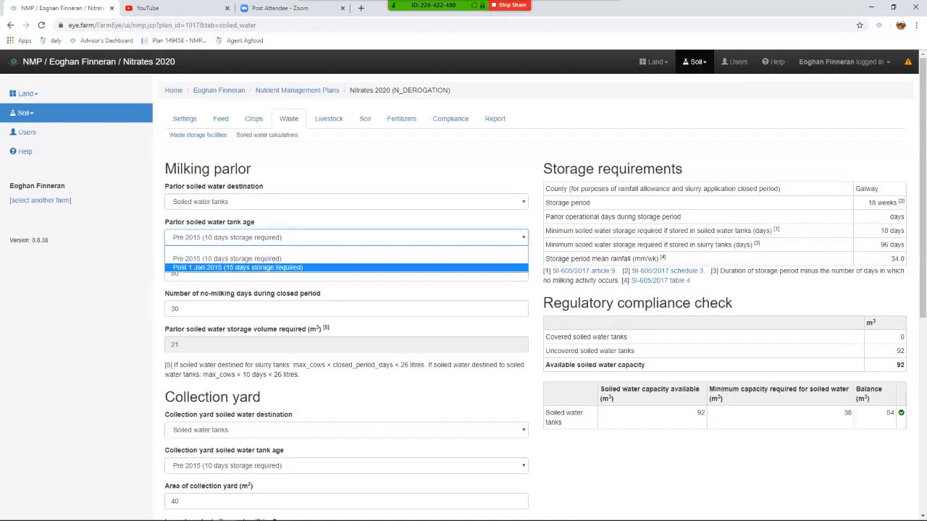
pyautogui.press('Return')
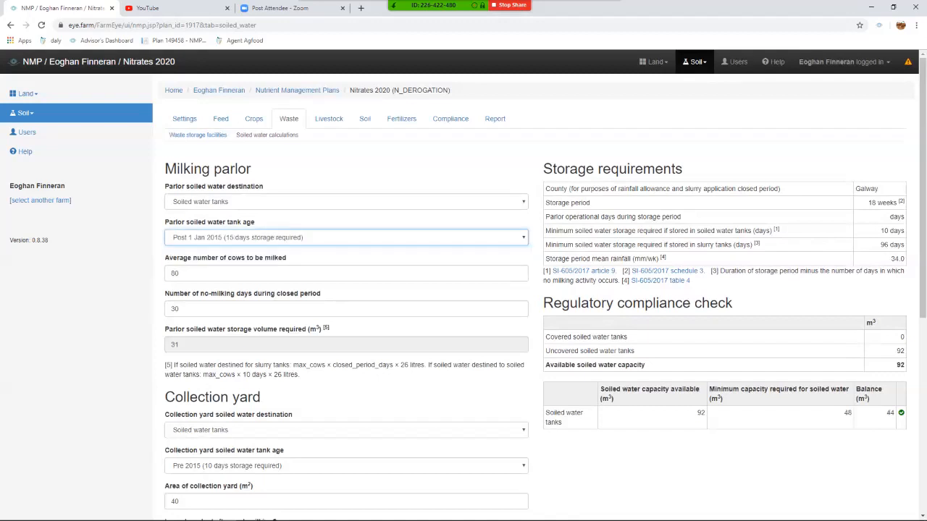
# Set the collection yard's soiled water tank age to Post 1 Jan 2015 (15 days storage required).
pyautogui.scroll(-2, 463, 297)
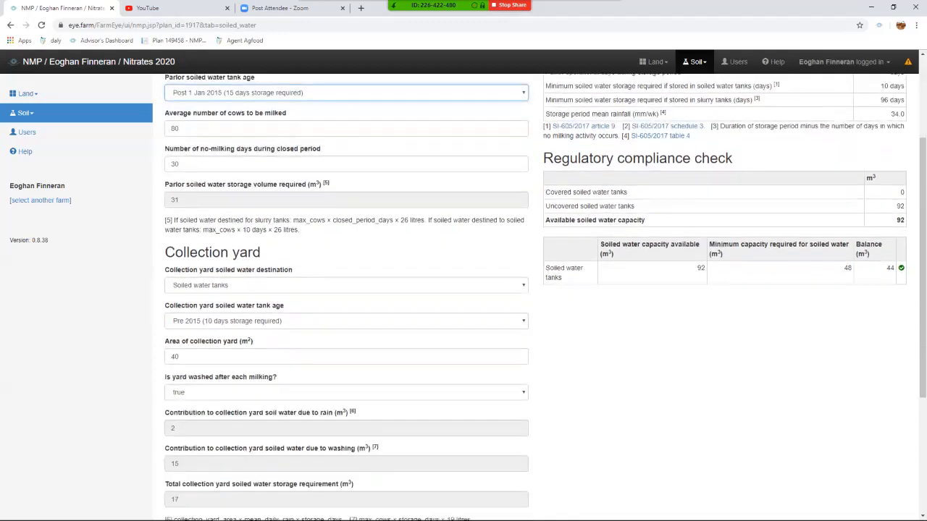
pyautogui.click(346, 320)
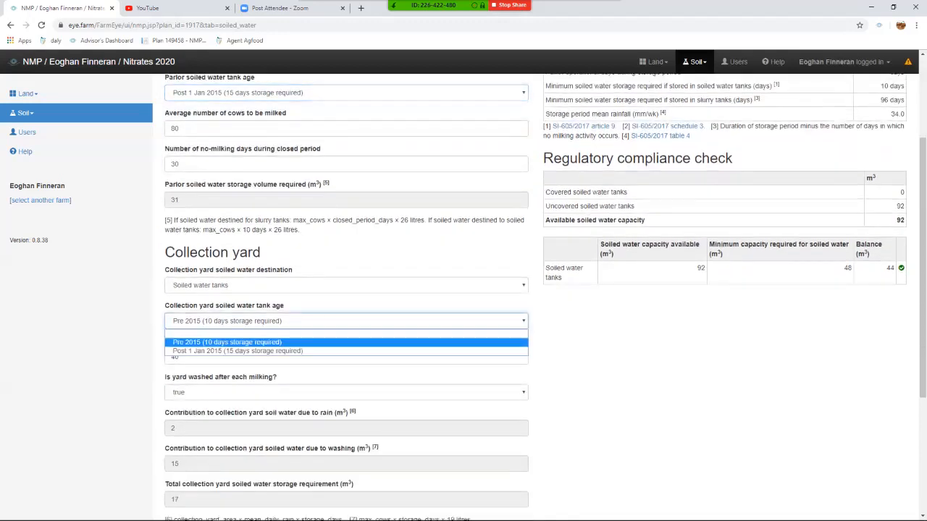
pyautogui.press('Down')
pyautogui.press('Return')
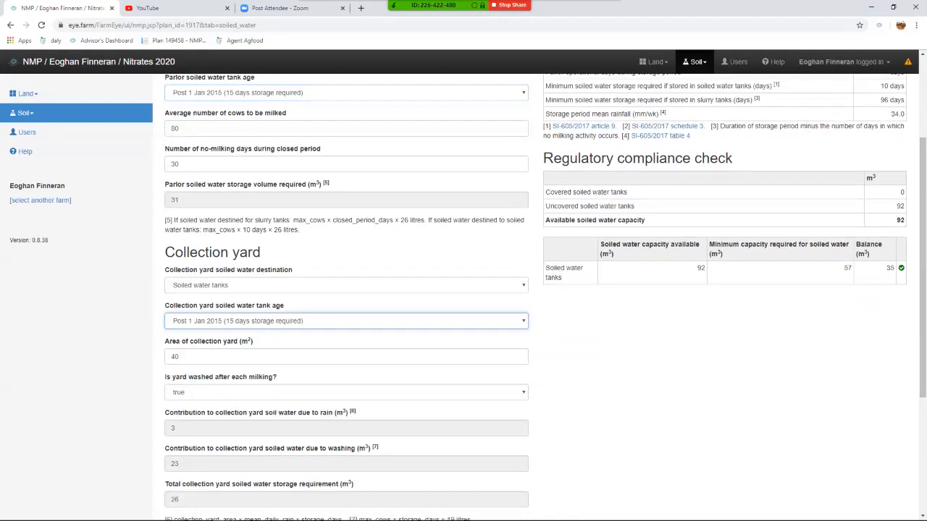
# In the plan's livestock section, save dairy cow stocking with an average headcount of 80 and 80 wintered inside on slats.
pyautogui.scroll(2, 536, 296)
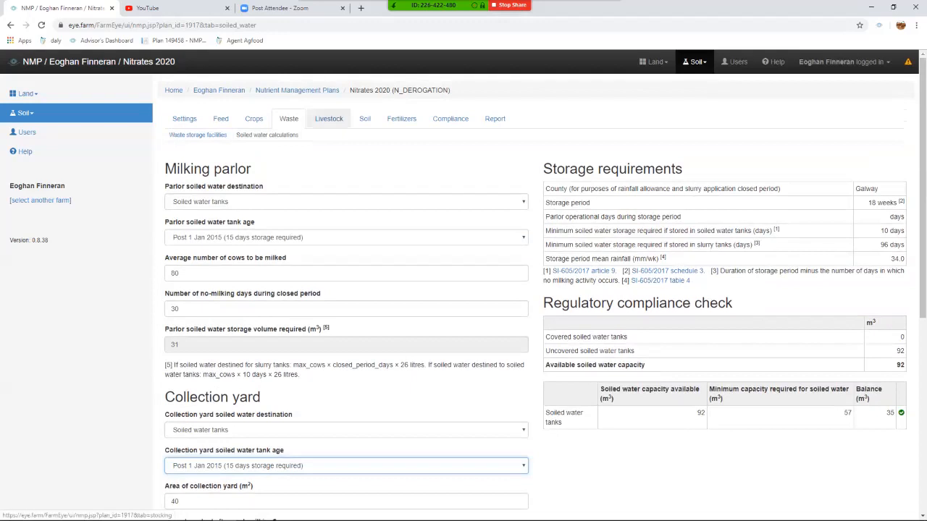
pyautogui.click(329, 119)
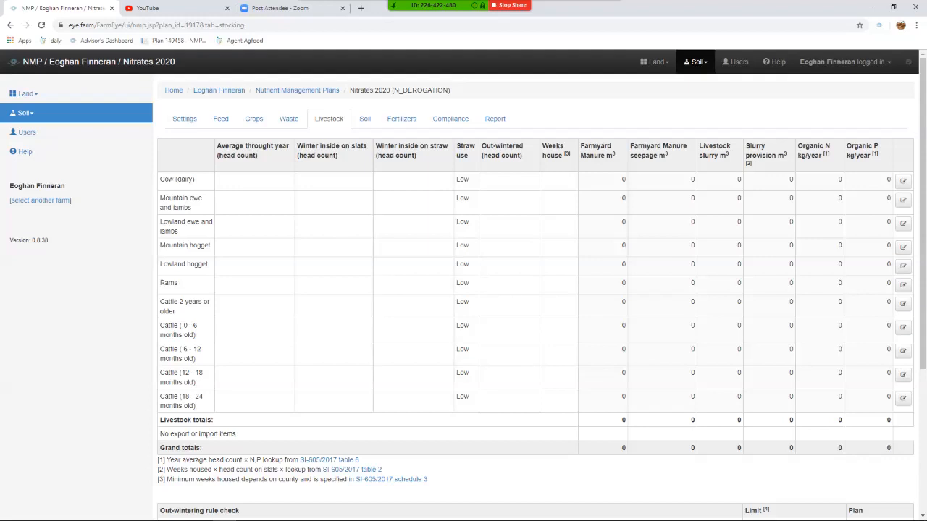
pyautogui.click(903, 180)
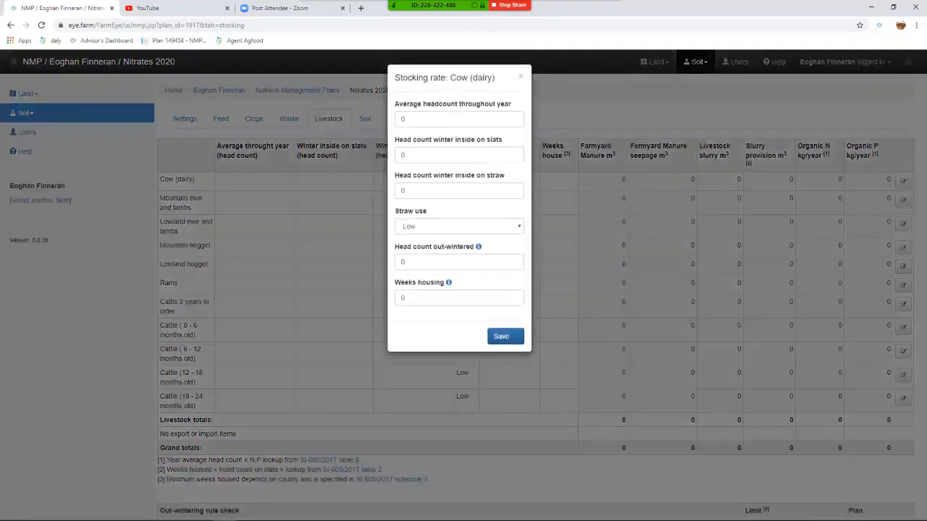
pyautogui.doubleClick(404, 119)
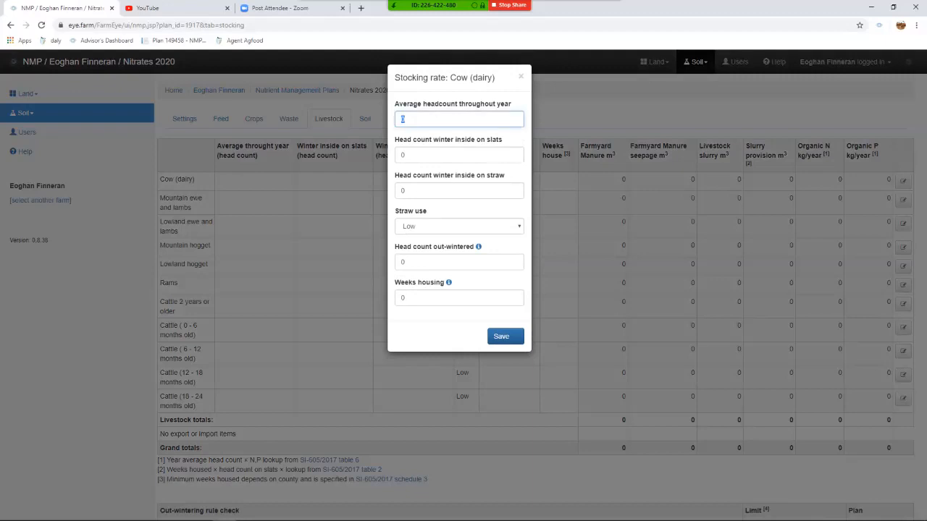
pyautogui.write('80')
pyautogui.click(402, 155)
pyautogui.write('80')
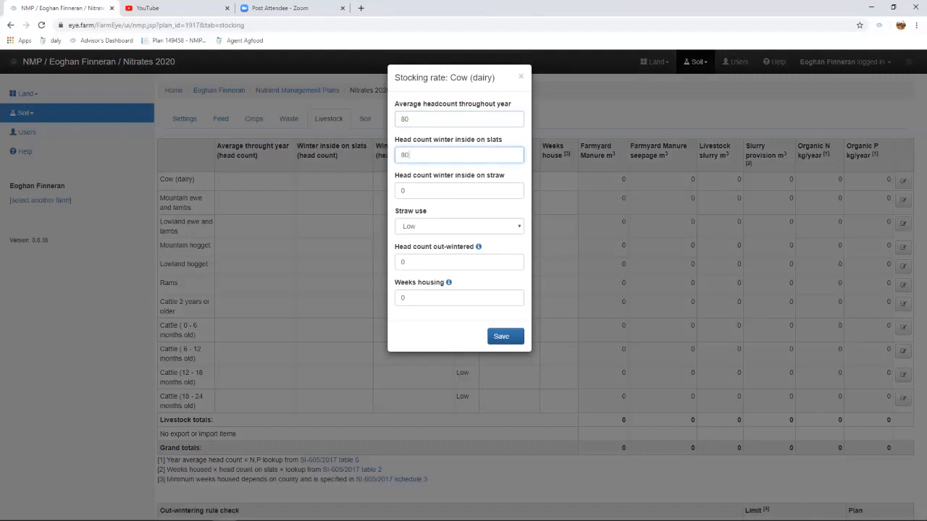
pyautogui.click(504, 336)
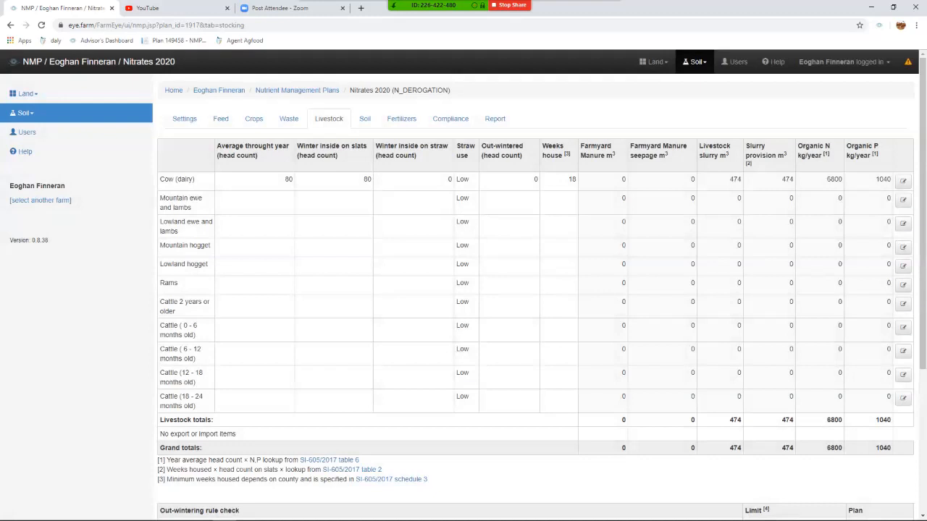
# Save the lowland ewe and lambs stocking with an average headcount of 50 and 50 out-wintered.
pyautogui.click(903, 223)
pyautogui.click(458, 131)
pyautogui.write('50')
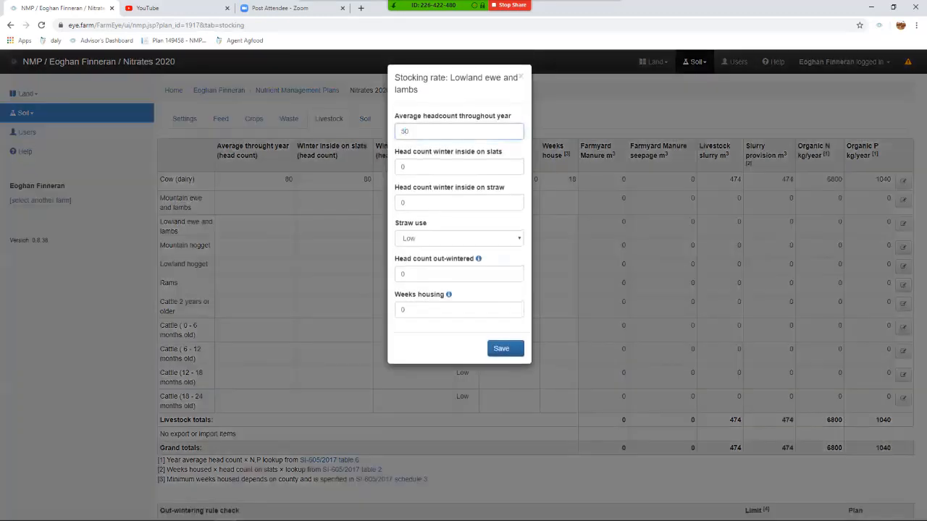
pyautogui.doubleClick(435, 274)
pyautogui.write('50')
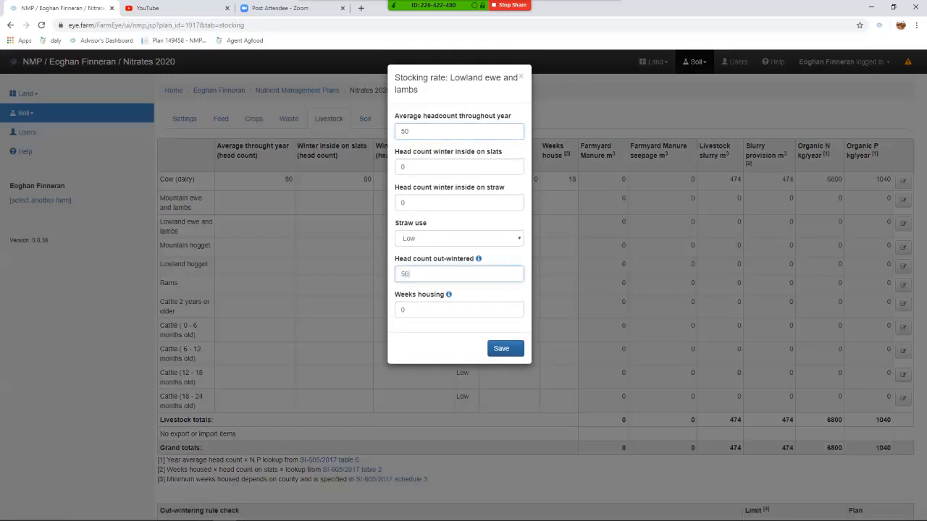
pyautogui.click(501, 349)
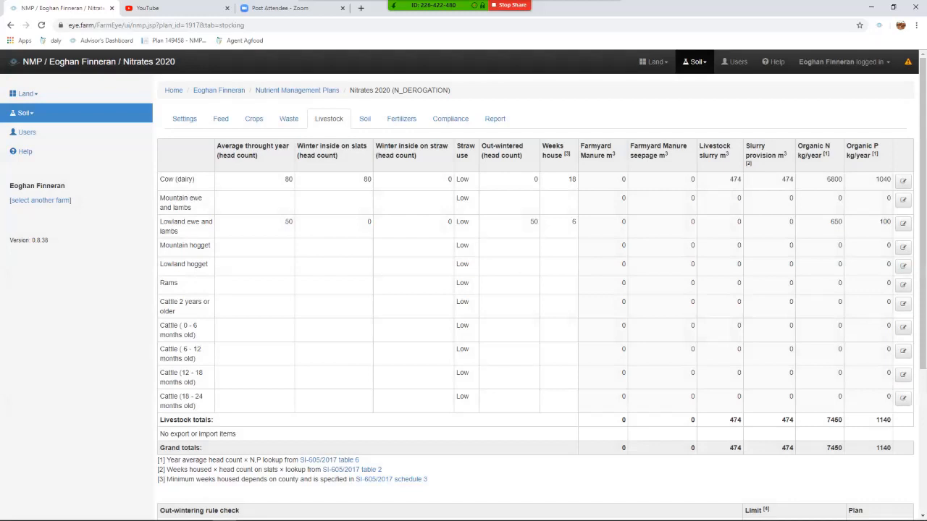
# Save the cattle 0-6 months stocking with an average headcount of 20, 10 wintered inside on straw, and Medium straw use.
pyautogui.click(902, 327)
pyautogui.click(402, 131)
pyautogui.write('20')
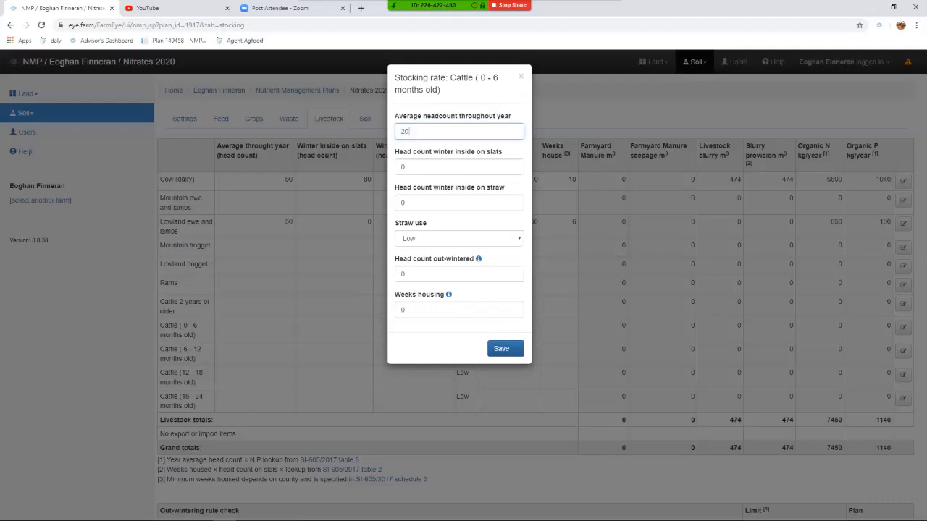
pyautogui.doubleClick(403, 203)
pyautogui.write('10')
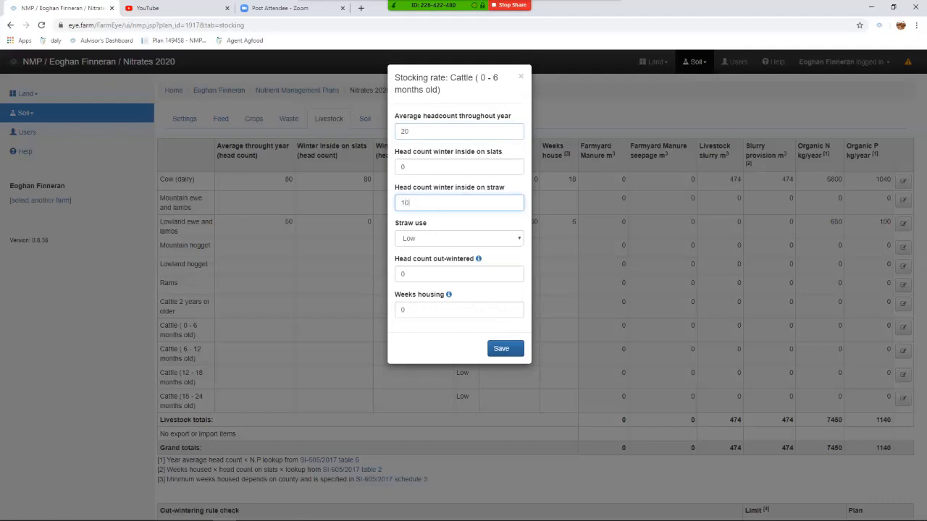
pyautogui.press('Tab')
pyautogui.press('space')
pyautogui.press('Down')
pyautogui.press('Return')
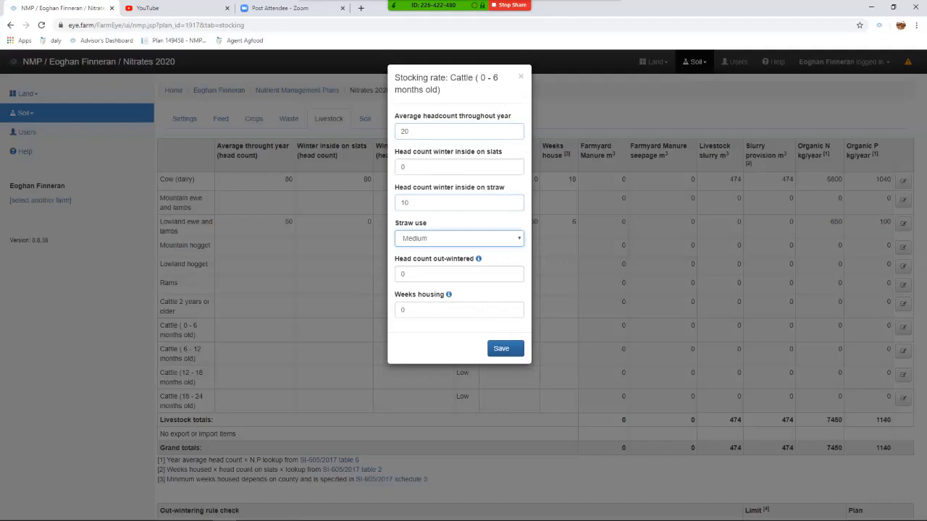
pyautogui.click(514, 349)
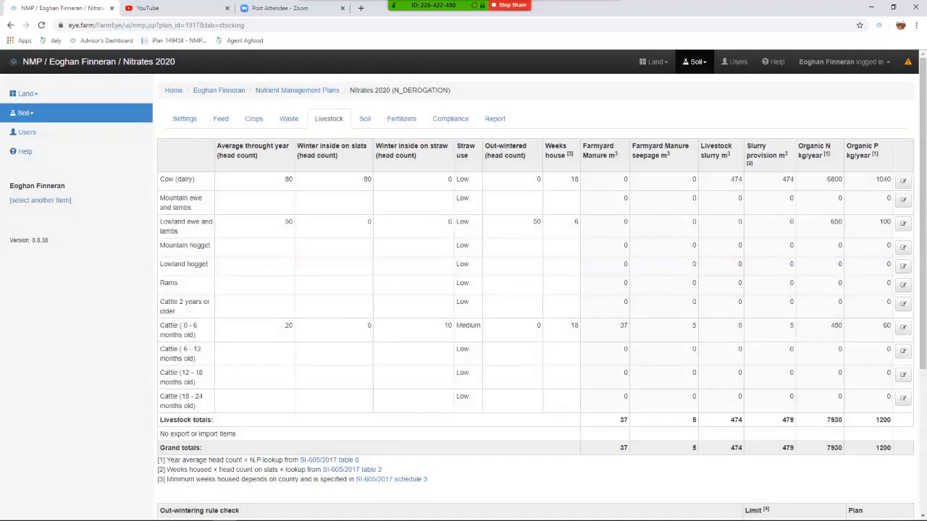
# Save the cattle 6-12 months stocking with an average headcount of 10 and 10 wintered inside on slats.
pyautogui.click(903, 350)
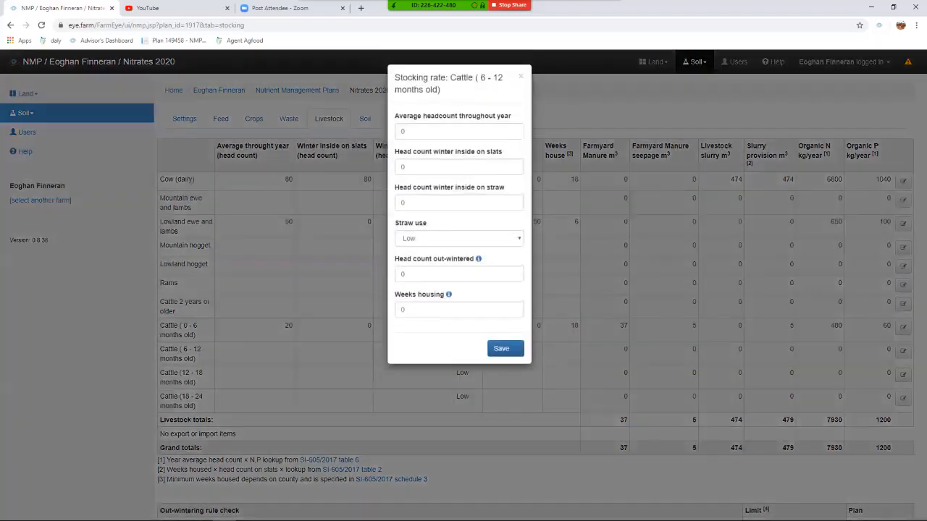
pyautogui.click(403, 131)
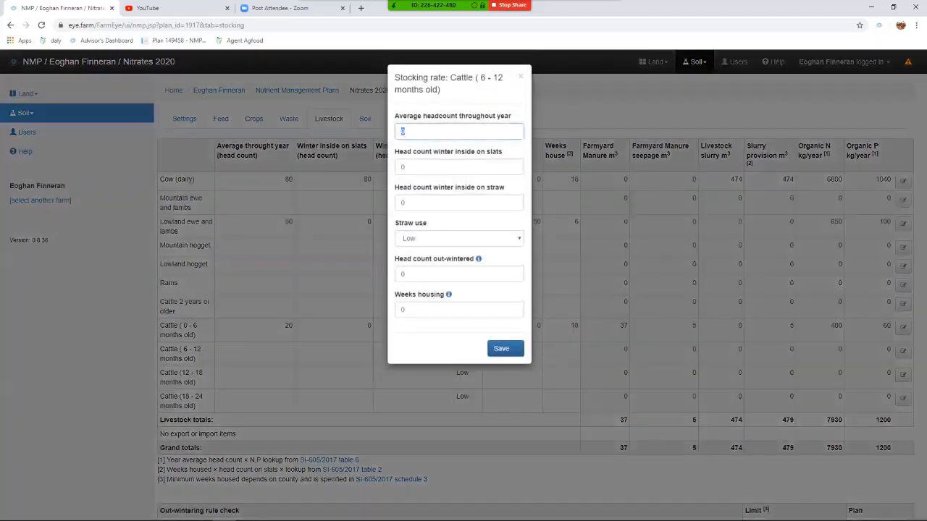
pyautogui.write('10')
pyautogui.click(403, 167)
pyautogui.write('10')
pyautogui.click(500, 348)
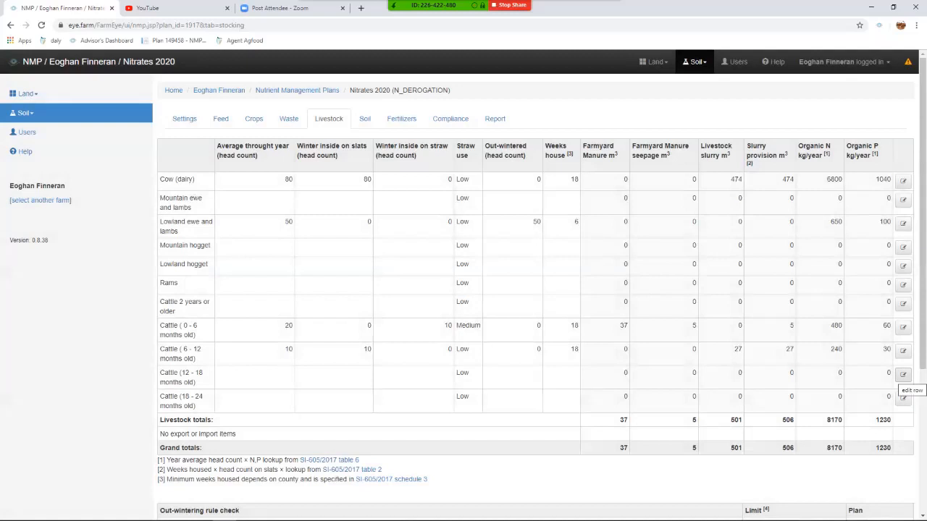
# Save the cattle 12-18 months stocking with an average headcount of 10 and 10 wintered inside on slats.
pyautogui.click(903, 374)
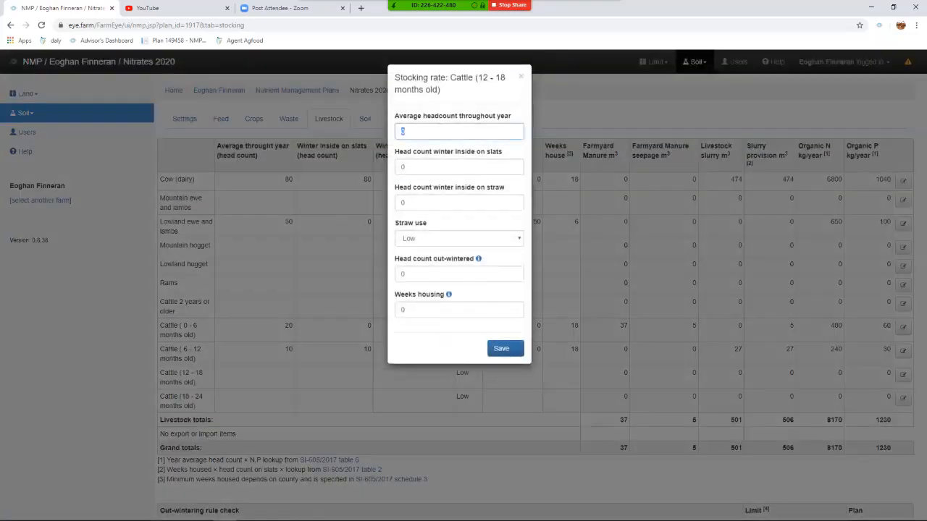
pyautogui.click(403, 131)
pyautogui.write('10')
pyautogui.click(406, 167)
pyautogui.doubleClick(405, 168)
pyautogui.write('10')
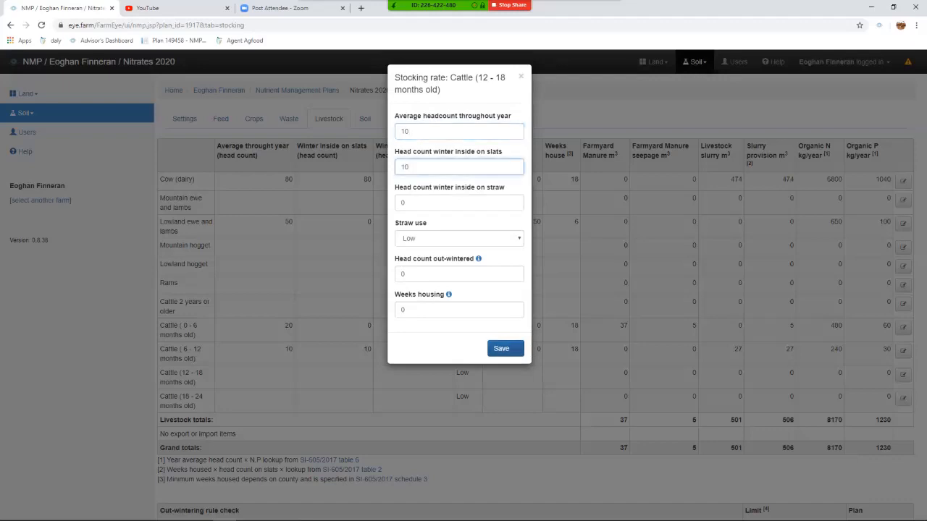
pyautogui.click(515, 348)
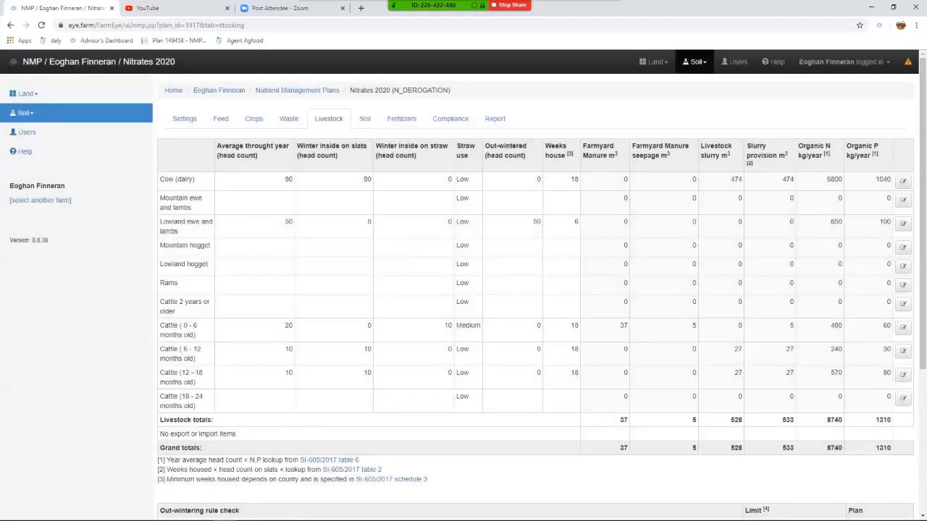
# Open the plan's soil tests and examine the flags on sampled area and sample age.
pyautogui.click(365, 118)
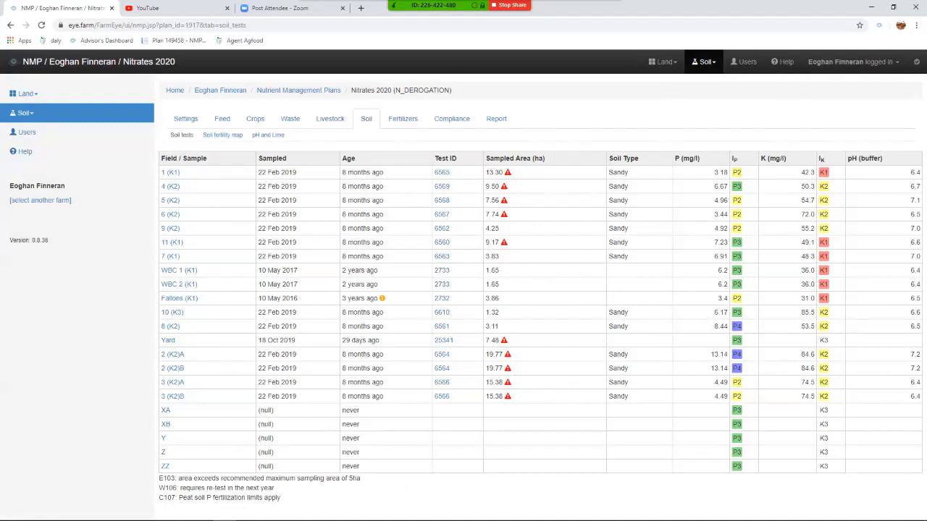
pyautogui.moveTo(504, 186)
pyautogui.moveTo(383, 298)
# Open the soil fertility map and examine the fields on the K soil index map up close.
pyautogui.click(222, 135)
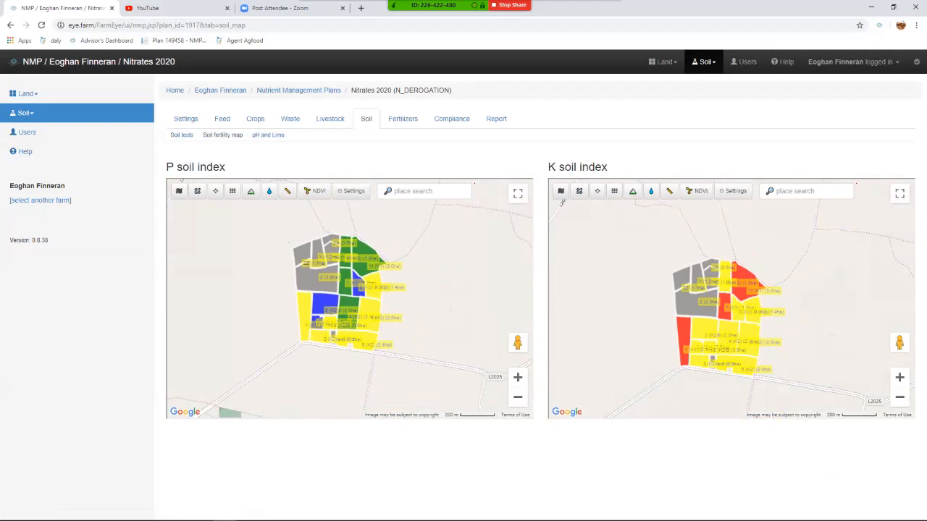
pyautogui.click(899, 377)
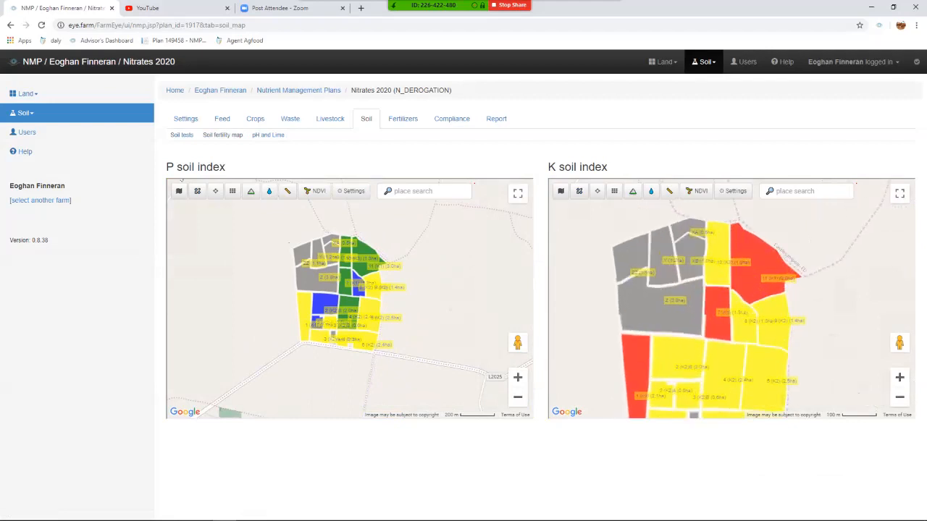
pyautogui.moveTo(818, 340); pyautogui.dragTo(818, 313)
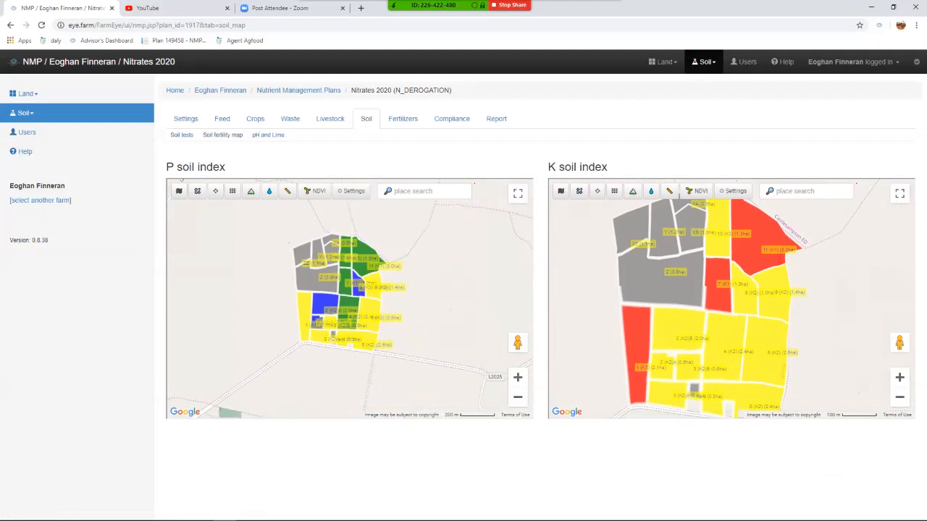
# Open the plan's pH and lime data, select all fields and apply the recommended lime rates as planned lime.
pyautogui.click(267, 134)
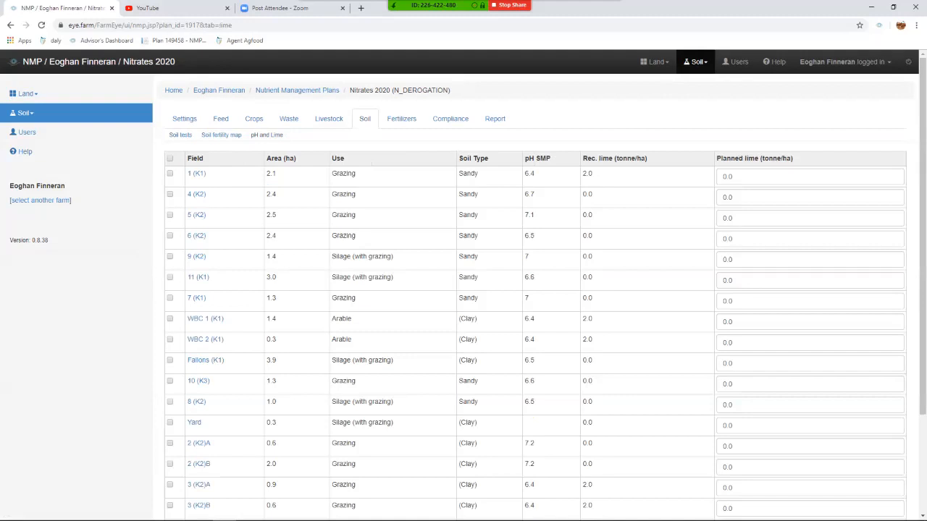
pyautogui.scroll(-3, 536, 289)
pyautogui.scroll(3, 536, 289)
pyautogui.click(740, 177)
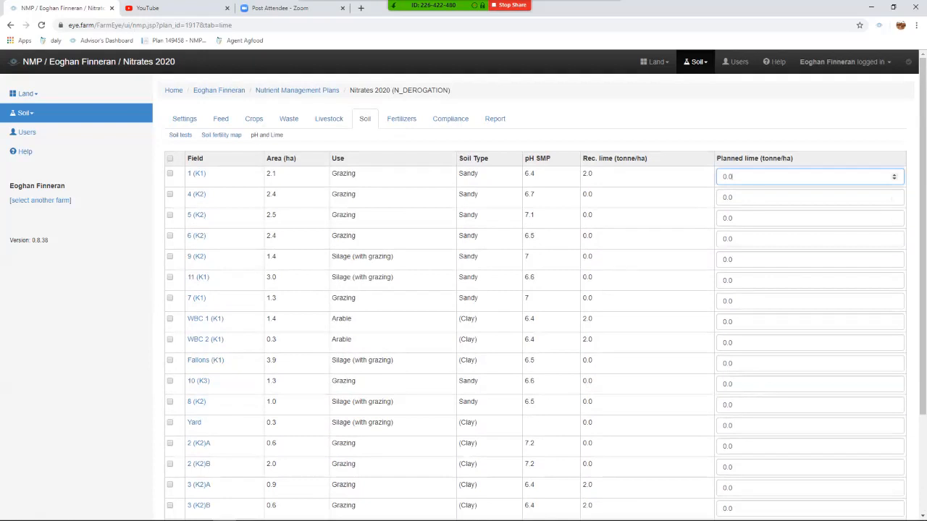
pyautogui.click(170, 159)
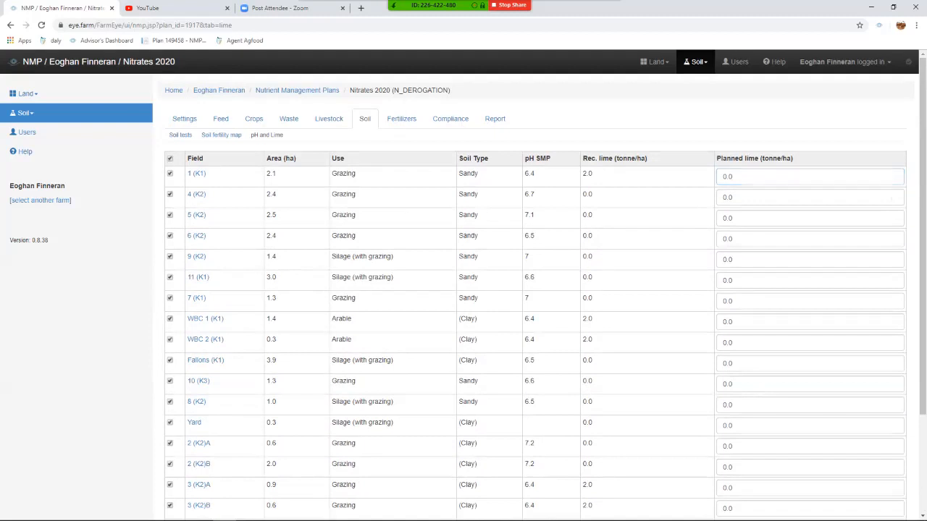
pyautogui.scroll(-3, 535, 325)
pyautogui.scroll(3, 536, 325)
pyautogui.scroll(-2, 536, 326)
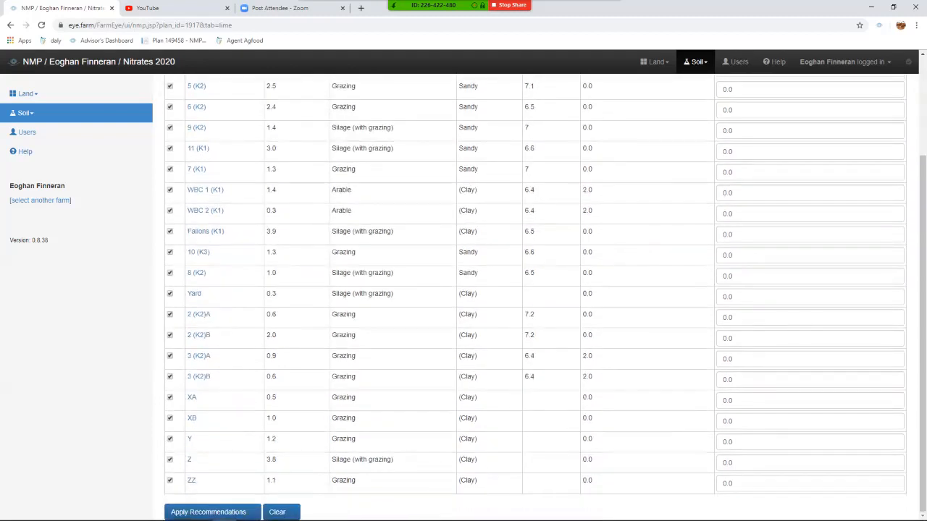
pyautogui.click(250, 511)
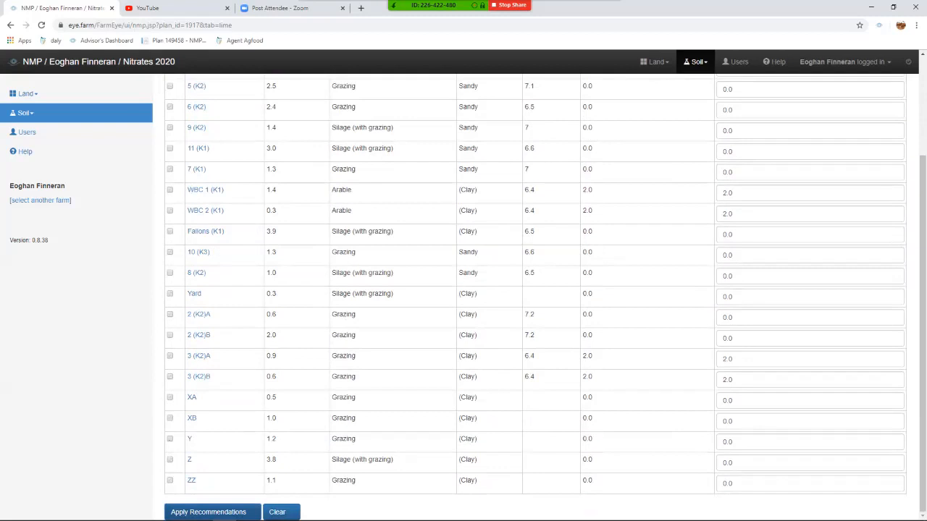
pyautogui.scroll(2, 535, 296)
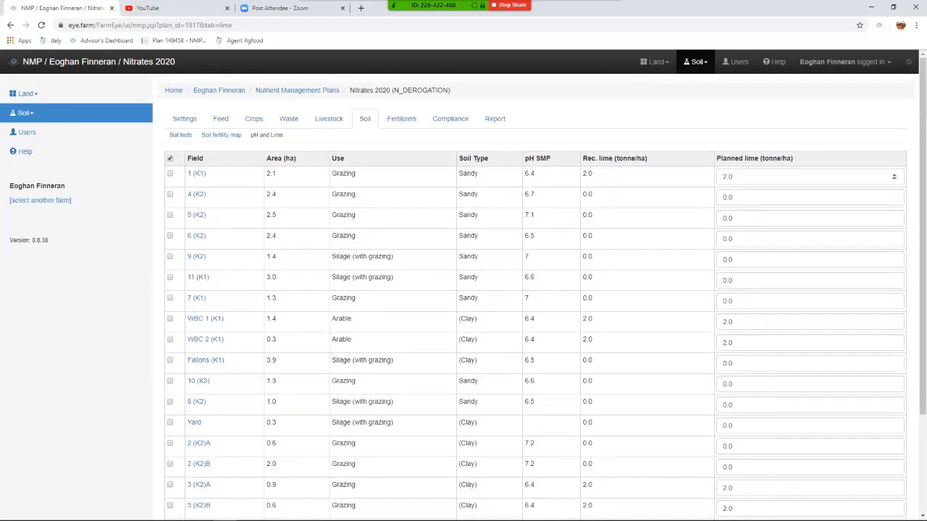
pyautogui.scroll(-2, 535, 297)
pyautogui.scroll(2, 536, 297)
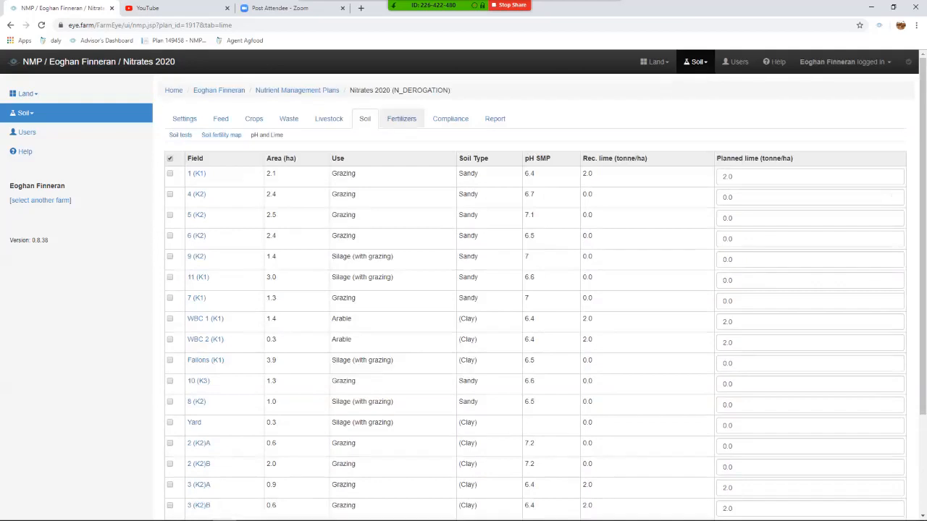
# Open the organic fertilizer applications and set cattle slurry to 22 t/ha for silage fields 9 (K2), 11 (K1) and Fallons (K1).
pyautogui.click(401, 118)
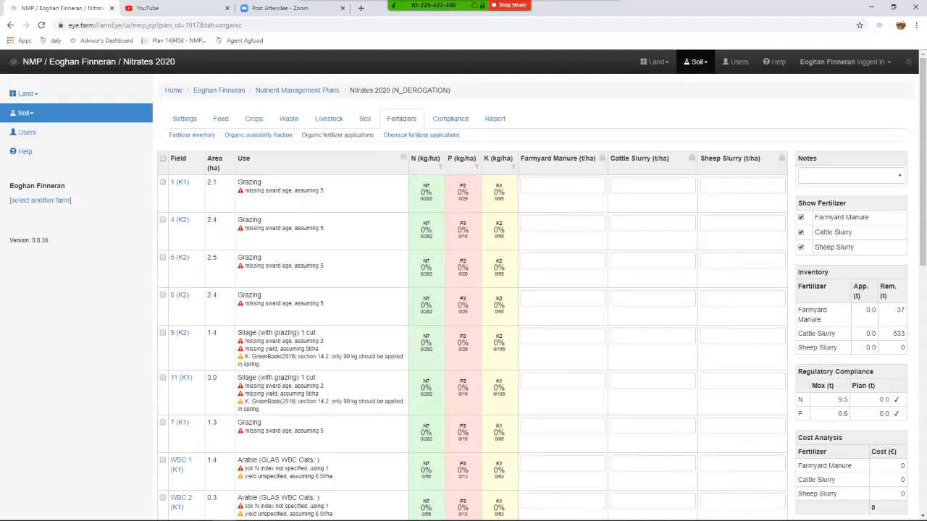
pyautogui.click(526, 185)
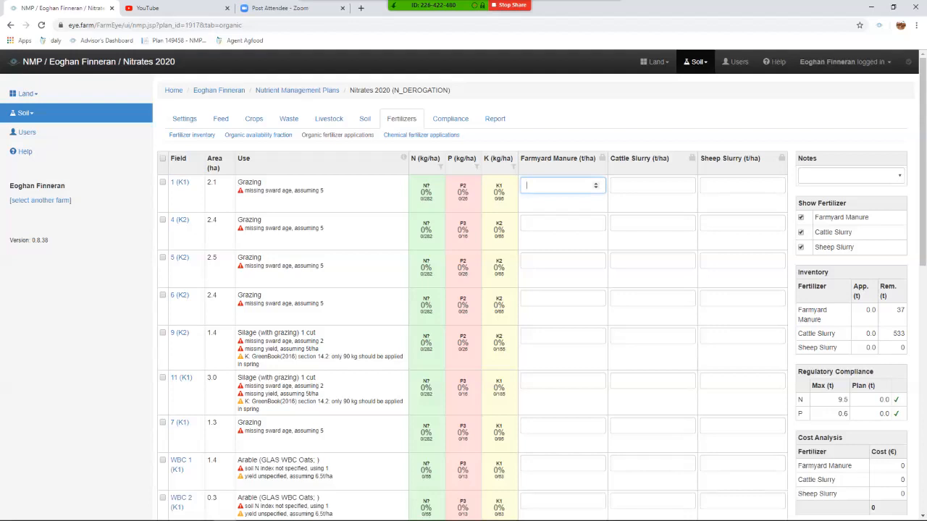
pyautogui.click(644, 185)
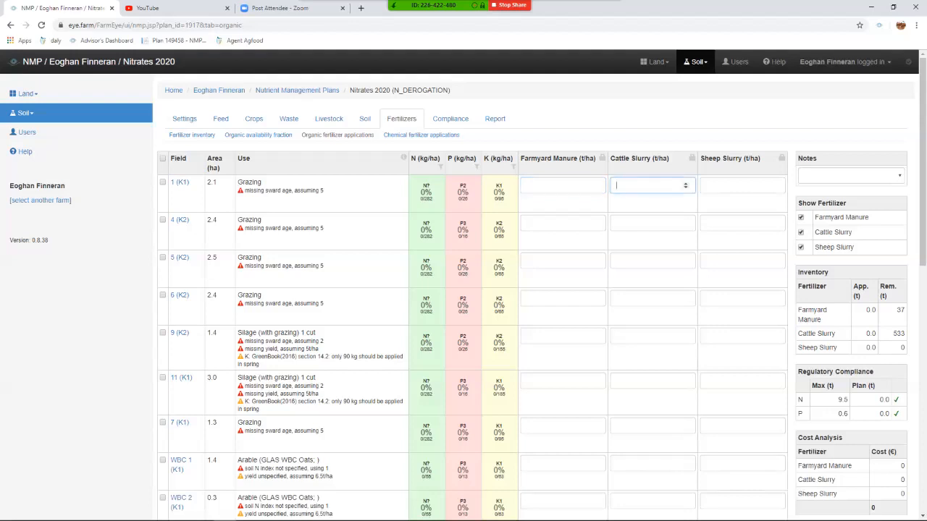
pyautogui.click(644, 336)
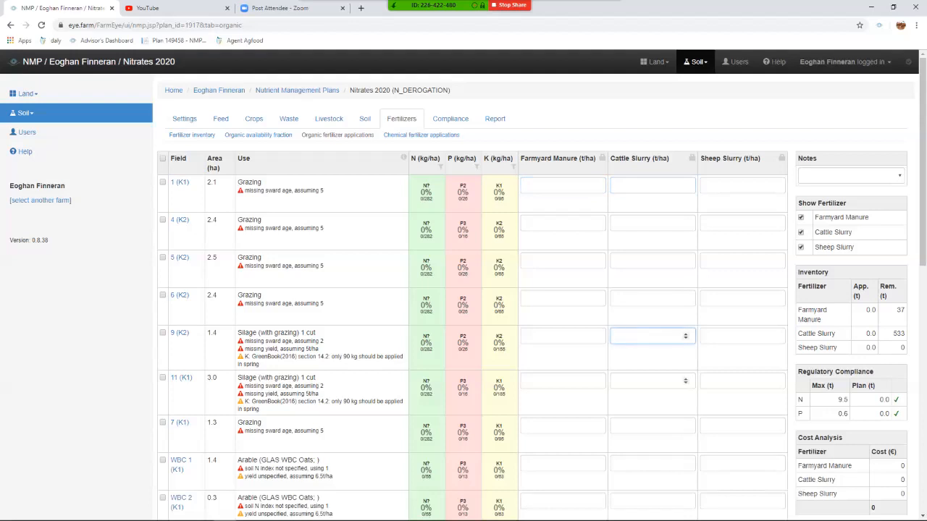
pyautogui.write('22')
pyautogui.click(645, 381)
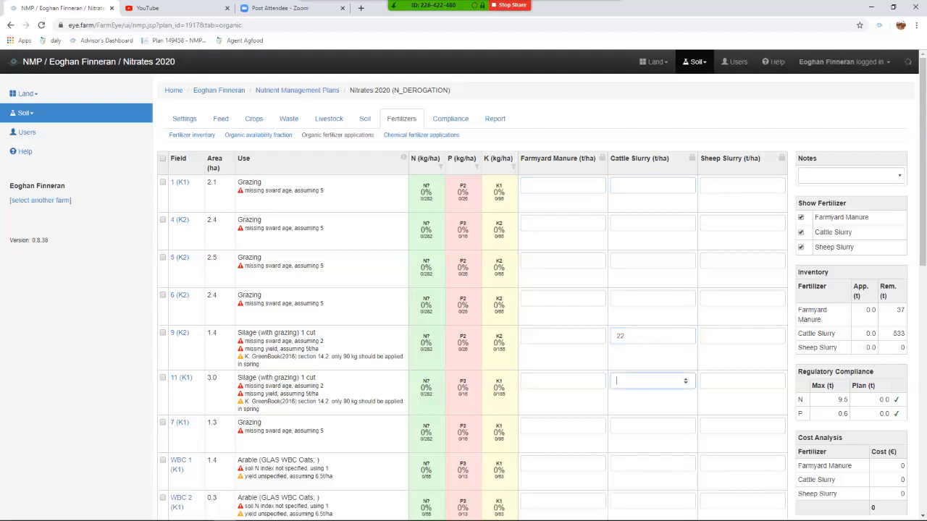
pyautogui.write('22')
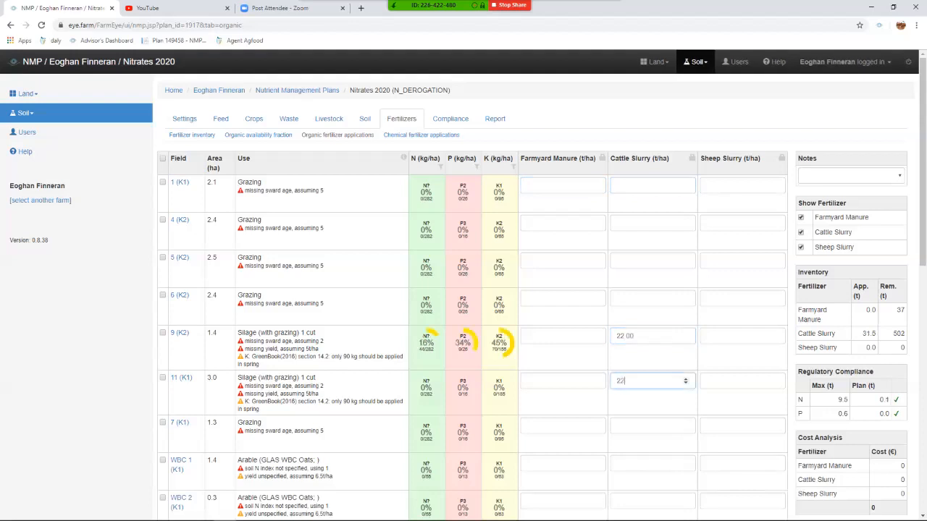
pyautogui.scroll(-1, 687, 425)
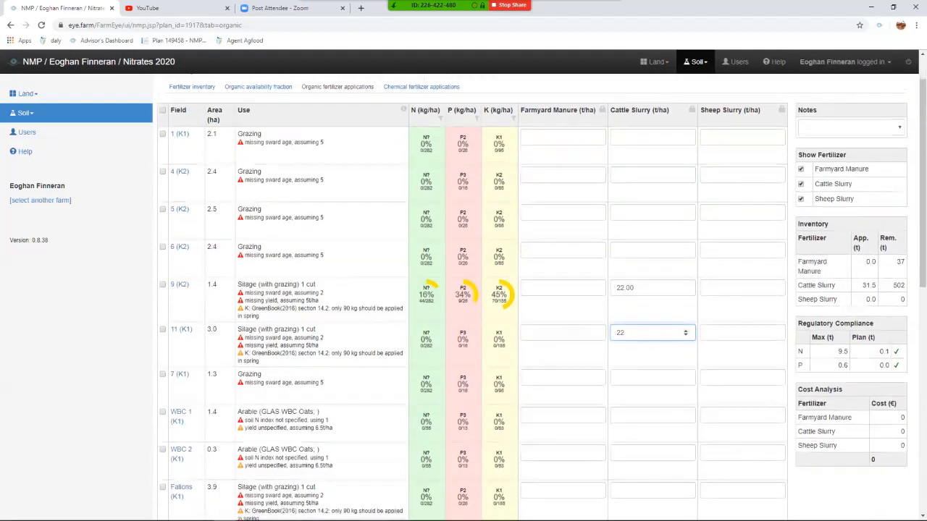
pyautogui.scroll(-2, 652, 427)
pyautogui.click(651, 394)
pyautogui.scroll(3, 775, 394)
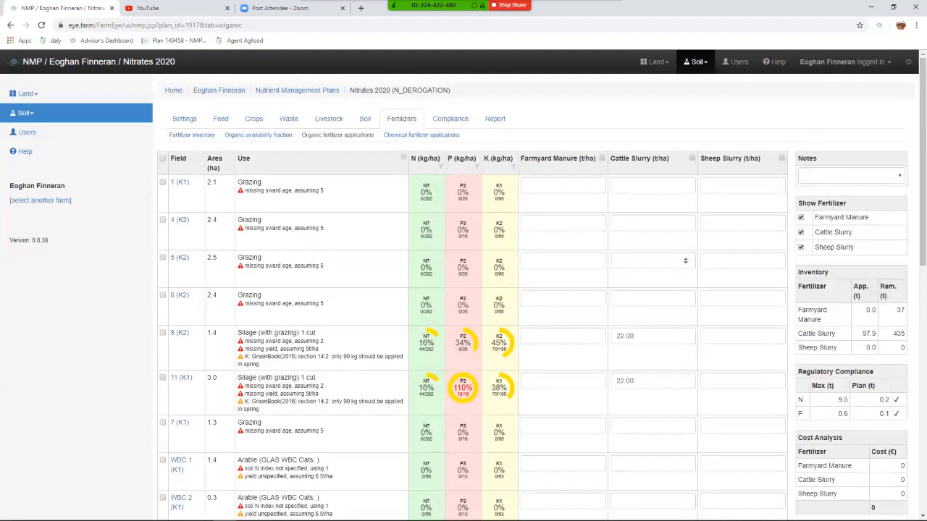
pyautogui.click(650, 260)
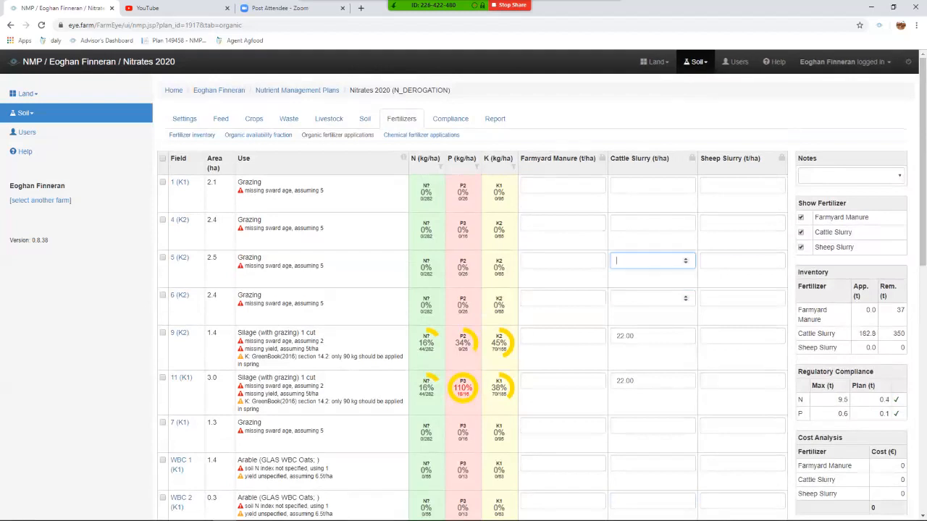
# Set cattle slurry to 22 t/ha for silage fields 8 (K2) and Yard.
pyautogui.scroll(-3, 685, 370)
pyautogui.scroll(-1, 685, 370)
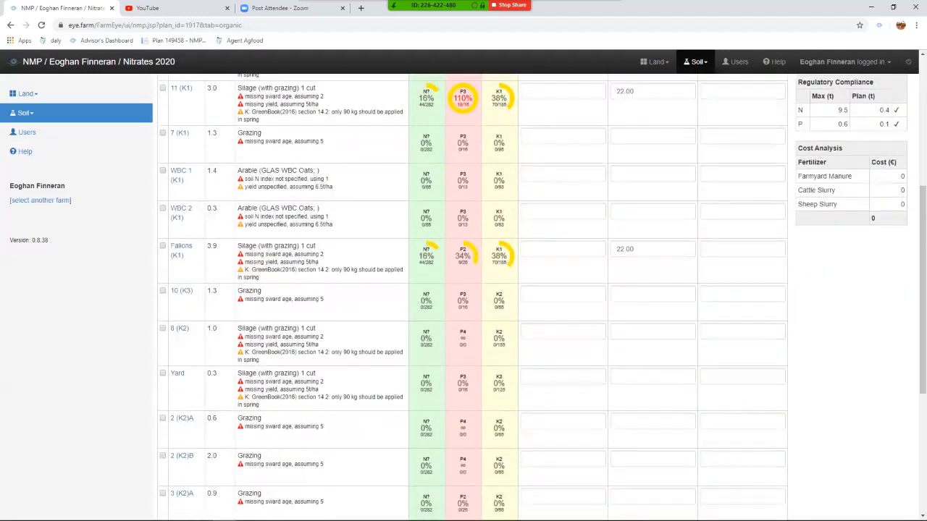
pyautogui.click(685, 332)
pyautogui.write('22')
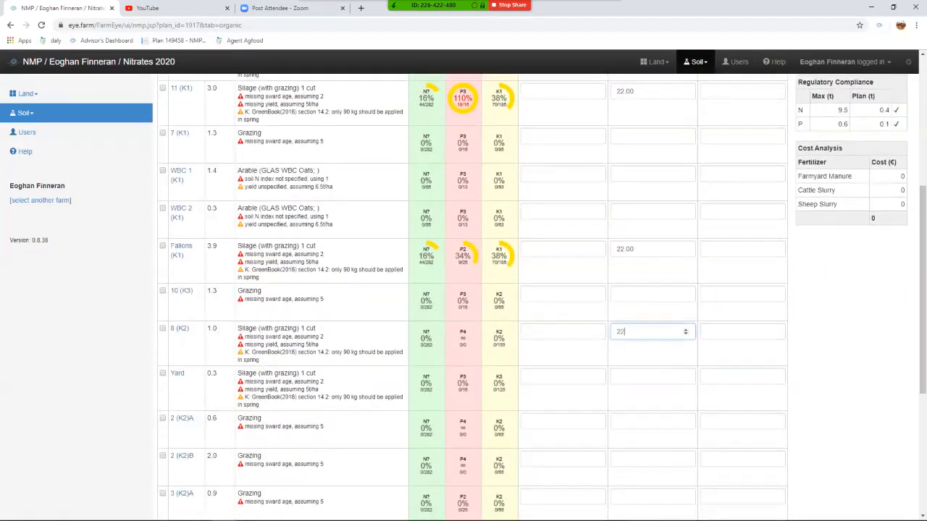
pyautogui.click(680, 376)
pyautogui.write('22')
pyautogui.click(681, 397)
pyautogui.scroll(1, 680, 397)
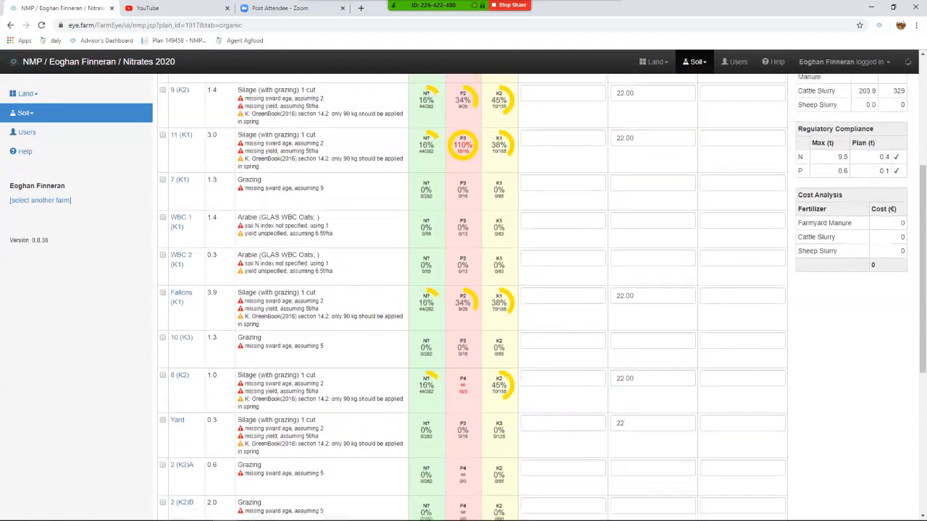
pyautogui.scroll(4, 471, 297)
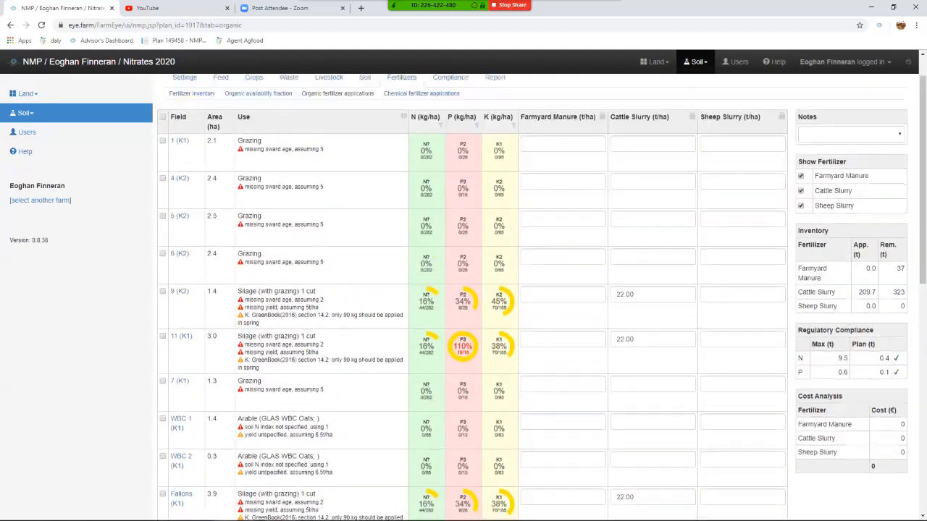
pyautogui.scroll(1, 470, 297)
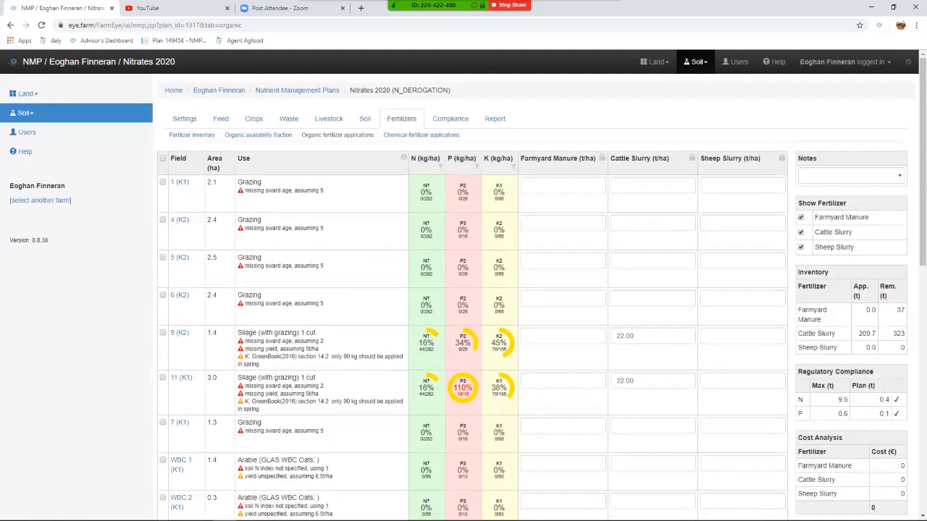
# Set cattle slurry to 22 t/ha for the two-cut silage field Z.
pyautogui.scroll(-6, 471, 304)
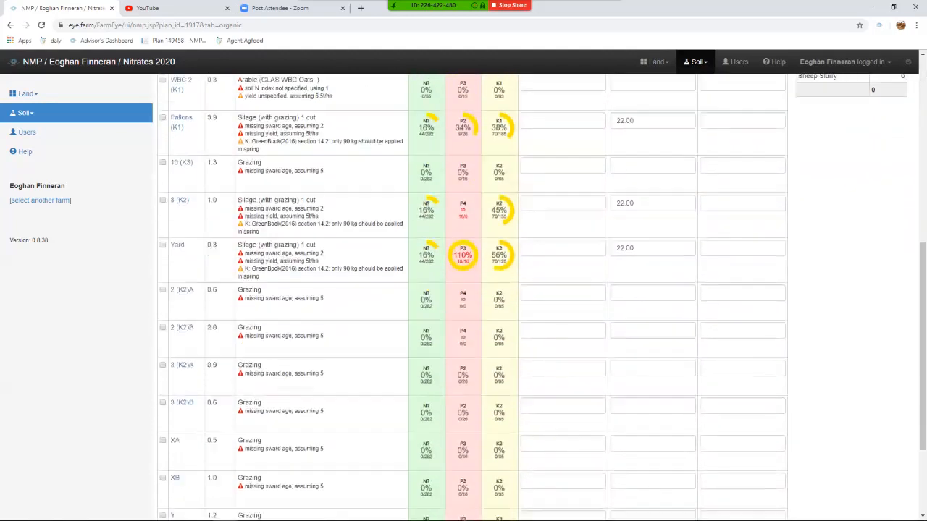
pyautogui.scroll(-3, 685, 417)
pyautogui.click(652, 417)
pyautogui.write('22')
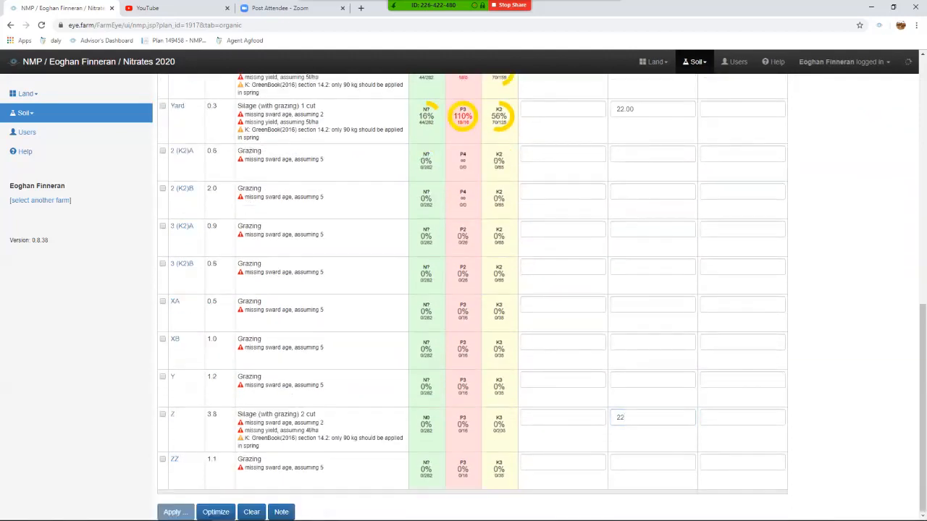
pyautogui.scroll(8, 651, 418)
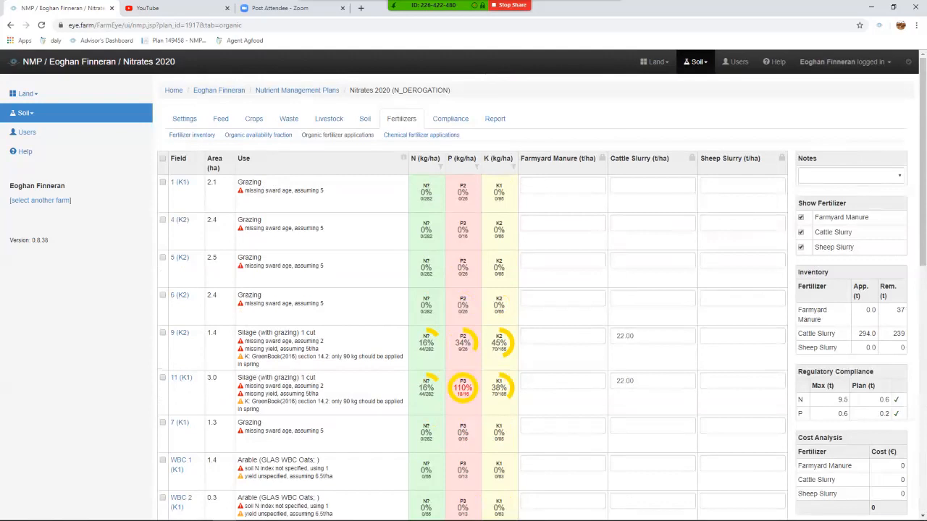
# Set cattle slurry to 18 t/ha for grazing fields 1 (K1), 4 (K2), 5 (K2), 6 (K2) and 7 (K1).
pyautogui.click(681, 186)
pyautogui.write('18')
pyautogui.click(648, 223)
pyautogui.write('18')
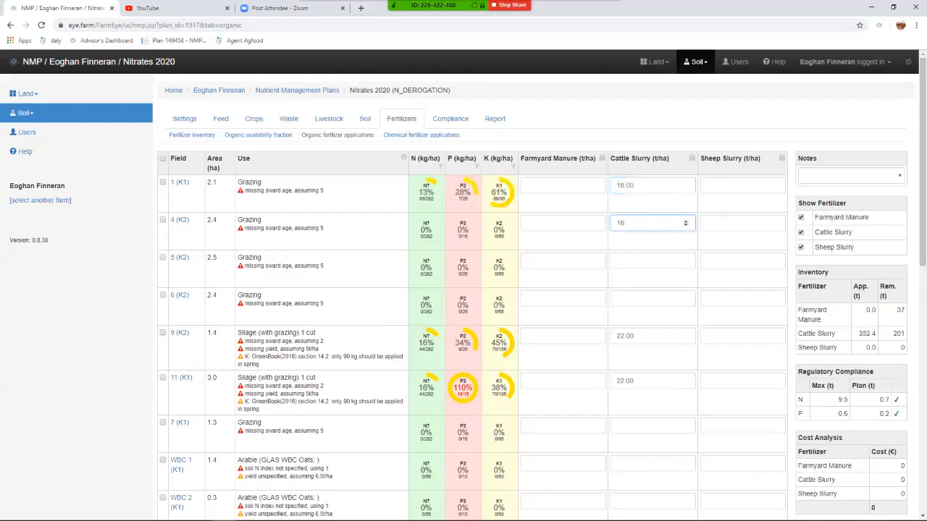
pyautogui.click(649, 260)
pyautogui.write('18')
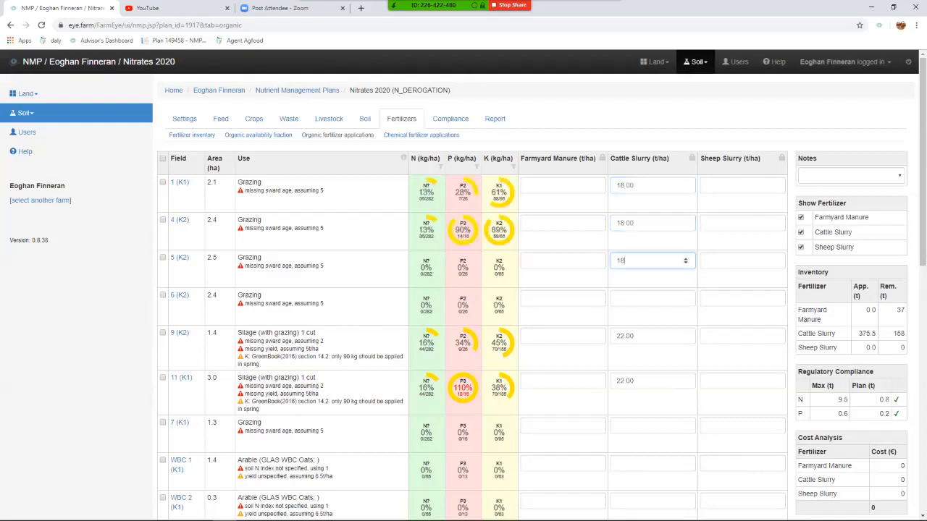
pyautogui.click(649, 299)
pyautogui.write('18')
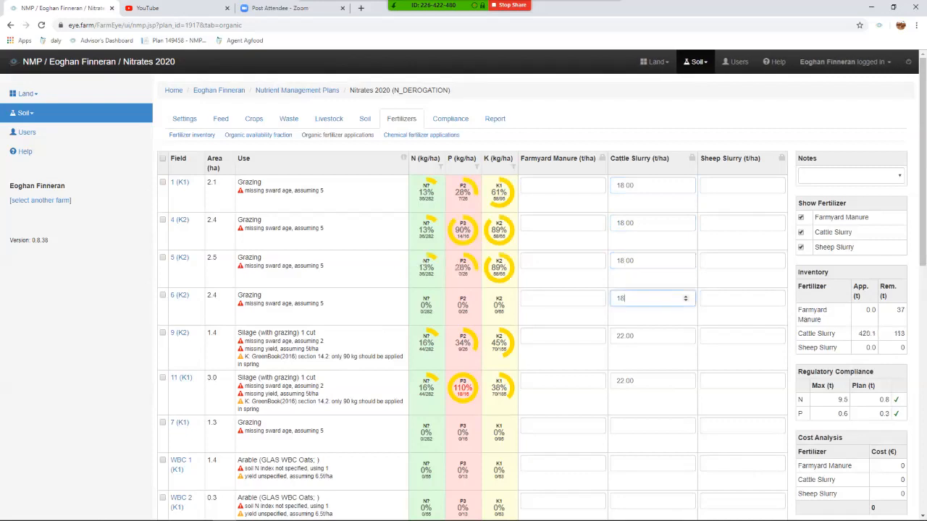
pyautogui.click(650, 425)
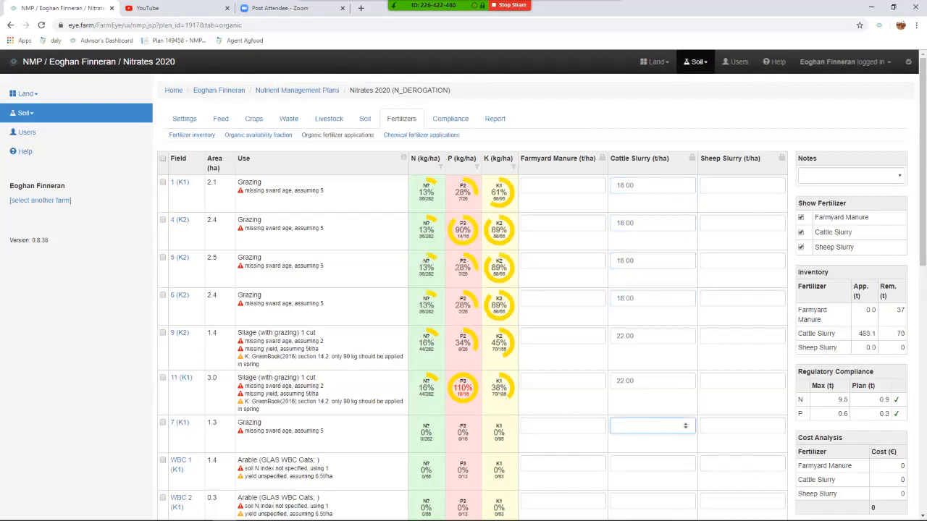
pyautogui.write('18')
# Enter a cattle slurry rate of 18 t/ha for arable fields WBC 1 (K1) and WBC 2 (K1).
pyautogui.scroll(-2, 652, 425)
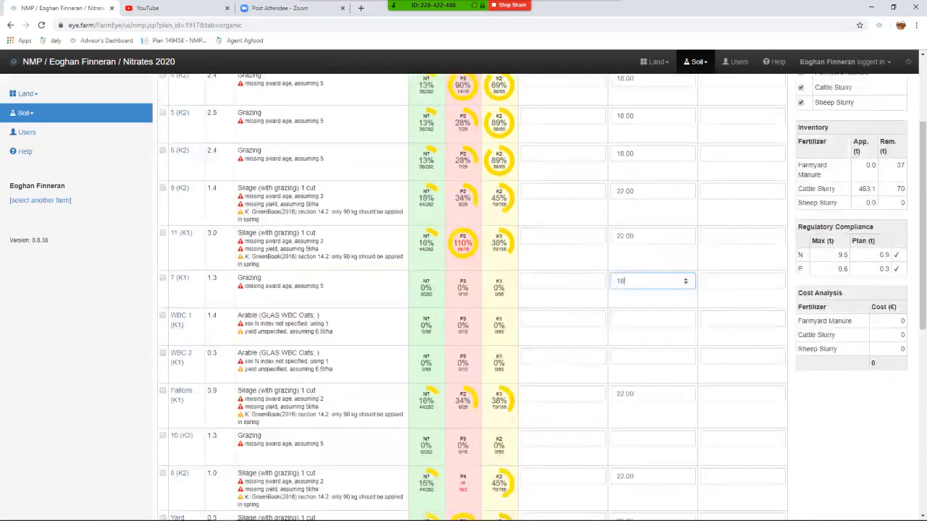
pyautogui.click(649, 318)
pyautogui.write('18')
pyautogui.click(649, 356)
pyautogui.write('18')
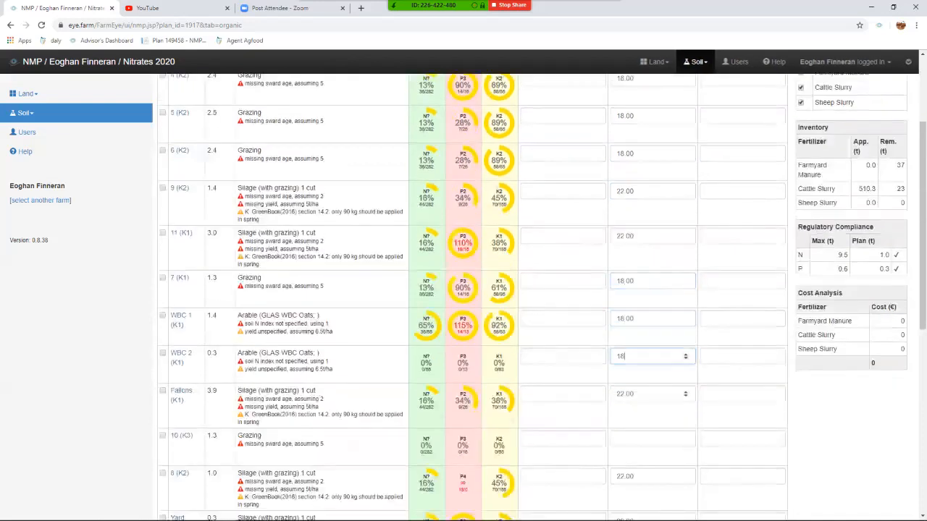
# Clear the cattle slurry rates from arable fields WBC 1 (K1) and WBC 2 (K1).
pyautogui.scroll(-1, 543, 297)
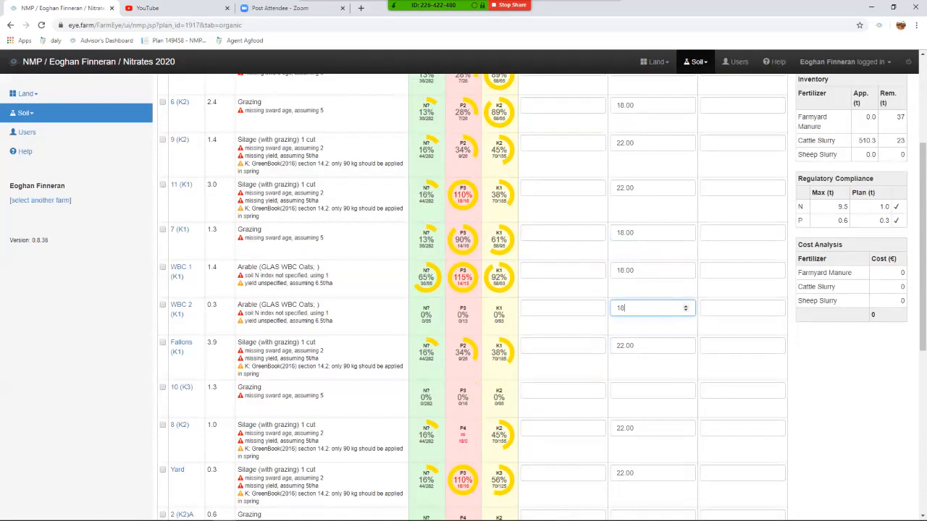
pyautogui.moveTo(642, 271); pyautogui.dragTo(598, 271)
pyautogui.press('BackSpace')
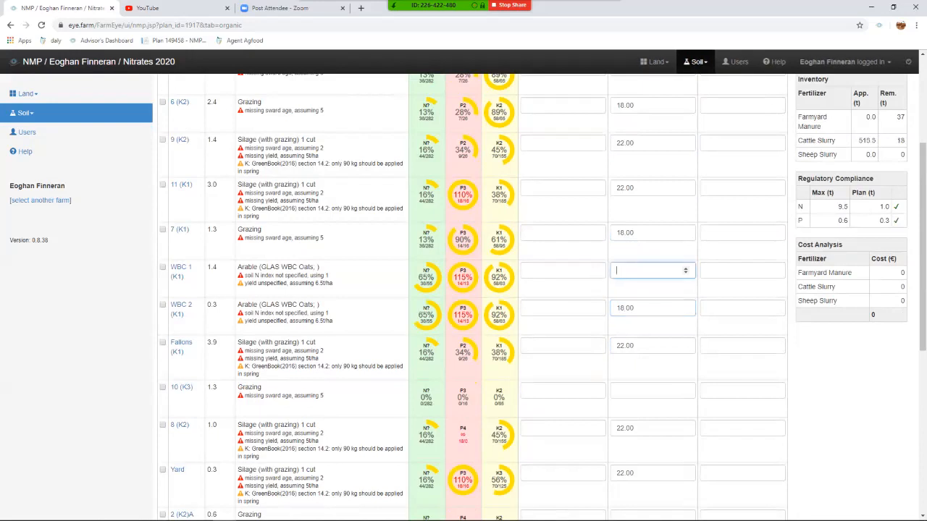
pyautogui.press('Tab')
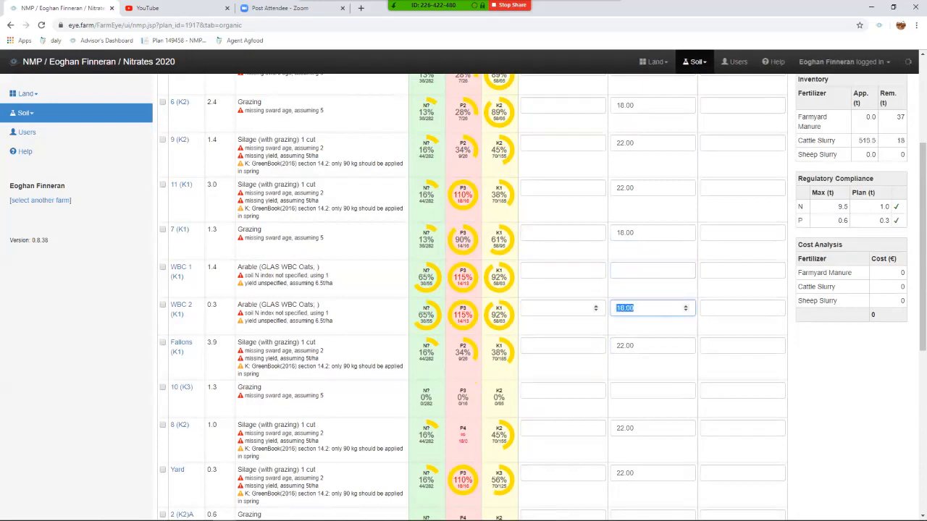
pyautogui.press('BackSpace')
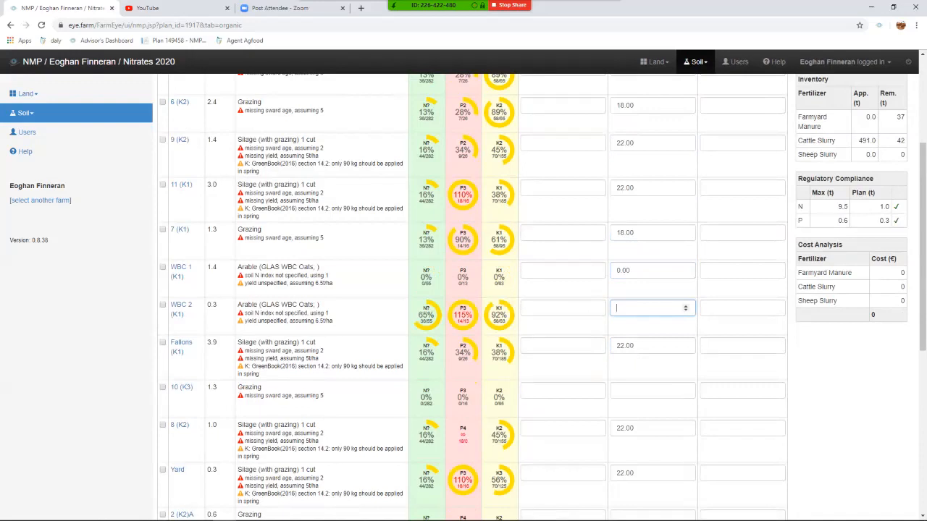
pyautogui.scroll(2, 471, 290)
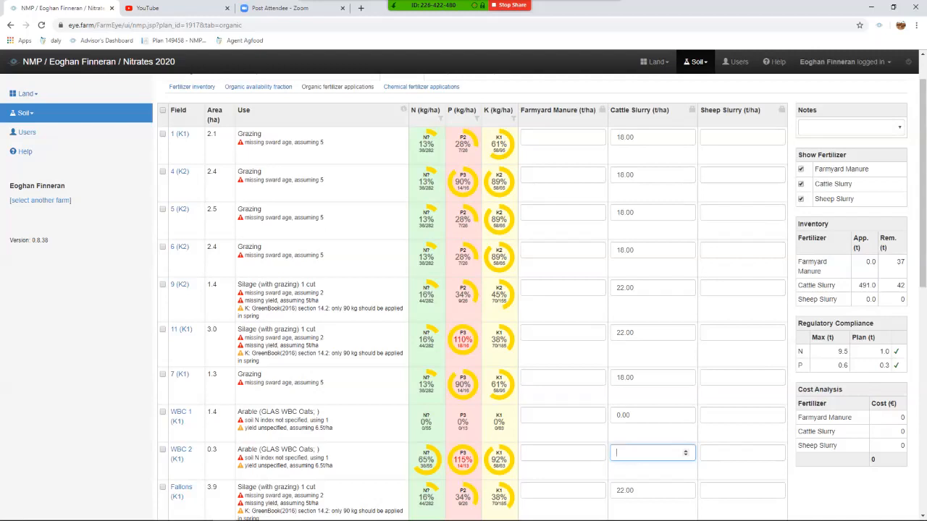
# Check the cattle slurry allocations across all fields and open the chemical fertilizer applications.
pyautogui.scroll(-4, 471, 297)
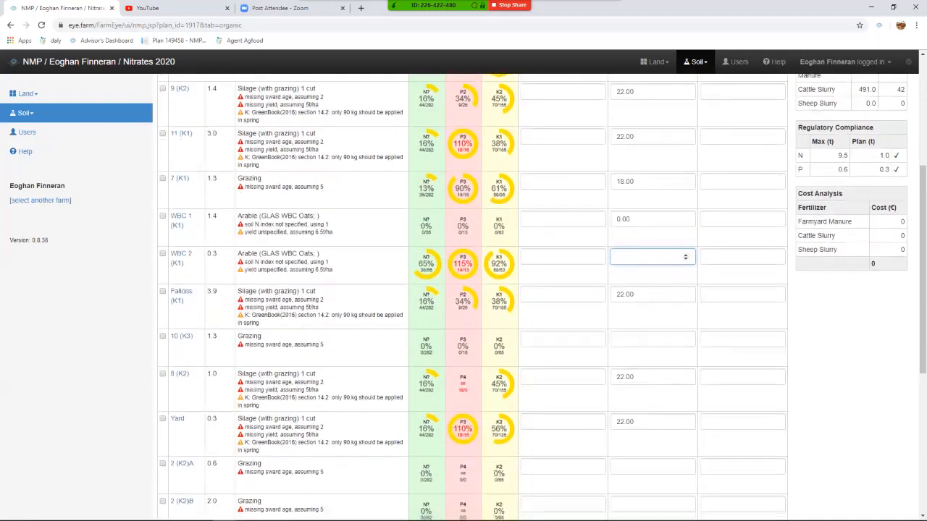
pyautogui.scroll(-4, 471, 296)
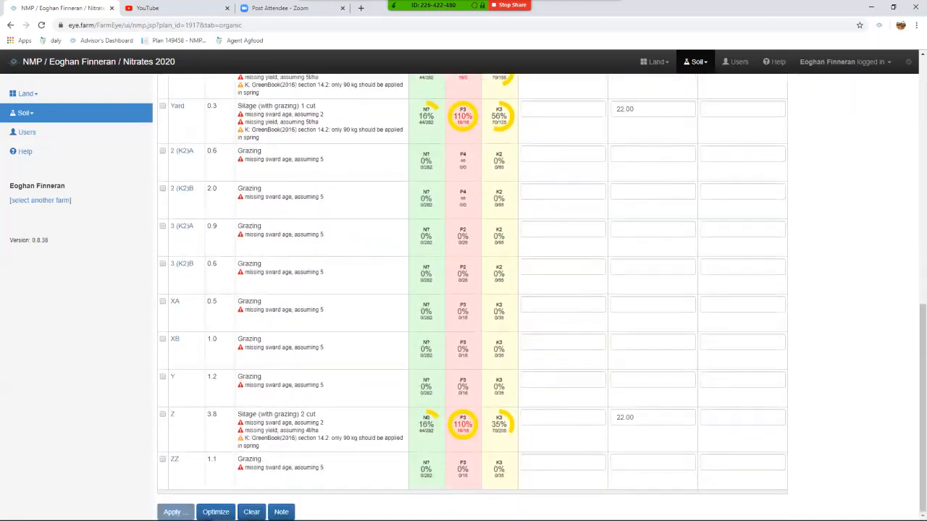
pyautogui.scroll(6, 470, 297)
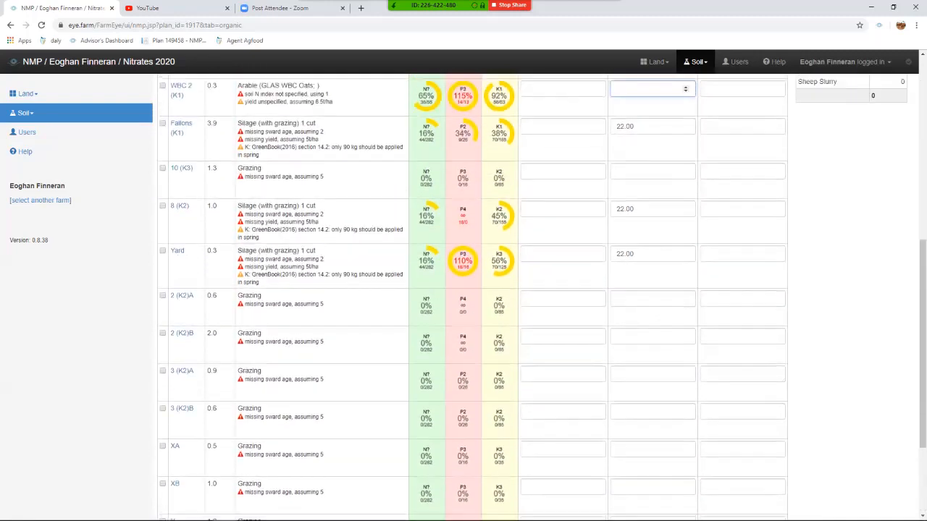
pyautogui.scroll(1, 542, 297)
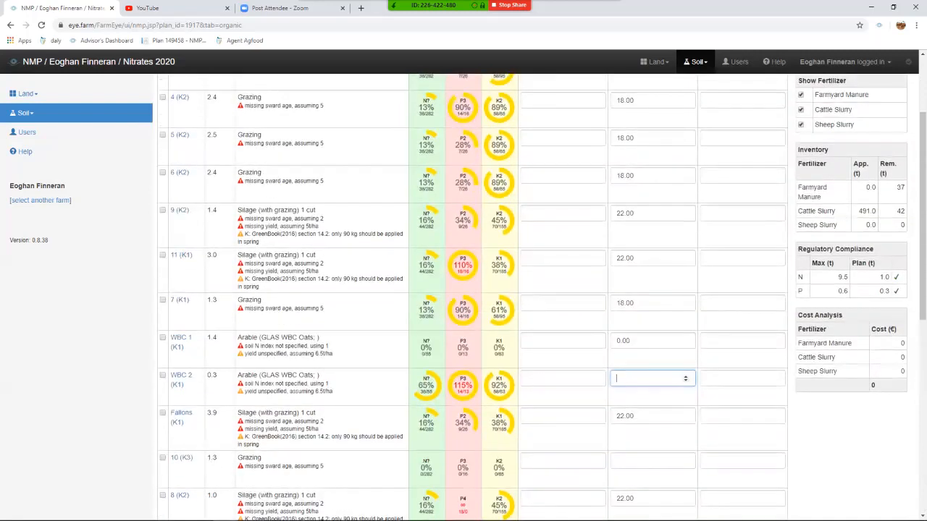
pyautogui.scroll(3, 470, 297)
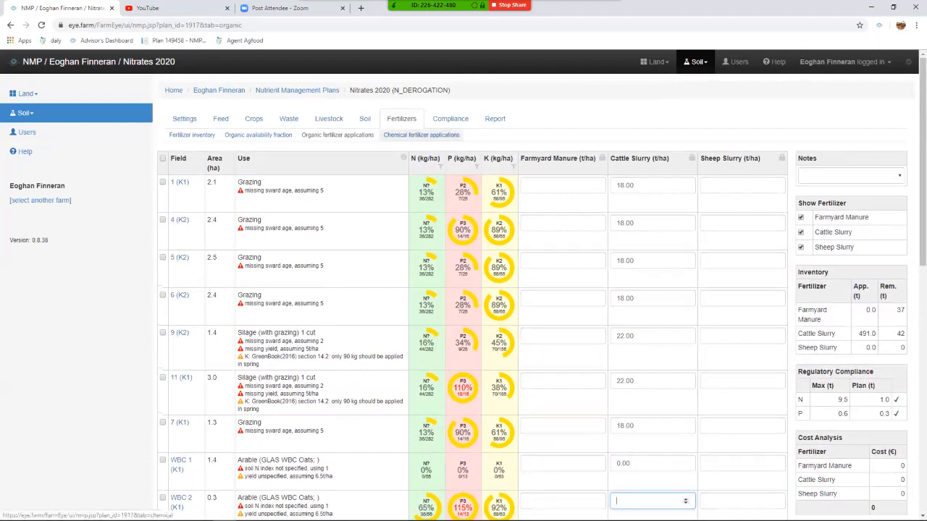
pyautogui.click(422, 134)
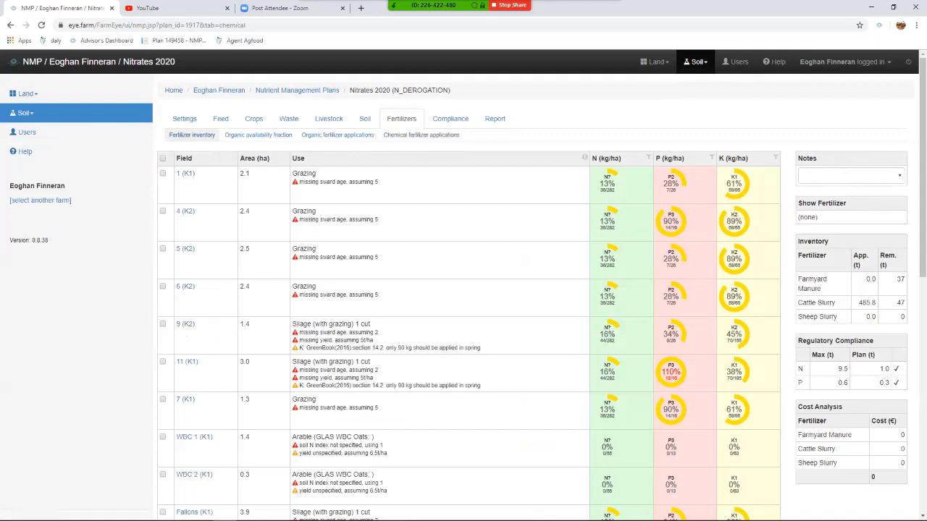
# Add 0:10:20 to the fertilizer inventory with a stock of 10 tonnes.
pyautogui.click(193, 134)
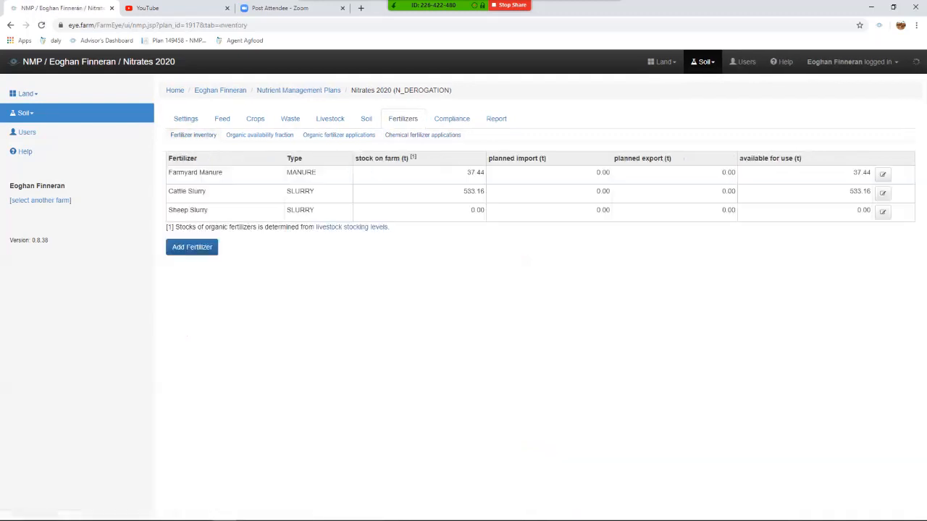
pyautogui.click(192, 247)
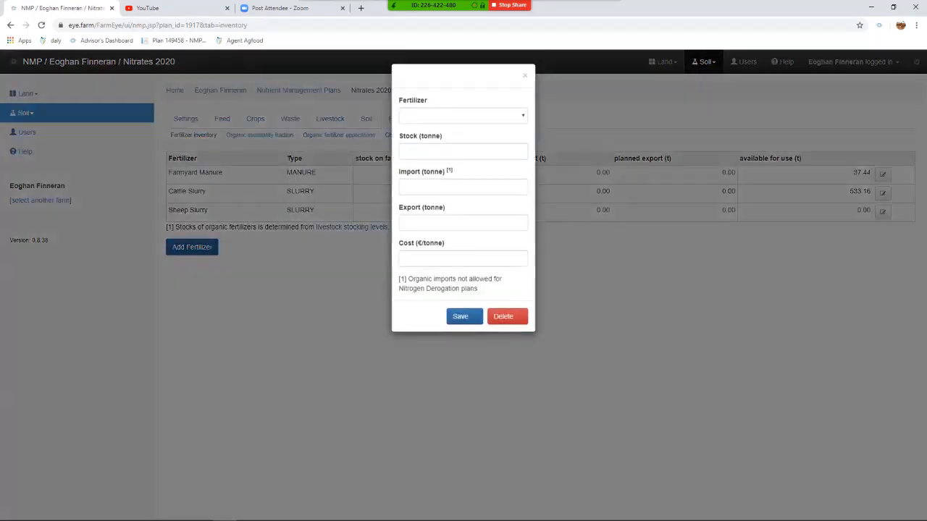
pyautogui.click(464, 116)
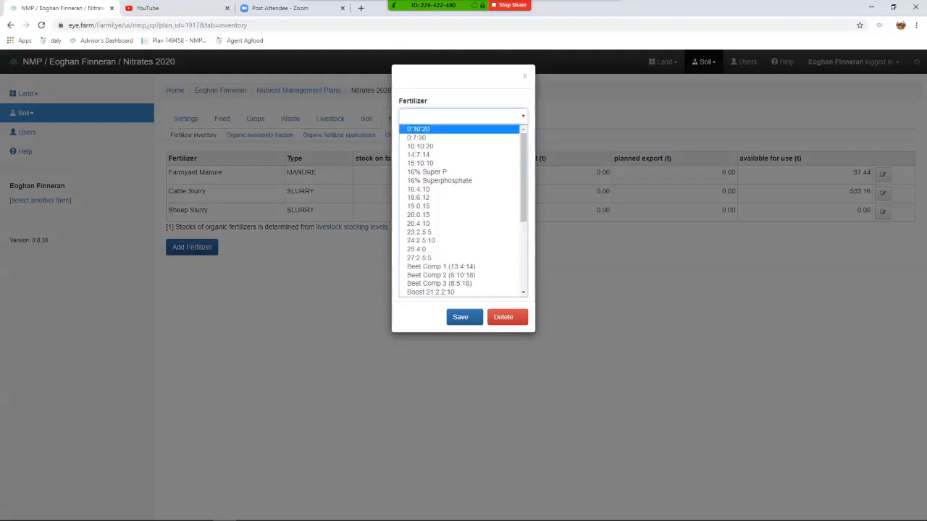
pyautogui.click(418, 129)
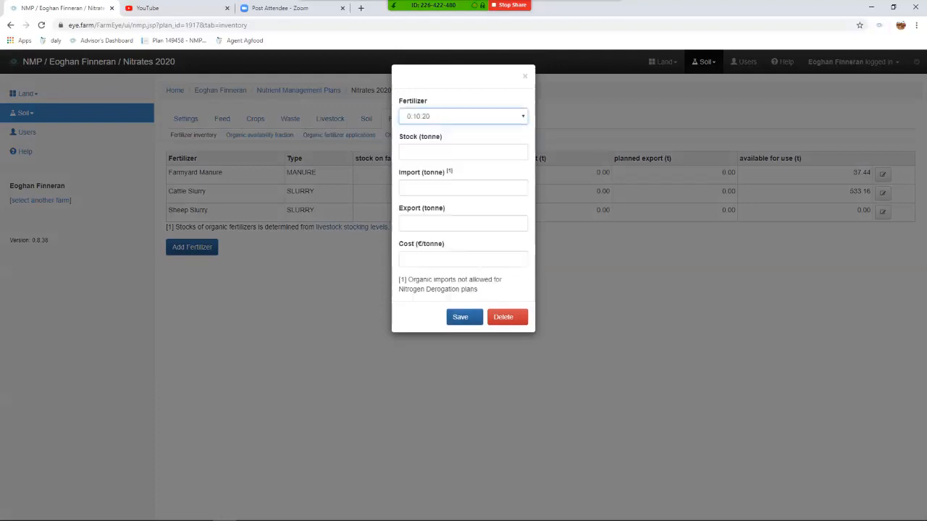
pyautogui.click(463, 152)
pyautogui.write('10')
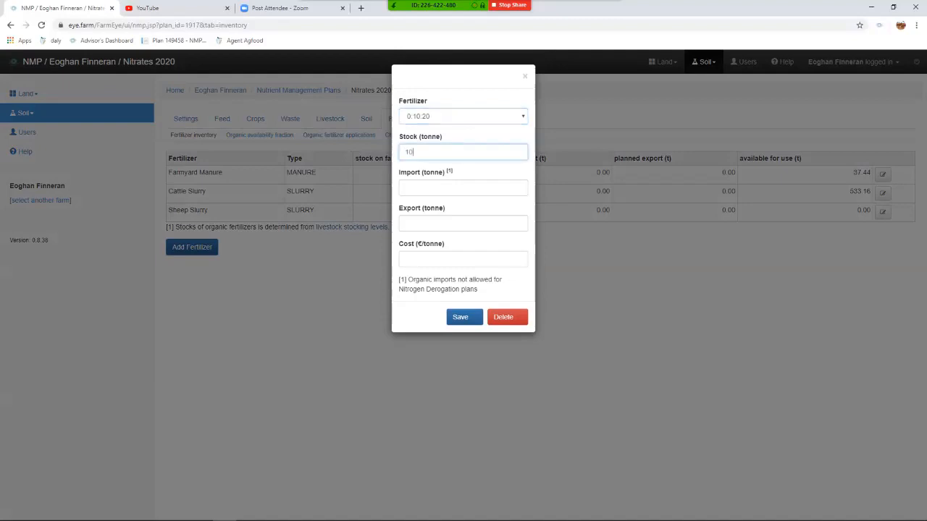
pyautogui.click(464, 317)
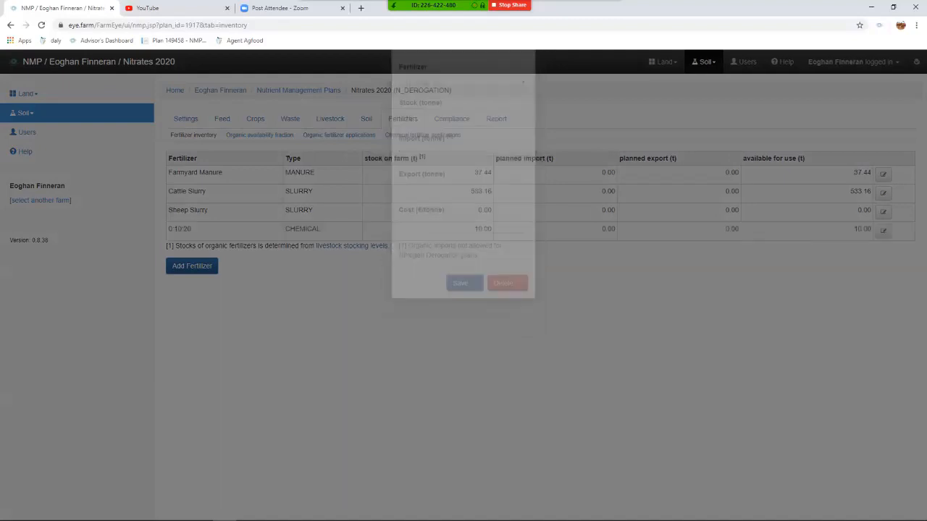
# Add Urea (46% N) to the fertilizer inventory with a stock of 10 tonnes.
pyautogui.click(192, 266)
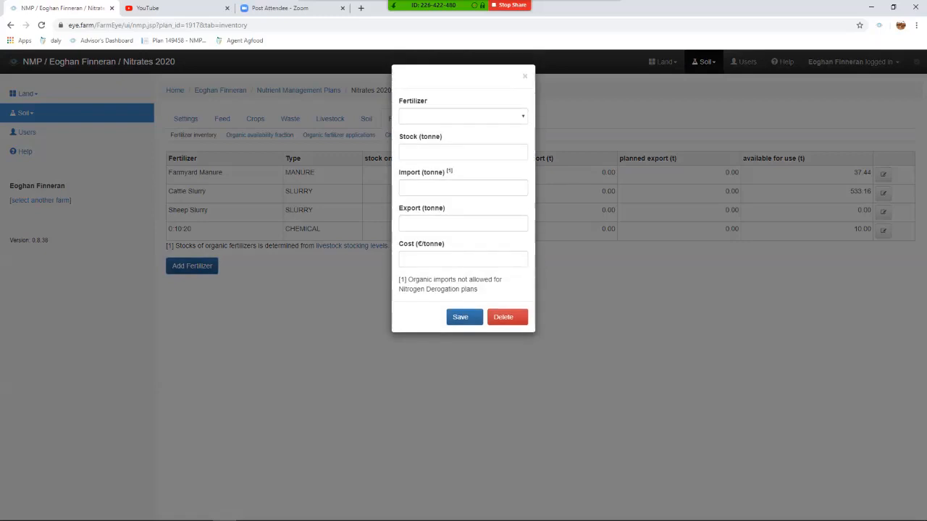
pyautogui.click(464, 117)
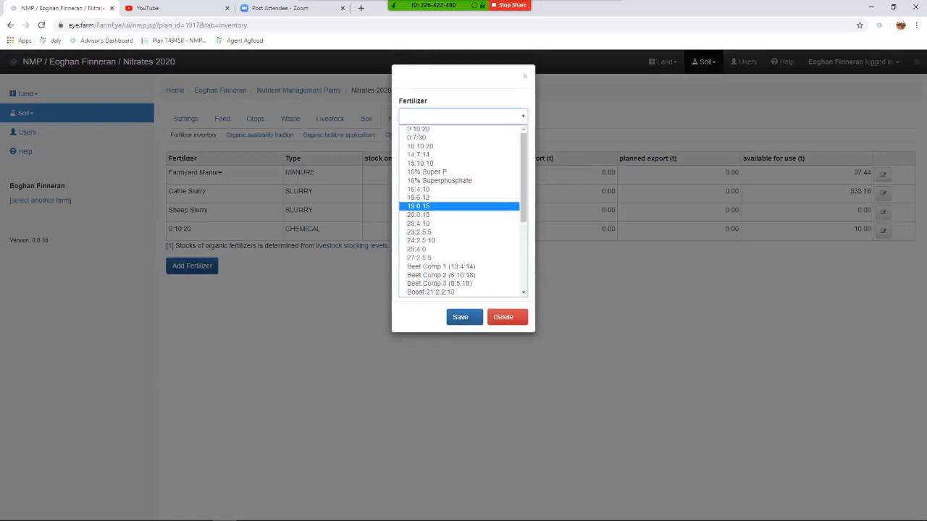
pyautogui.scroll(-3, 463, 193)
pyautogui.click(427, 292)
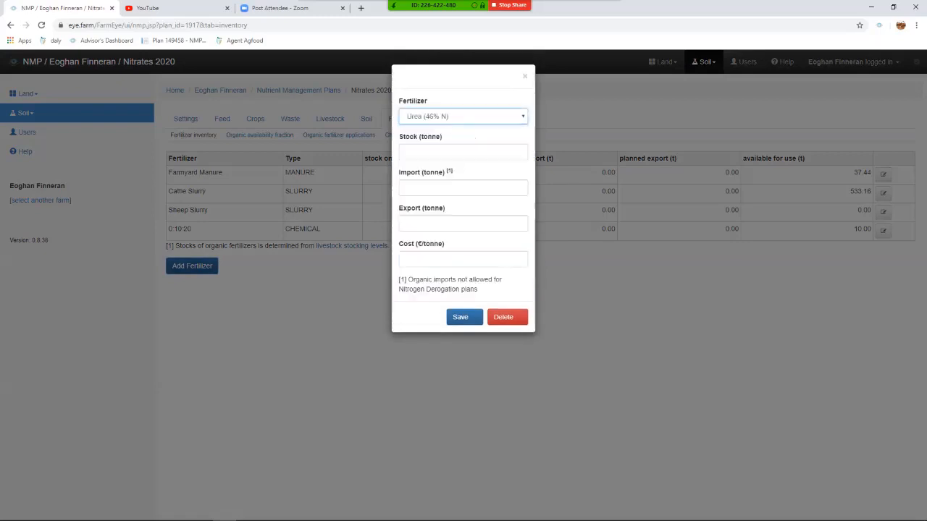
pyautogui.press('Tab')
pyautogui.write('10')
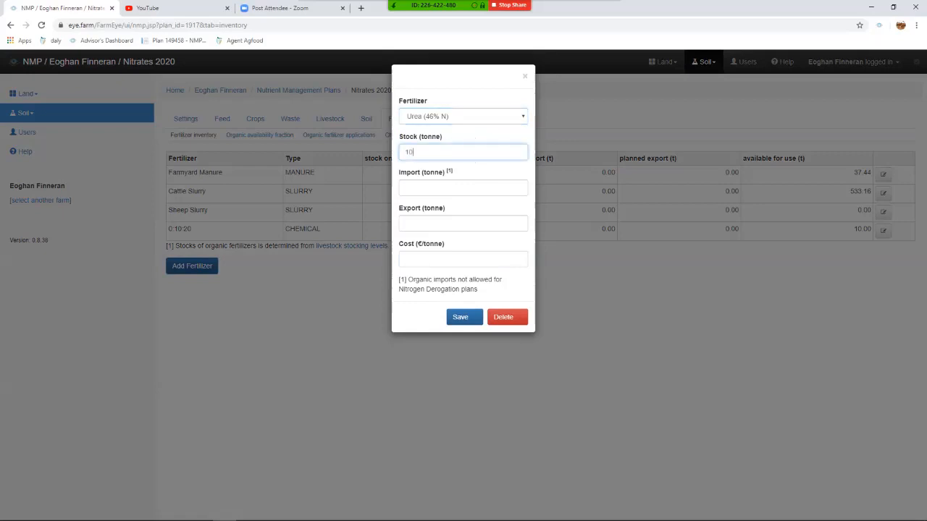
pyautogui.press('Return')
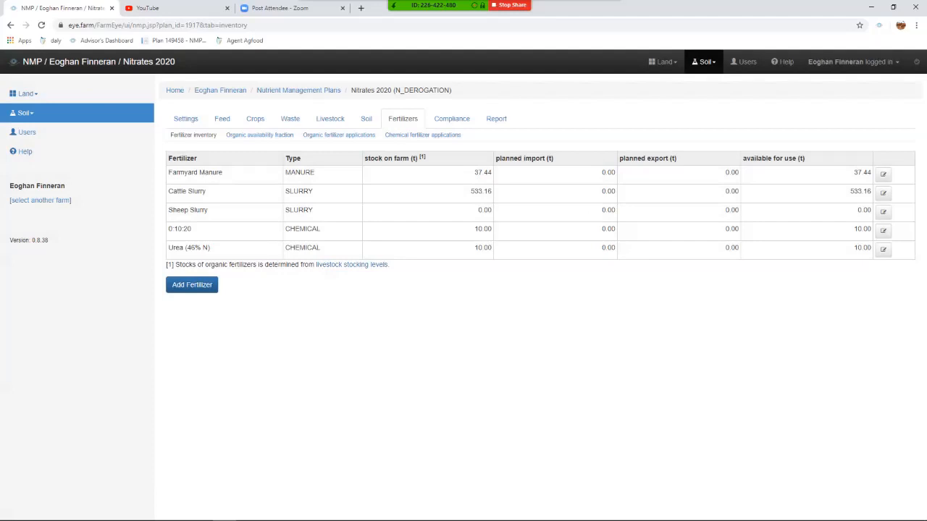
# In the chemical fertilizer applications, set Urea (46% N) to 0.2 t/ha for grazing field 1 (K1).
pyautogui.click(338, 134)
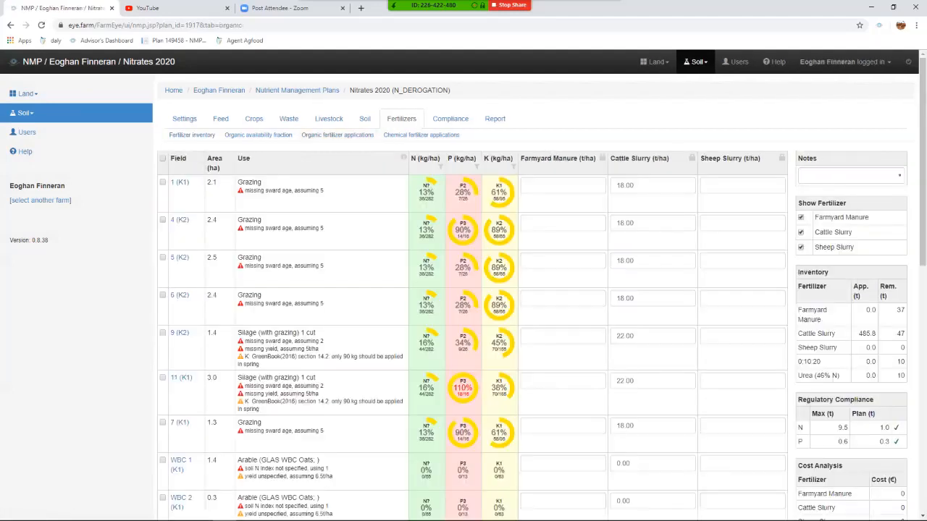
pyautogui.click(422, 135)
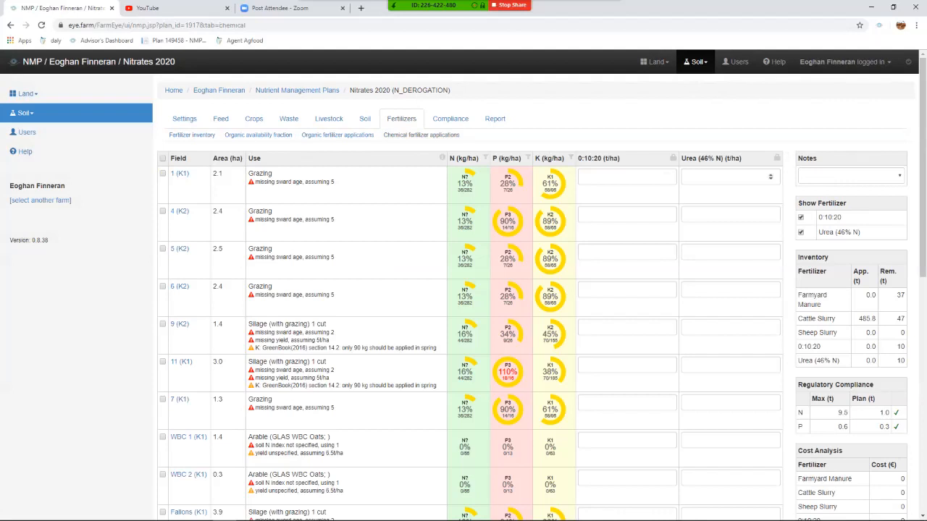
pyautogui.click(727, 177)
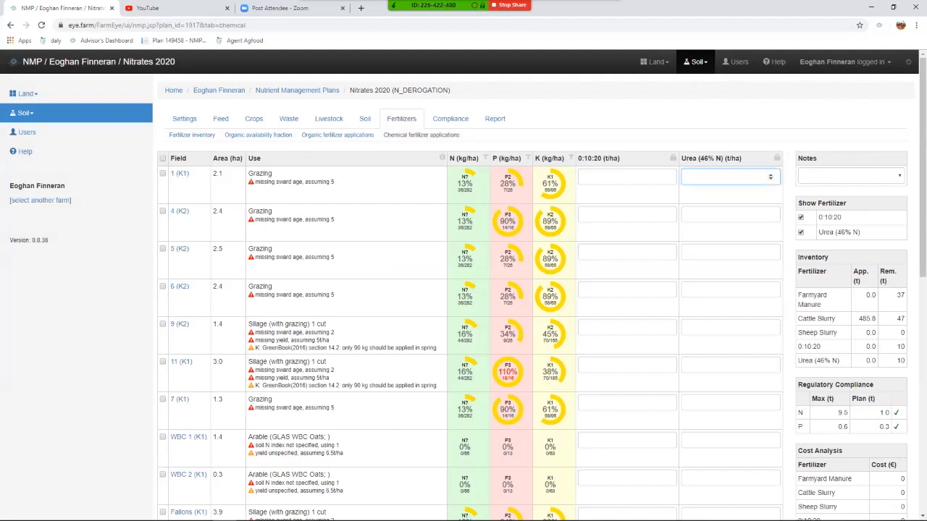
pyautogui.write('2')
pyautogui.press('Return')
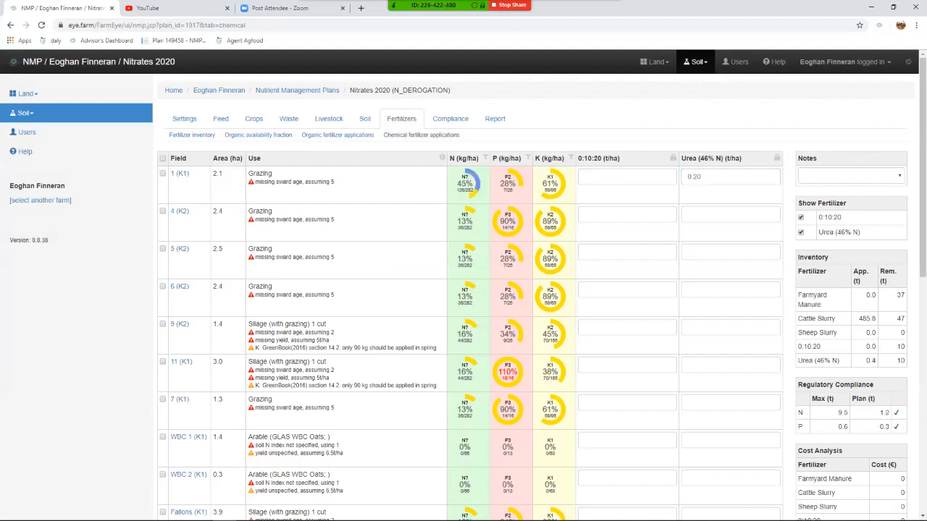
# Raise the Urea (46% N) rate for grazing field 1 (K1) to 0.45 t/ha.
pyautogui.moveTo(702, 176); pyautogui.dragTo(693, 177)
pyautogui.press('BackSpace')
pyautogui.write('45')
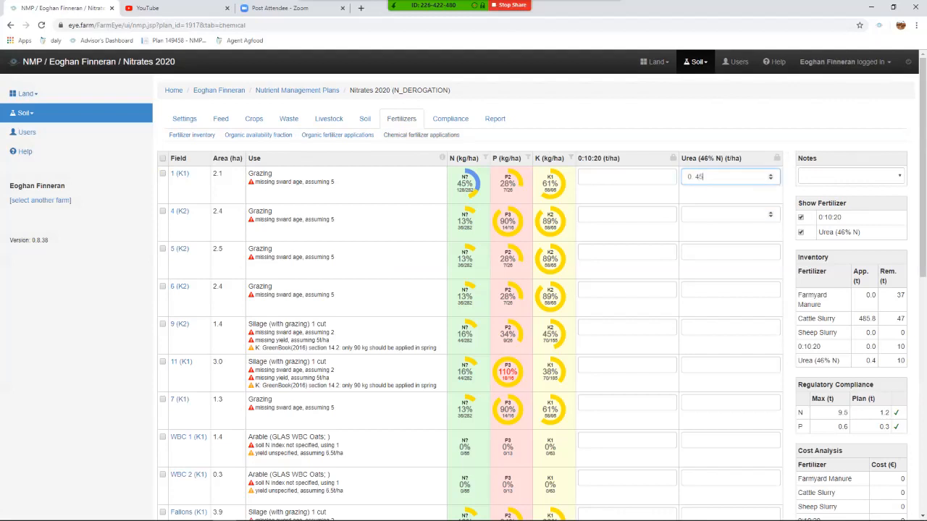
pyautogui.press('BackSpace')
pyautogui.press('BackSpace')
pyautogui.press('BackSpace')
pyautogui.write('.45')
pyautogui.click(731, 231)
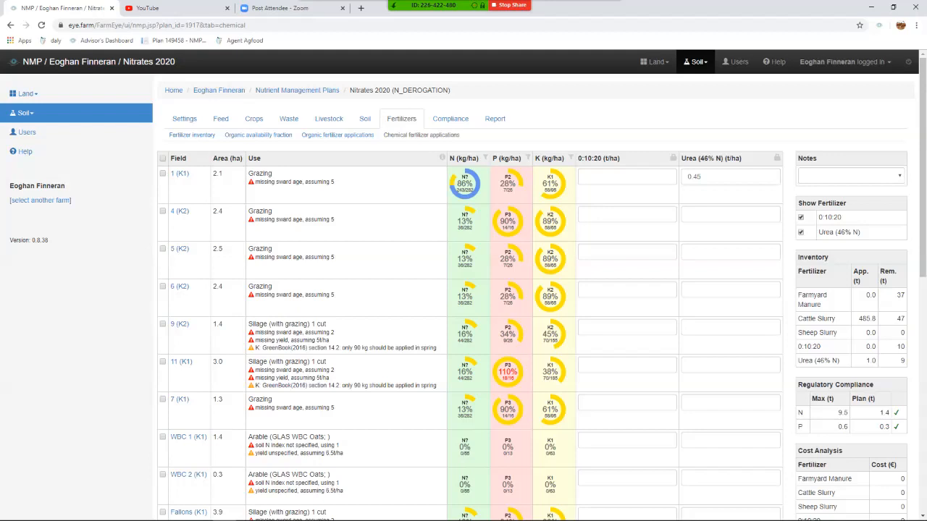
# Enter a 0:10:20 rate of 0.1 t/ha for grazing field 1 (K1) and raise it to 0.18 t/ha.
pyautogui.click(627, 176)
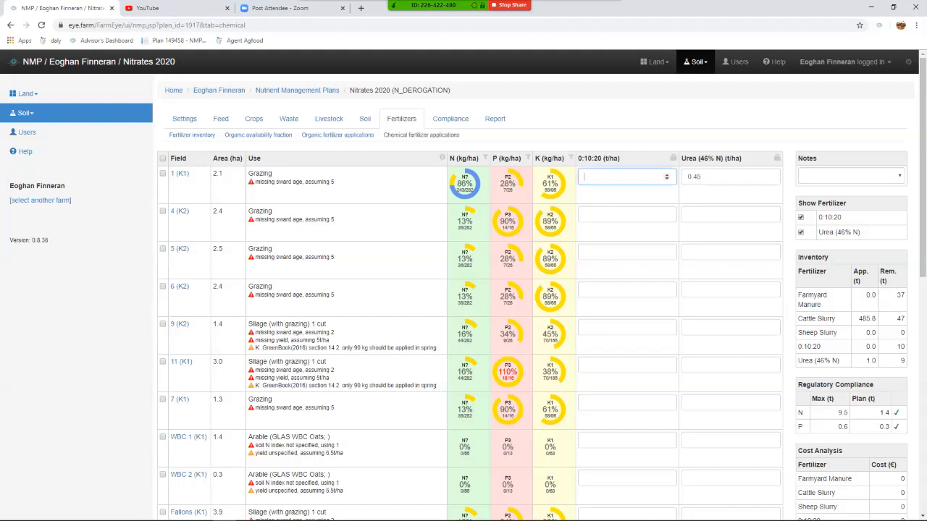
pyautogui.write('1')
pyautogui.press('Return')
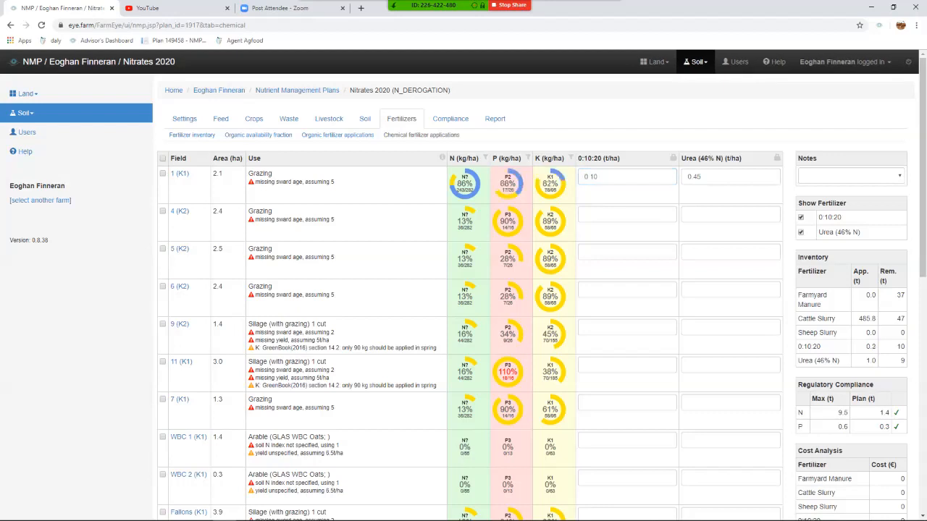
pyautogui.click(599, 177)
pyautogui.press('BackSpace')
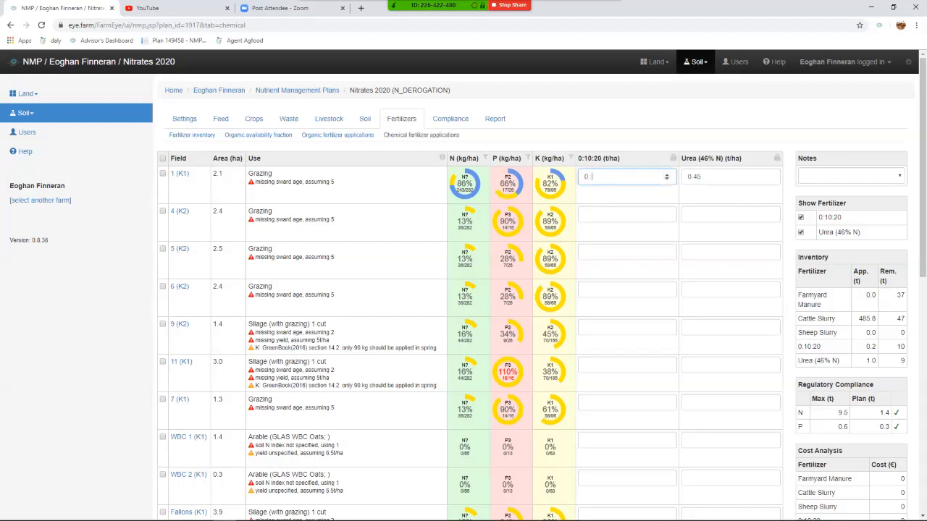
pyautogui.write('8')
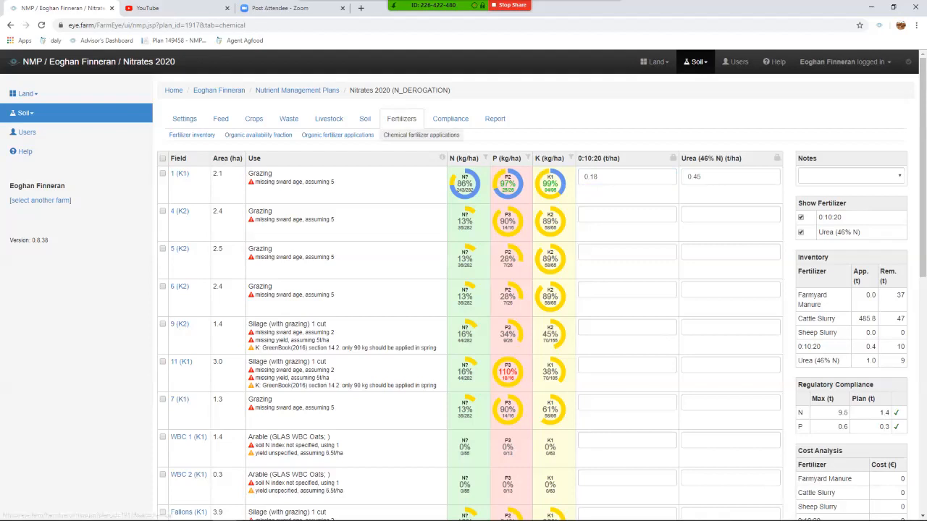
# Examine the plan's compliance results: nitrogen and phosphorus balances, farm parameters and each regulatory check.
pyautogui.click(450, 118)
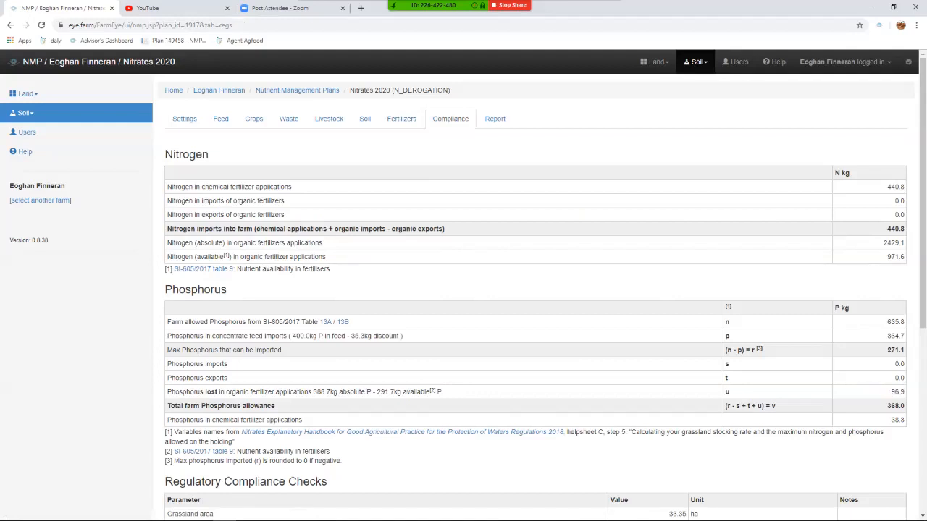
pyautogui.scroll(-1, 542, 288)
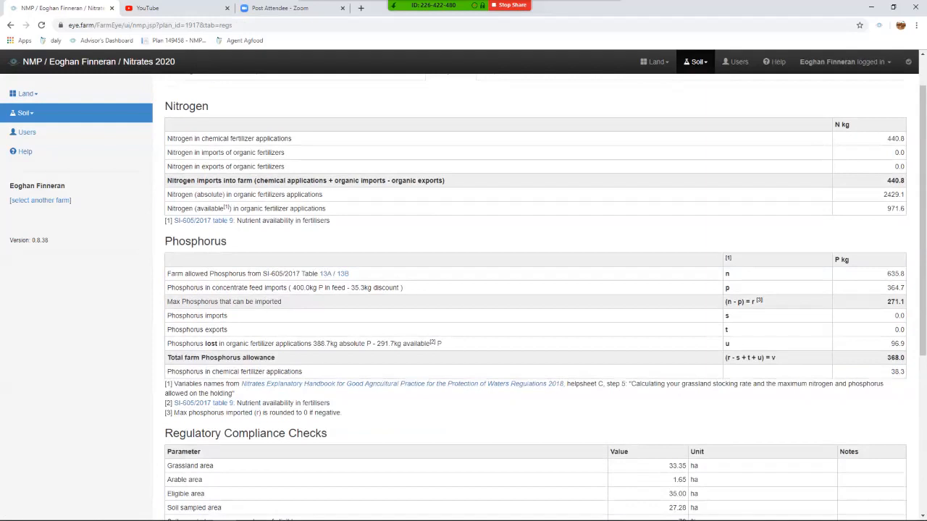
pyautogui.scroll(-1, 542, 295)
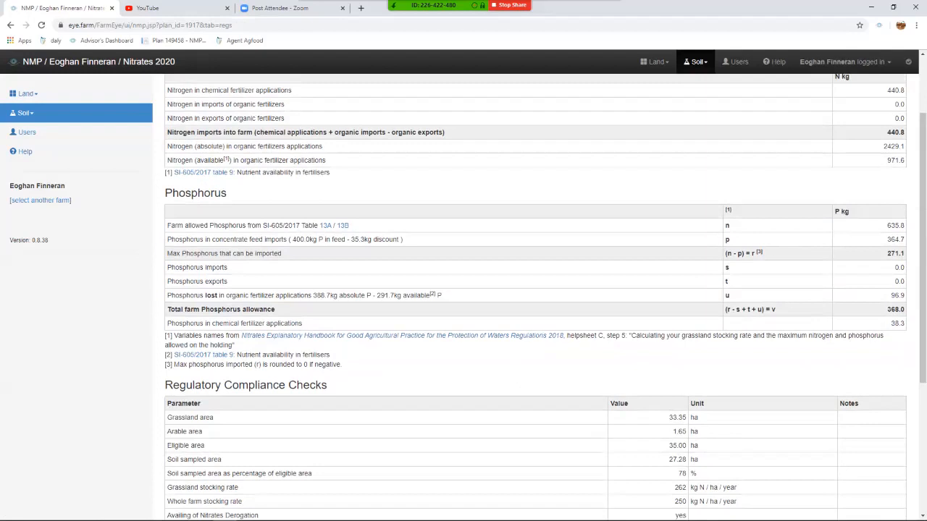
pyautogui.scroll(-1, 535, 290)
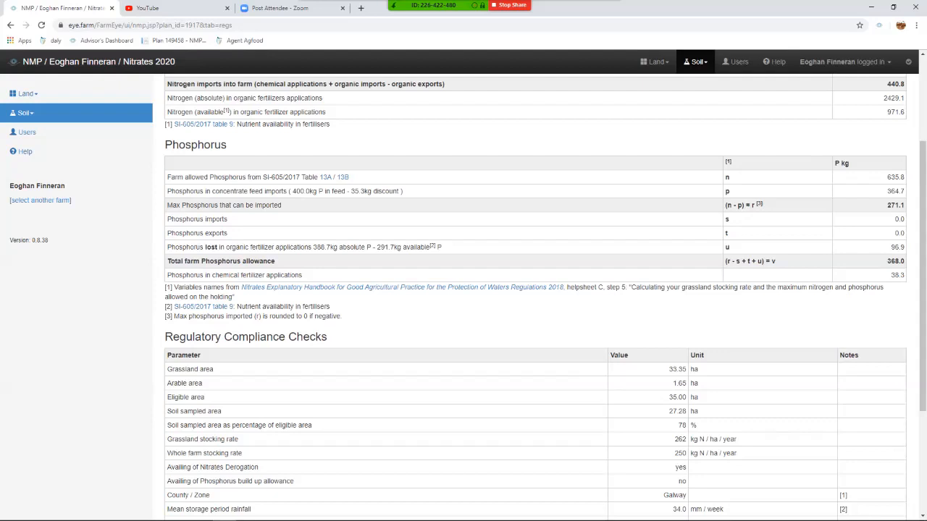
pyautogui.scroll(-1, 536, 297)
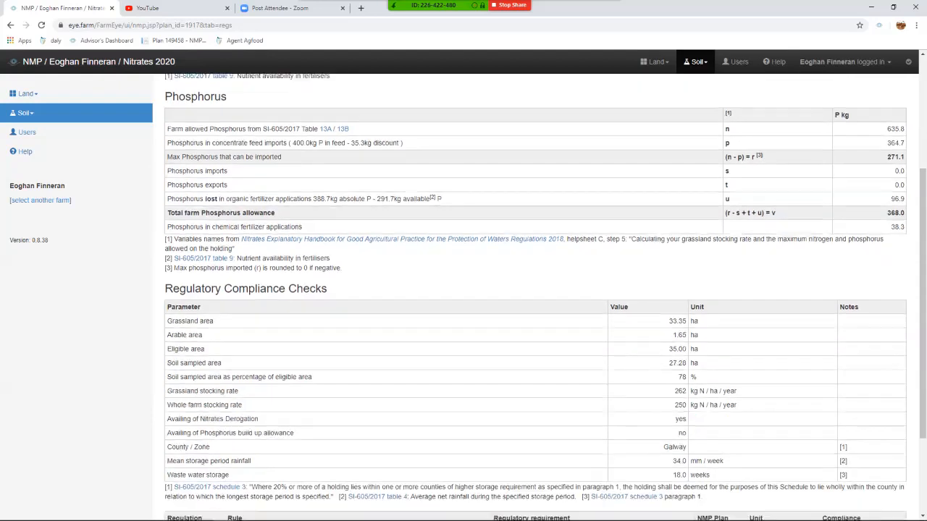
pyautogui.scroll(-3, 535, 297)
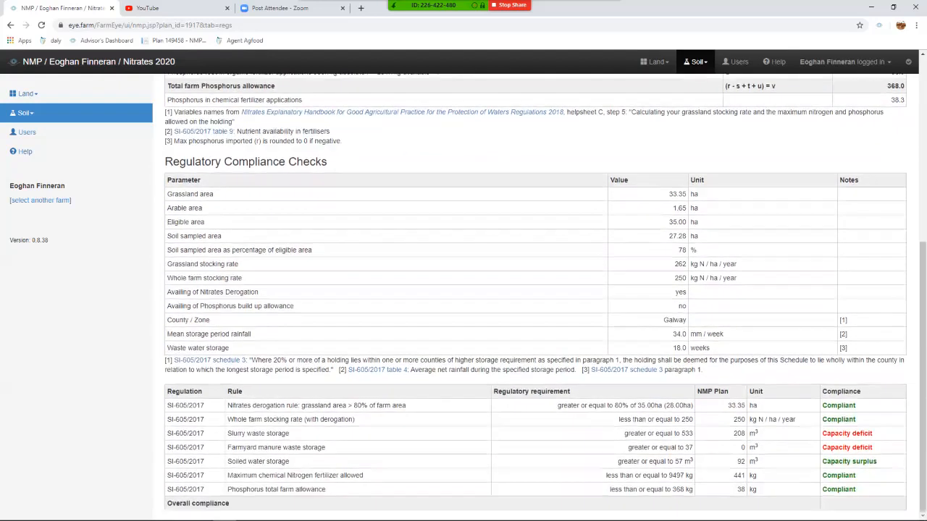
pyautogui.scroll(4, 536, 296)
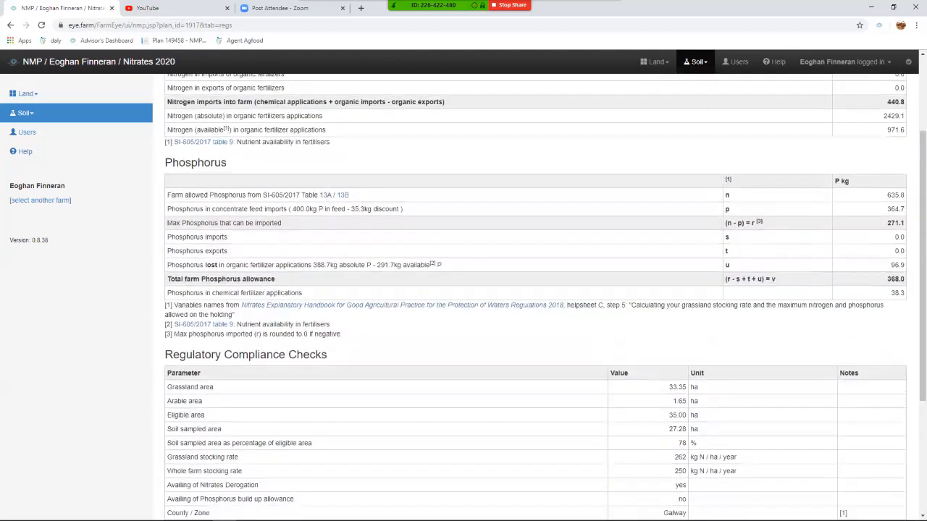
pyautogui.scroll(-4, 536, 297)
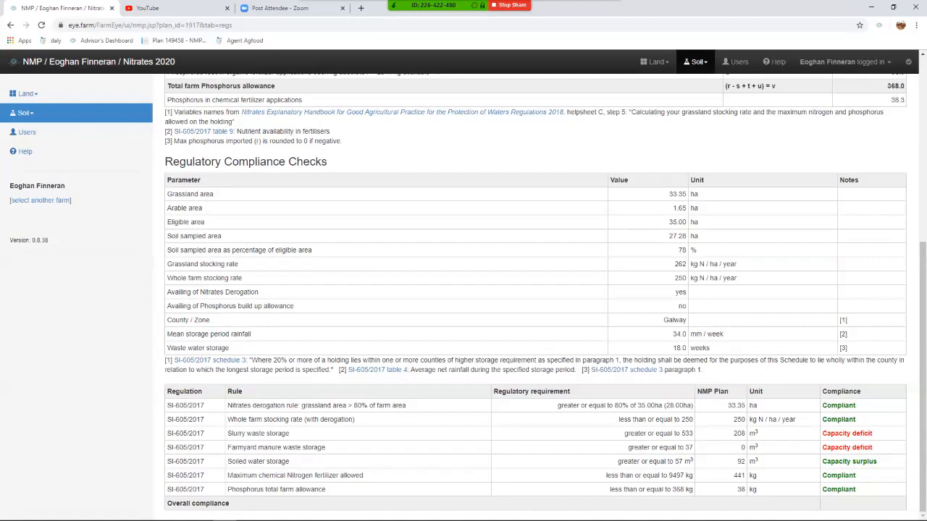
# Open the report for the Nitrates 2020 plan.
pyautogui.scroll(3, 536, 297)
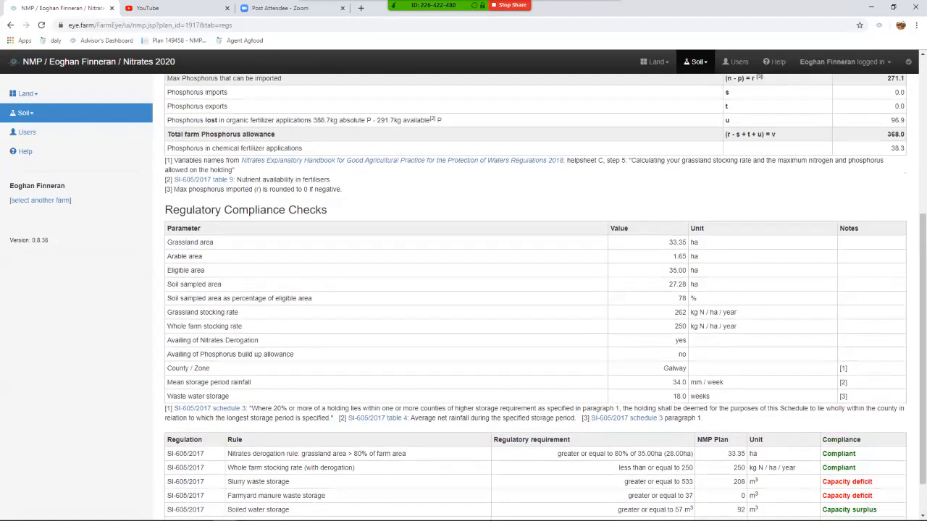
pyautogui.scroll(2, 536, 297)
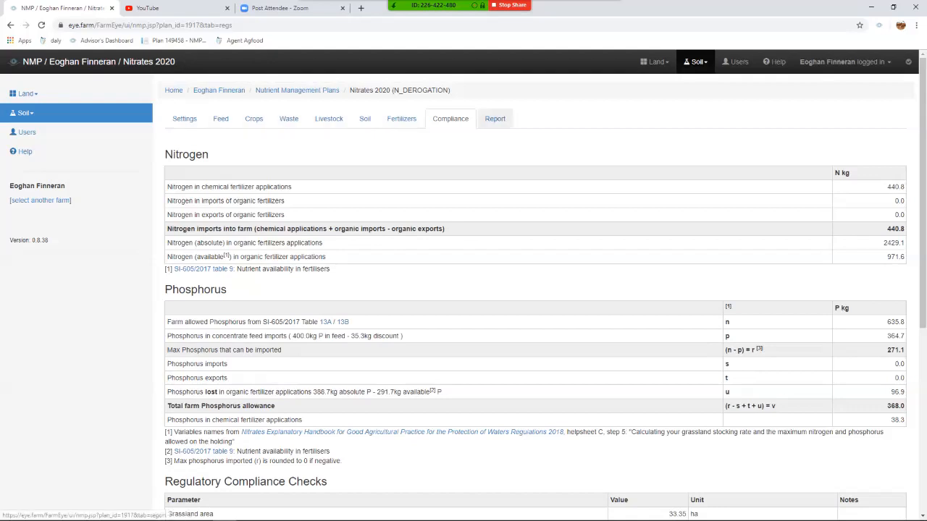
pyautogui.click(495, 118)
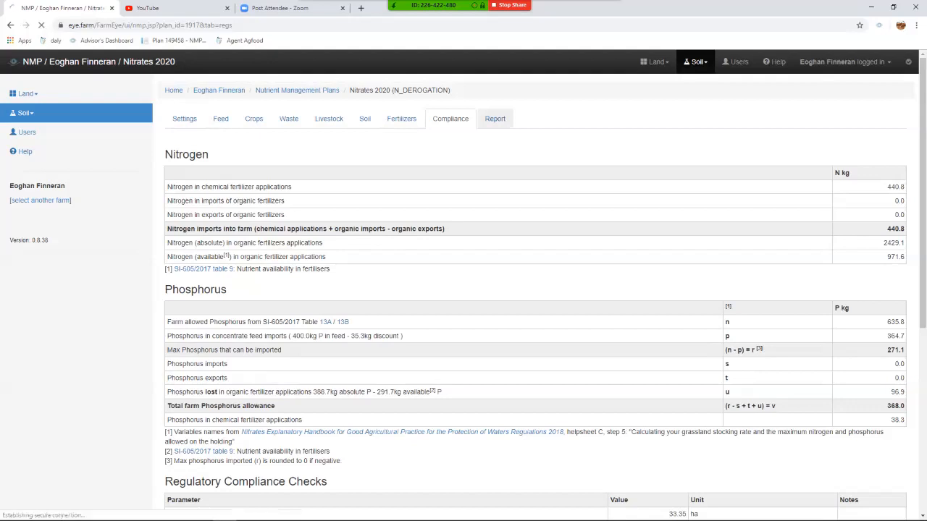